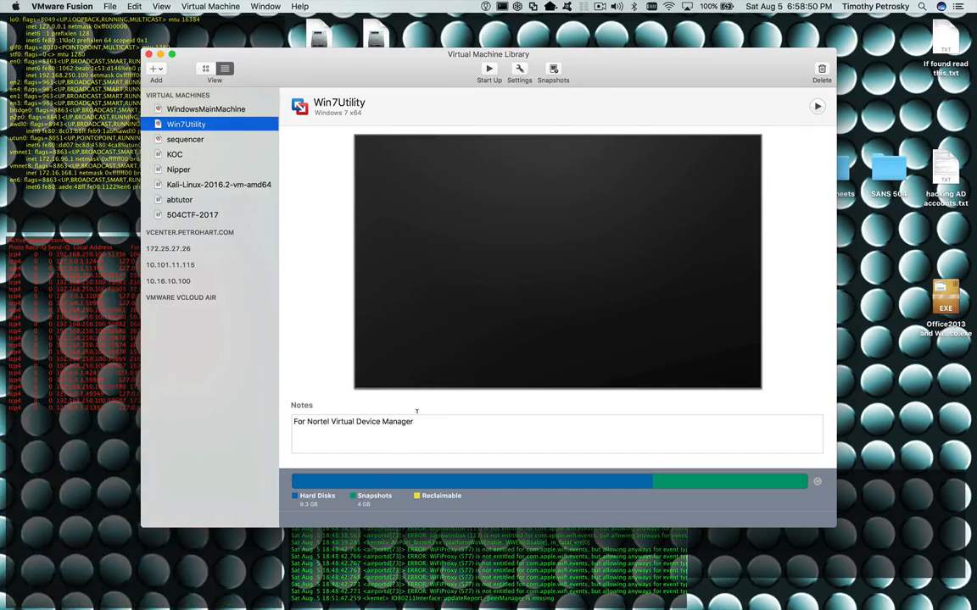
# - Open Firefox and go to the My VMware sign-in page via the Login menu
pyautogui.moveTo(503, 598)
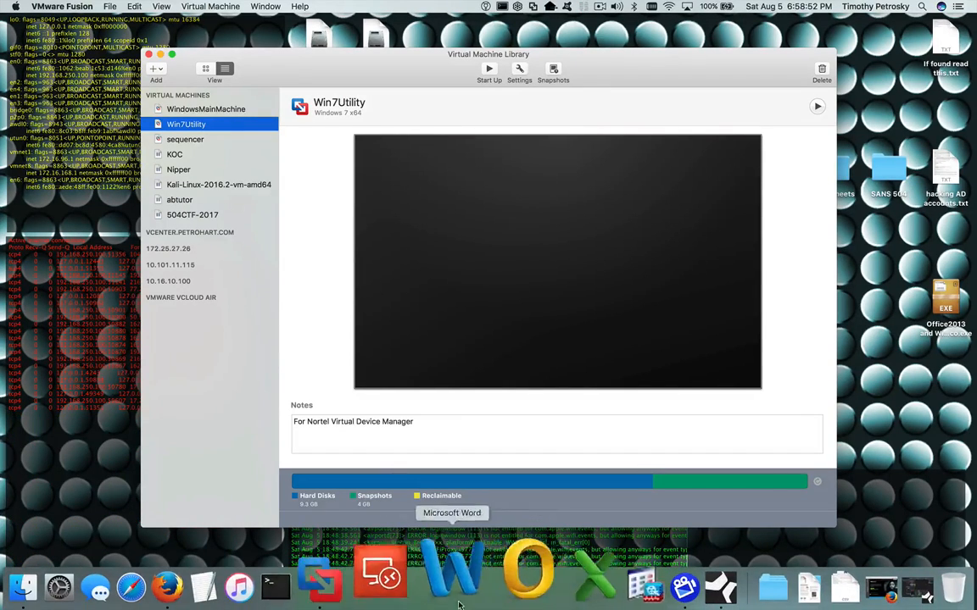
pyautogui.click(253, 591)
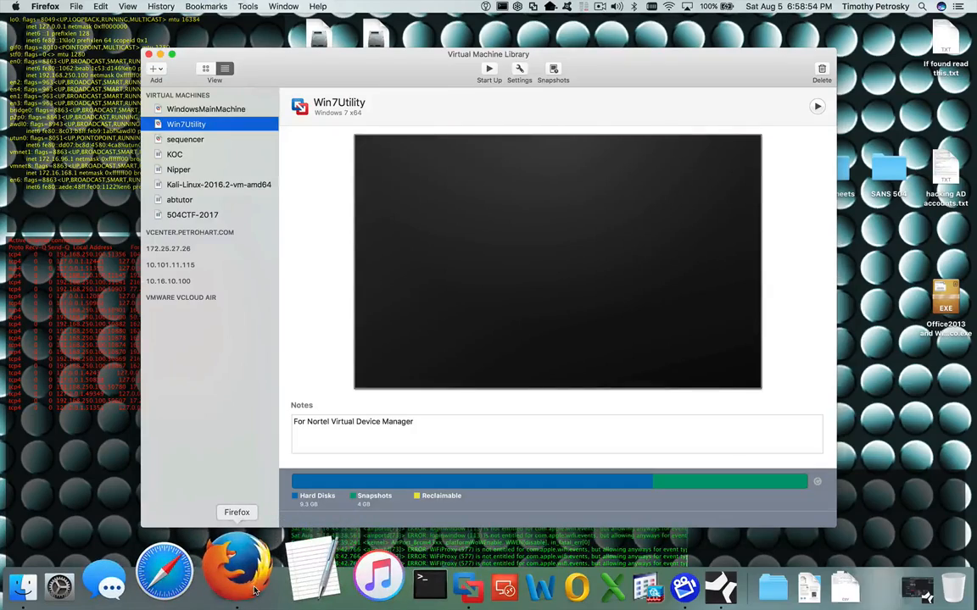
pyautogui.moveTo(512, 83); pyautogui.dragTo(511, 52)
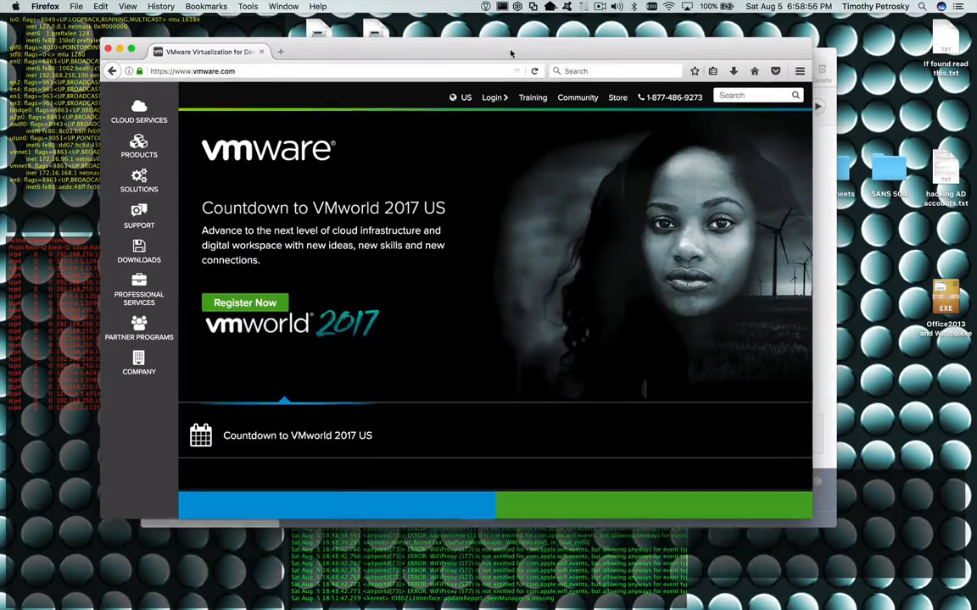
pyautogui.moveTo(492, 95)
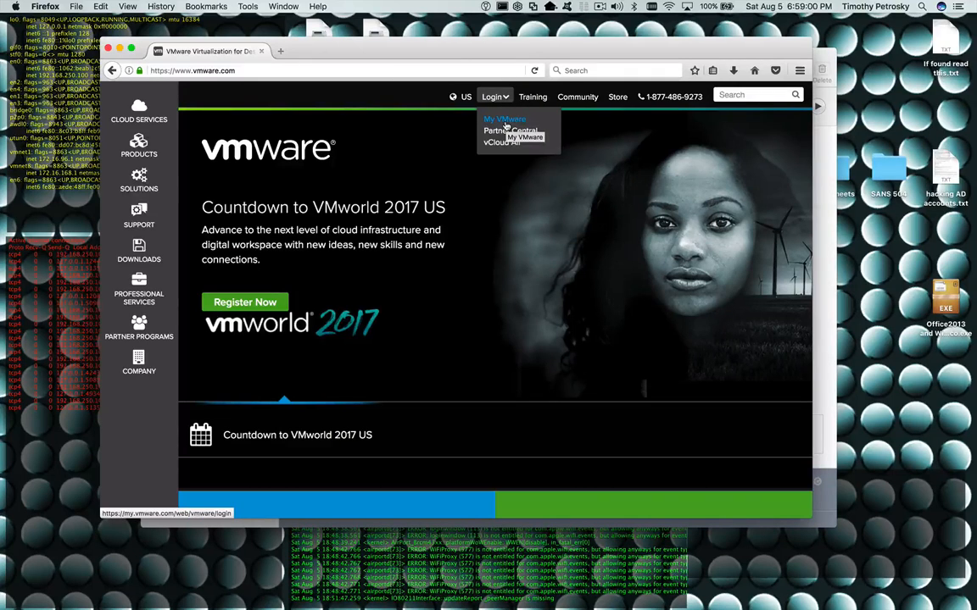
pyautogui.click(506, 124)
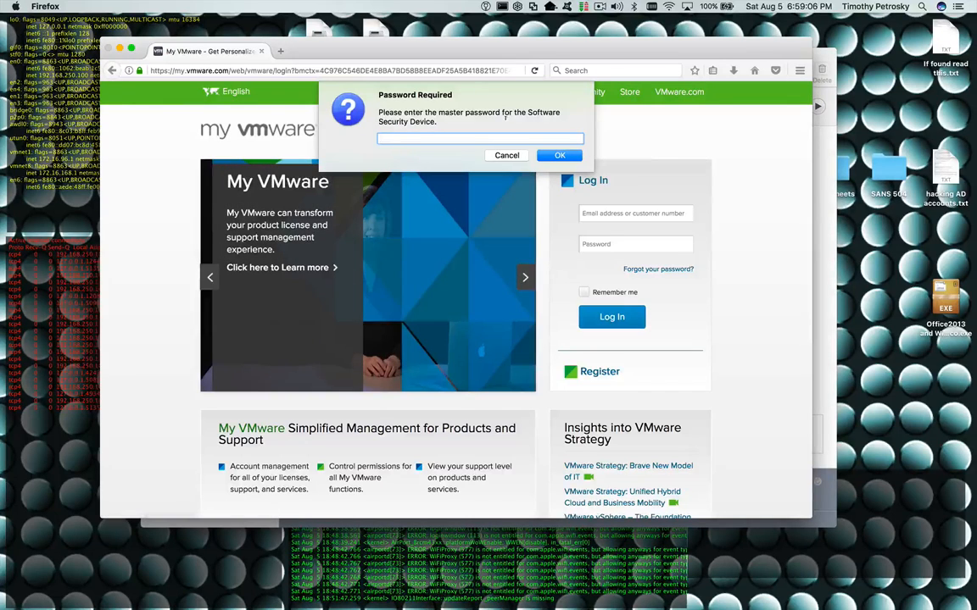
# - Enter the browser's master password, fill in the saved account login, and sign in to My VMware
pyautogui.write('••••••••')
pyautogui.press('Return')
pyautogui.write('••••••')
pyautogui.press('Return')
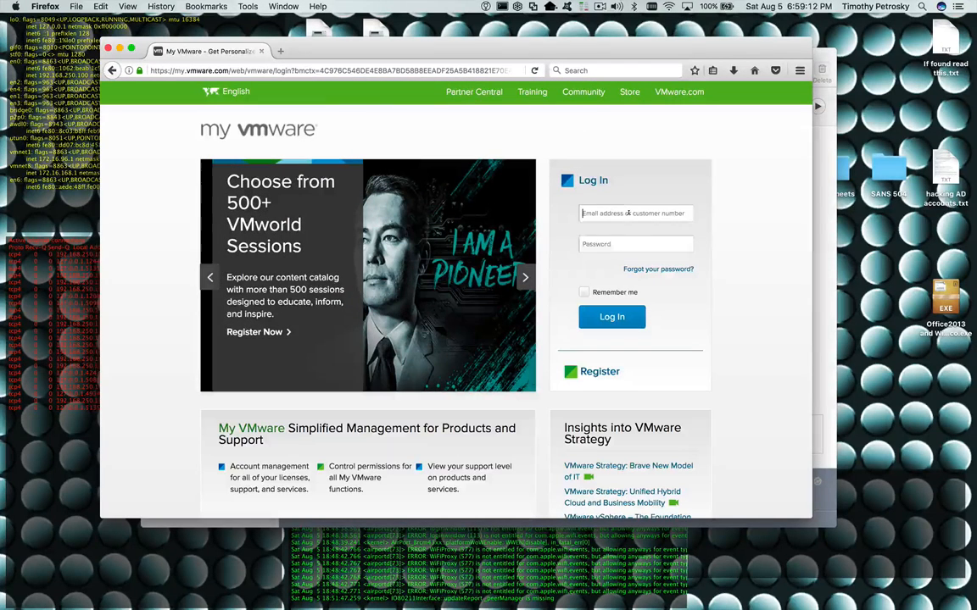
pyautogui.click(621, 240)
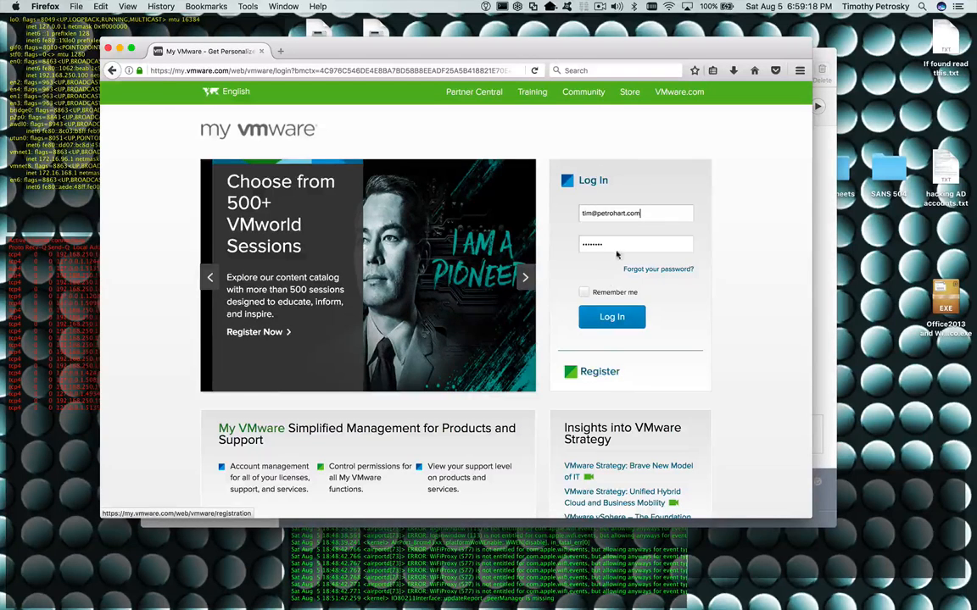
pyautogui.click(611, 326)
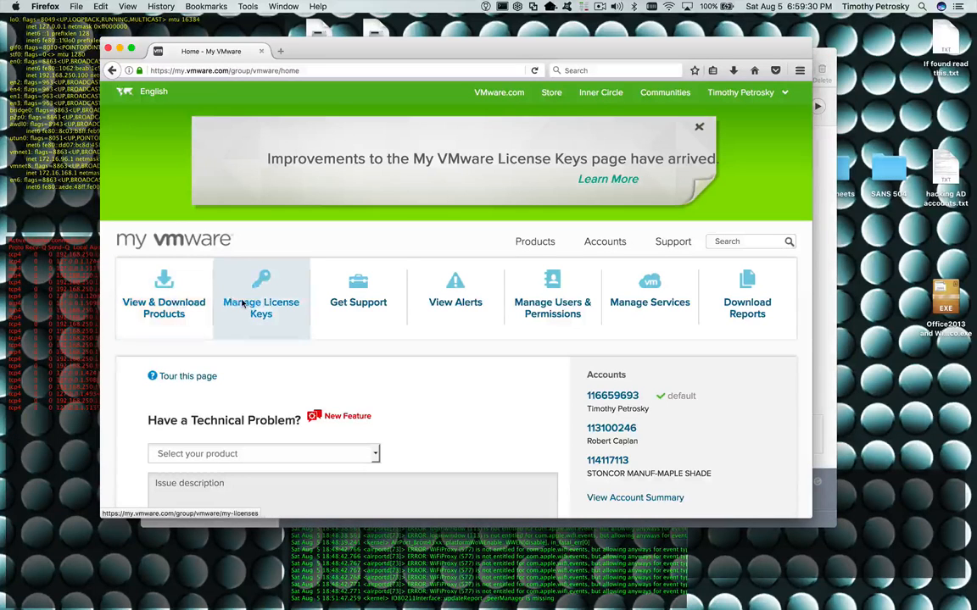
# - Go to View & Download Products, list Products A-Z, and open VMware Fusion's download components
pyautogui.click(175, 304)
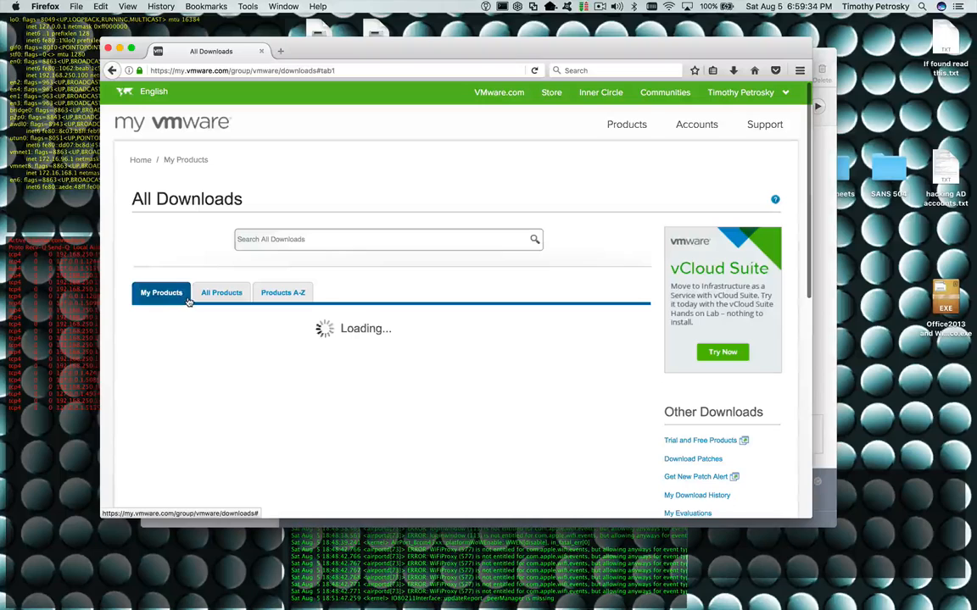
pyautogui.click(291, 293)
pyautogui.scroll(-3, 291, 295)
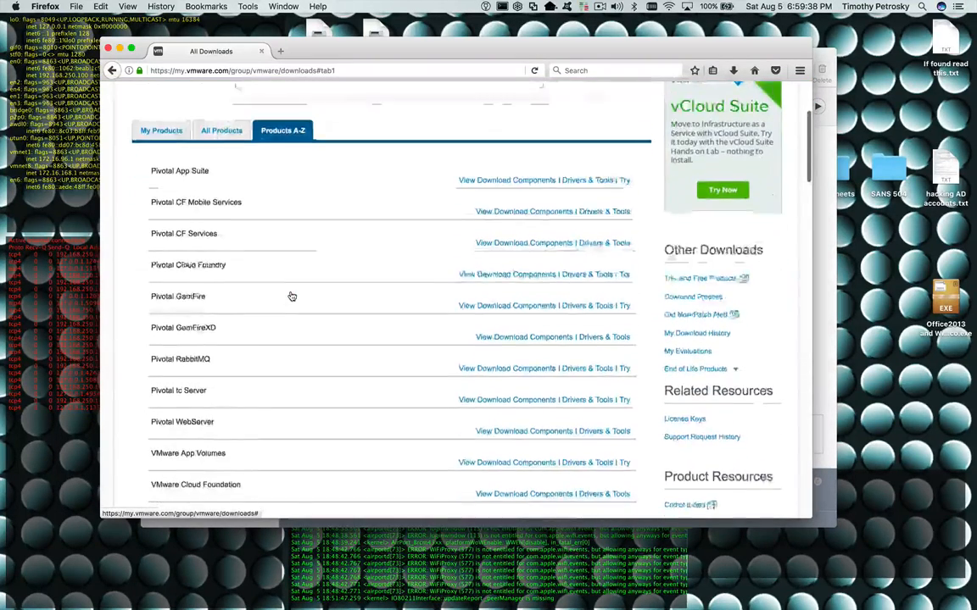
pyautogui.scroll(-2, 291, 295)
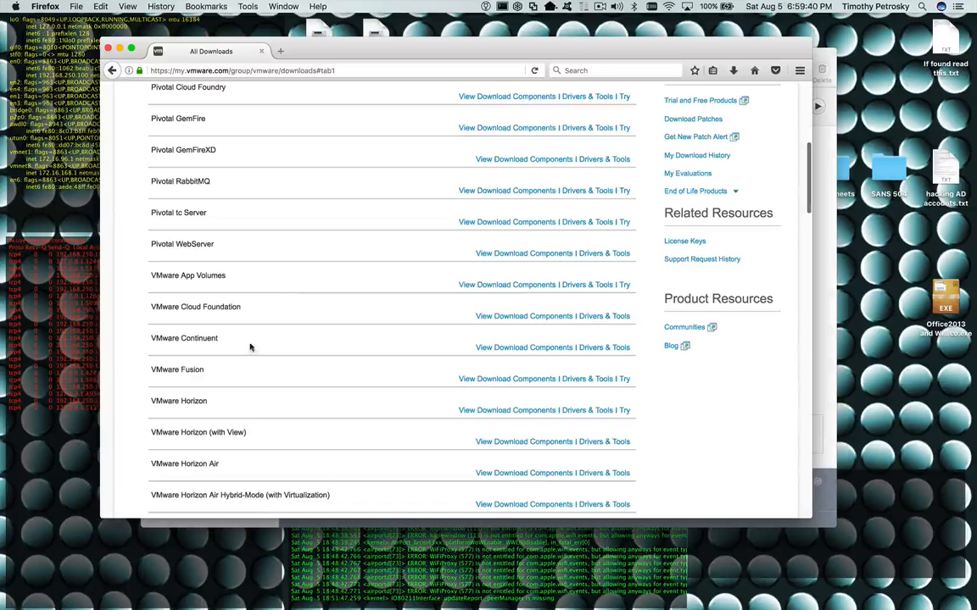
pyautogui.click(491, 381)
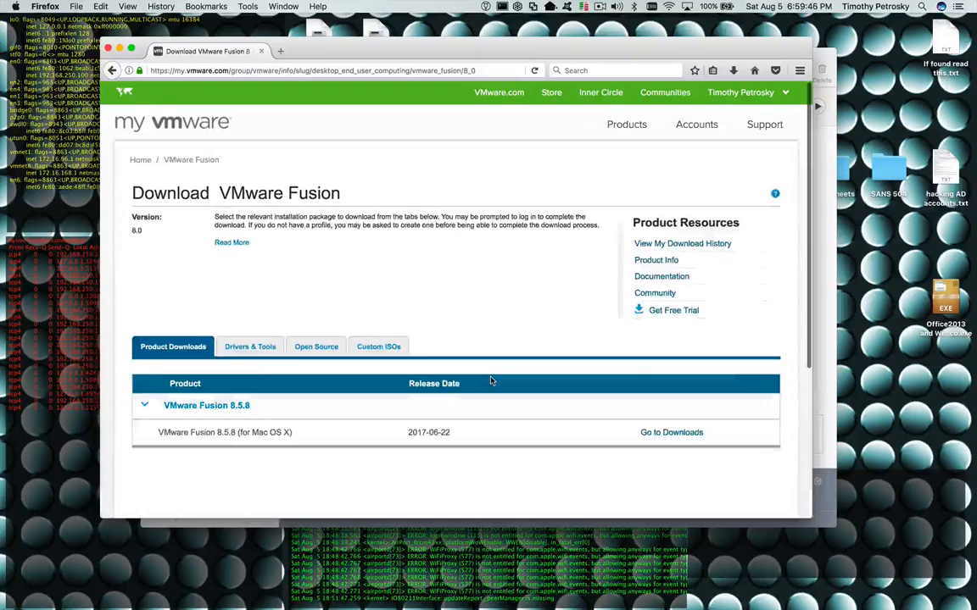
pyautogui.scroll(-2, 491, 381)
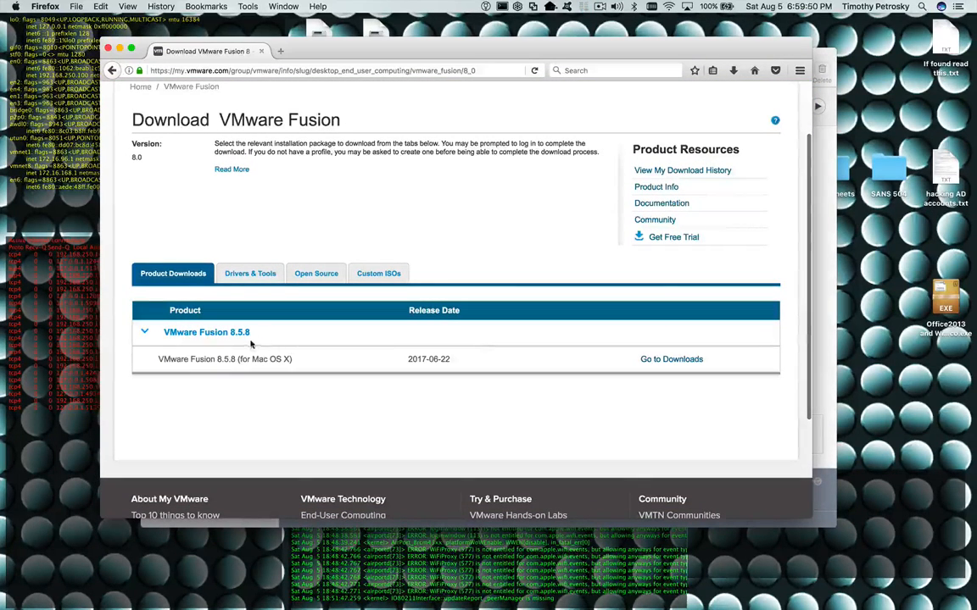
# - Open Go to Downloads for VMware Fusion 8.5.8 for Mac OS X to see the 467.19 MB dmg
pyautogui.click(672, 360)
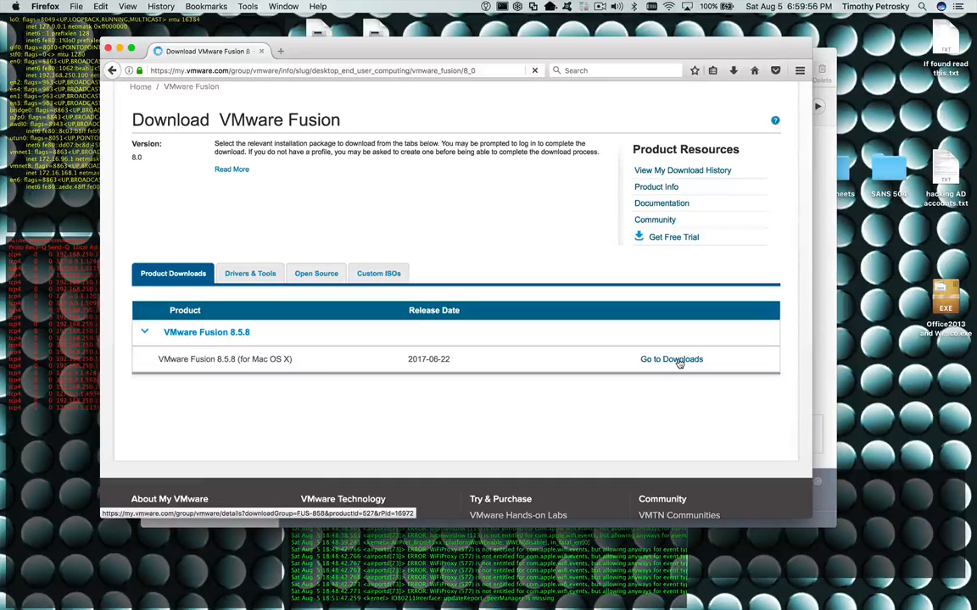
pyautogui.scroll(-3, 550, 332)
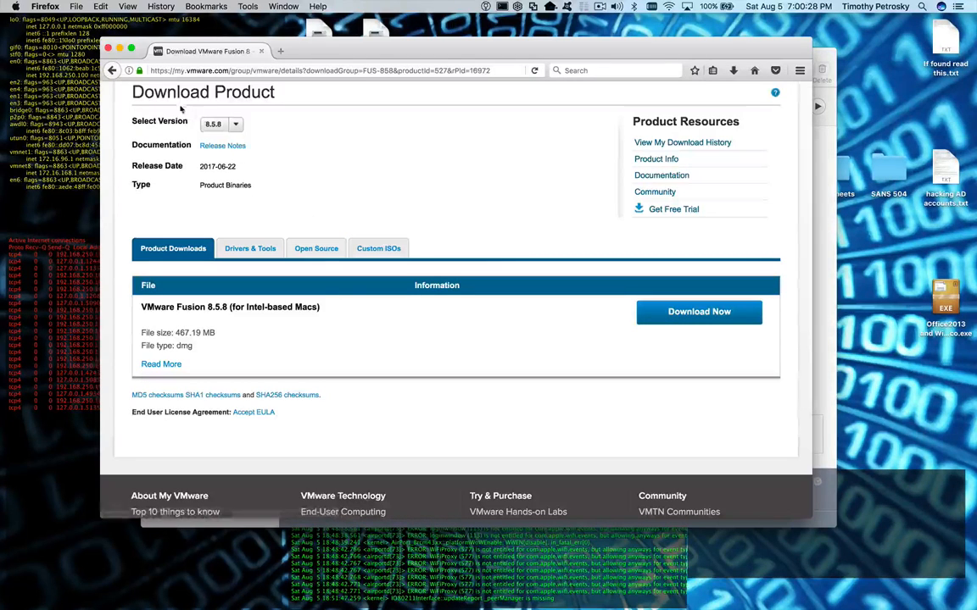
# - Close Firefox and identify the Windows 10 Pro and MS-Office2013 ISO files on the desktop
pyautogui.click(107, 49)
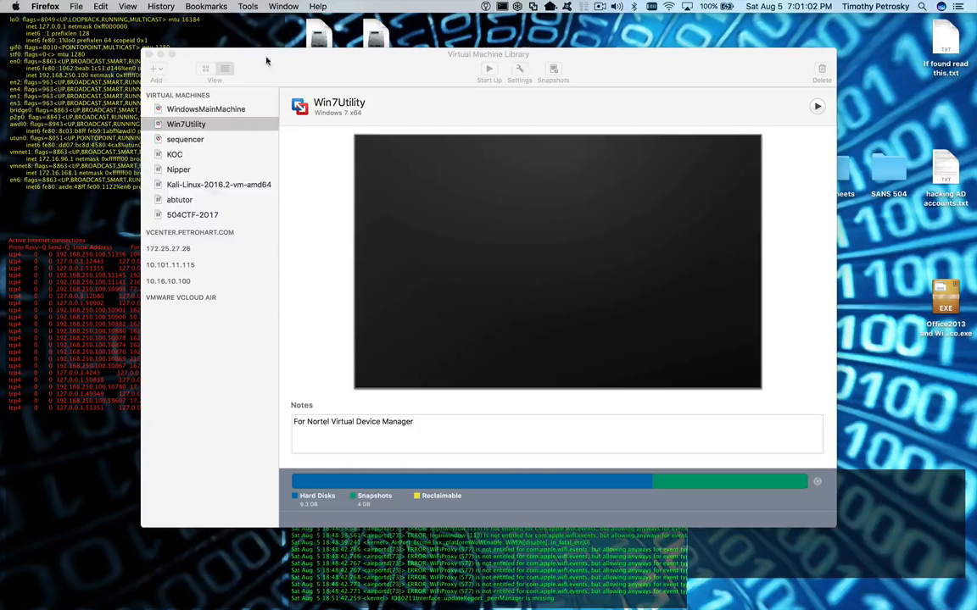
pyautogui.moveTo(266, 59); pyautogui.dragTo(300, 133)
pyautogui.click(319, 66)
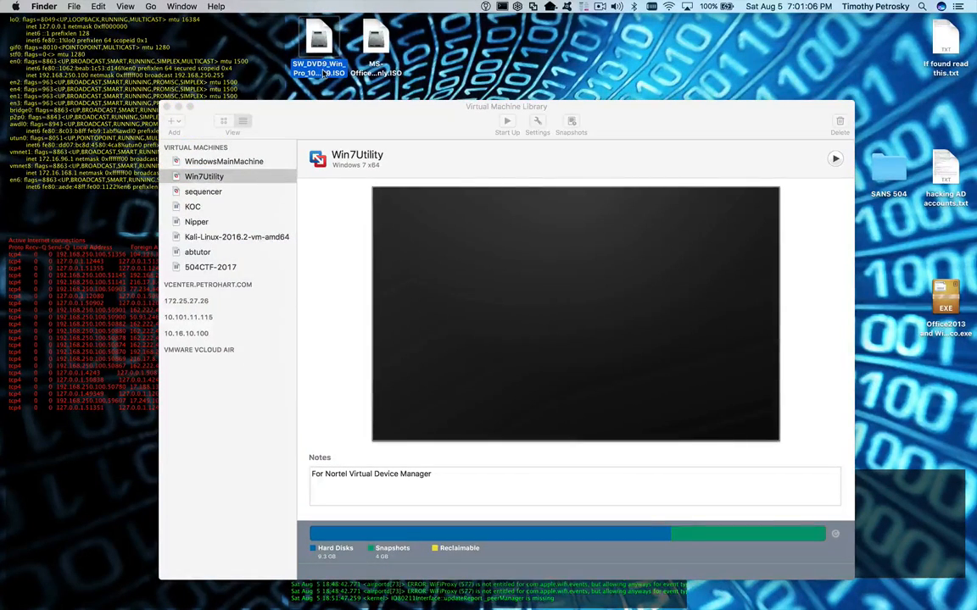
pyautogui.click(323, 73)
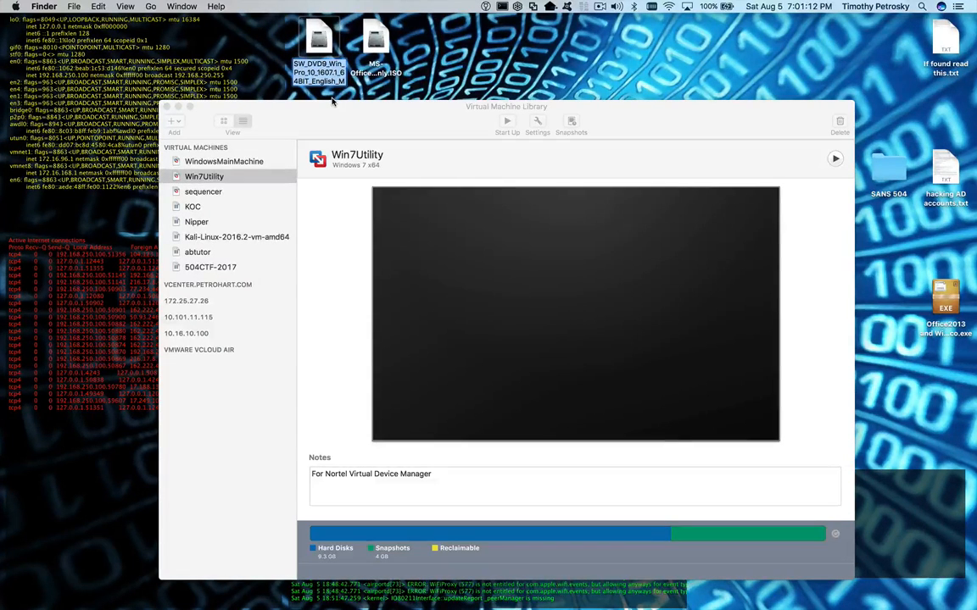
pyautogui.click(377, 73)
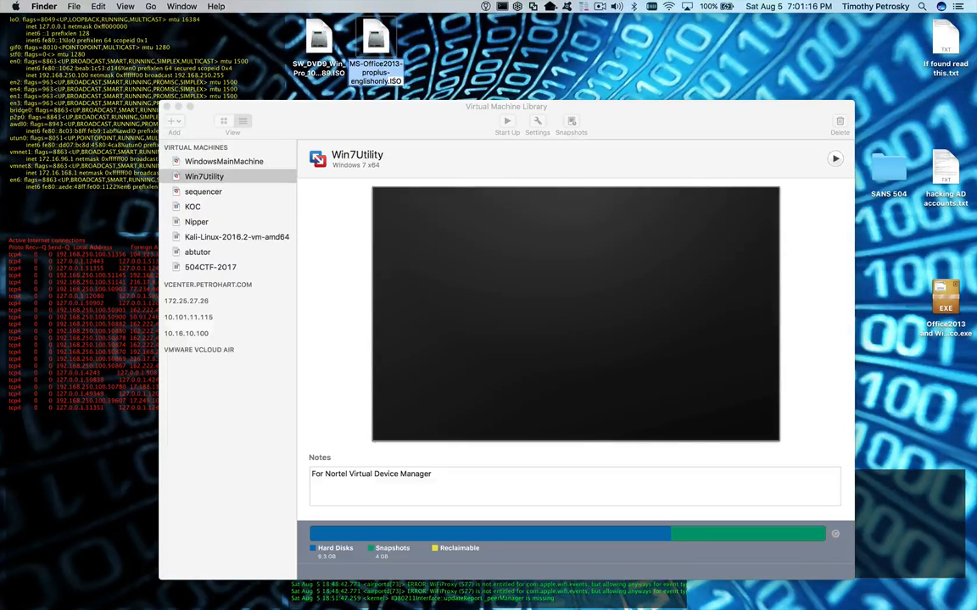
pyautogui.moveTo(385, 115)
pyautogui.mouseDown()
pyautogui.moveTo(386, 55)
pyautogui.moveTo(394, 111)
pyautogui.mouseUp()
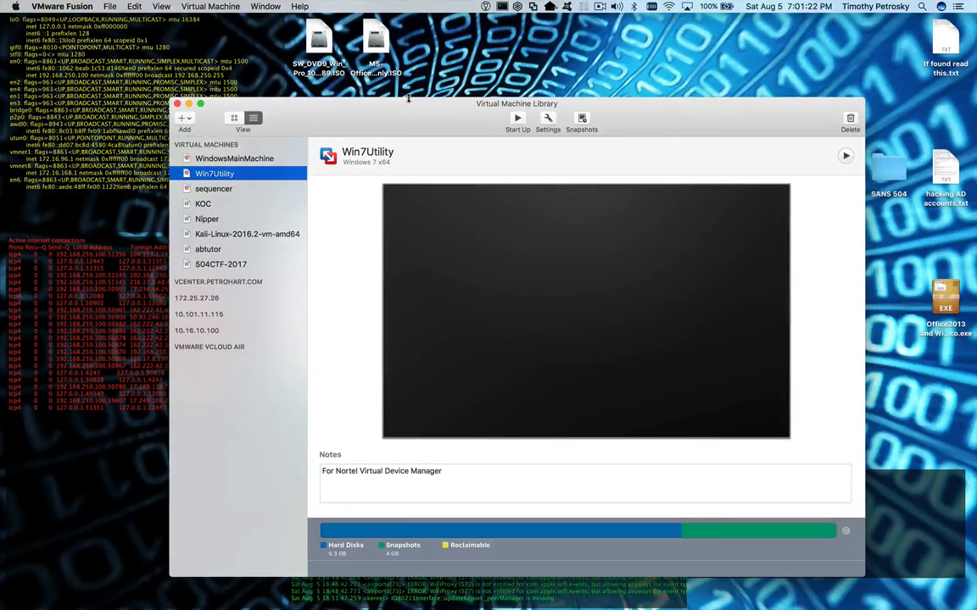
pyautogui.moveTo(376, 103); pyautogui.dragTo(415, 58)
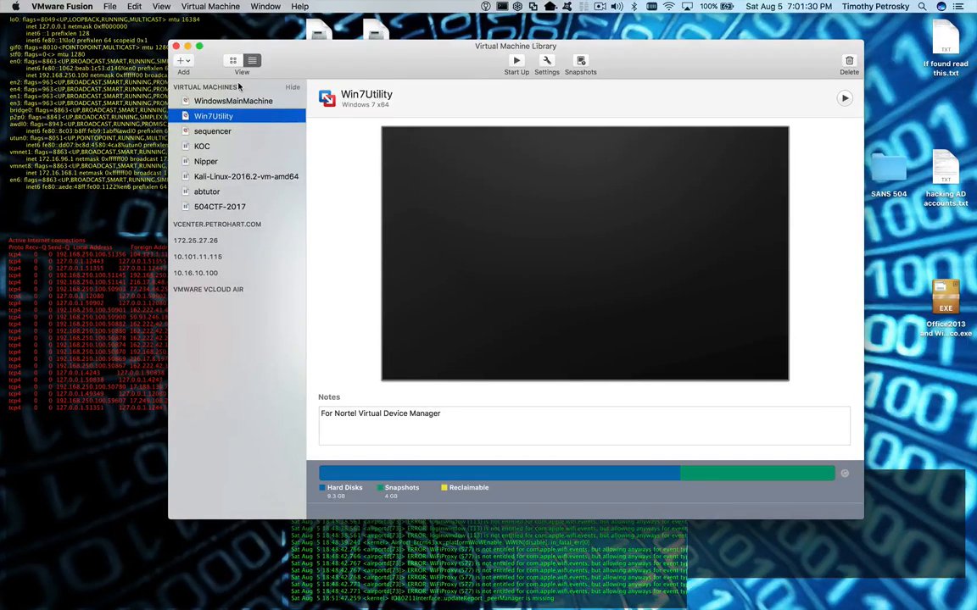
# - Choose New from the Virtual Machine Library's + menu
pyautogui.click(186, 62)
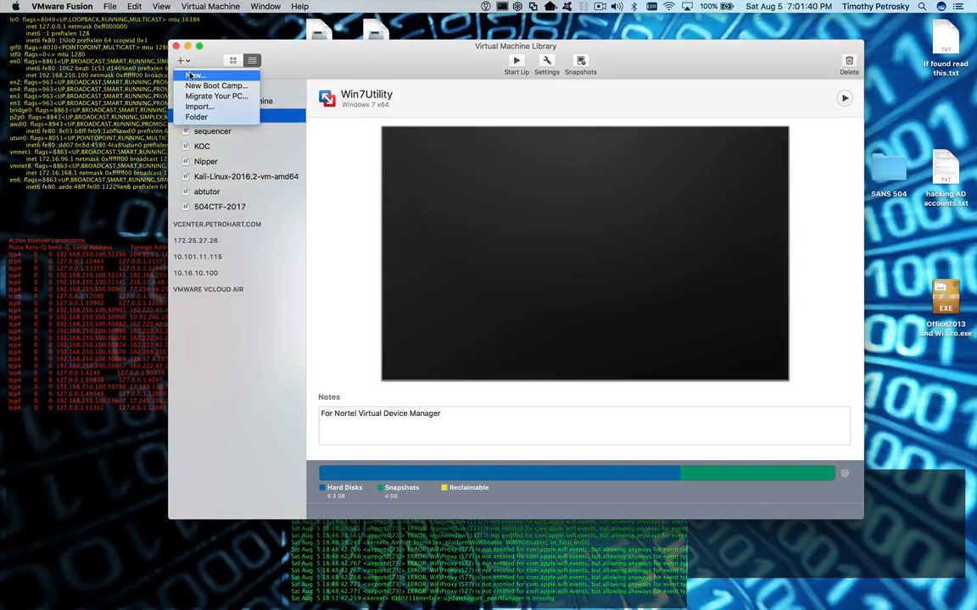
pyautogui.click(190, 75)
# - Select 'Create a custom virtual machine', continue, and expand the Microsoft Windows operating systems
pyautogui.moveTo(290, 63); pyautogui.dragTo(471, 72)
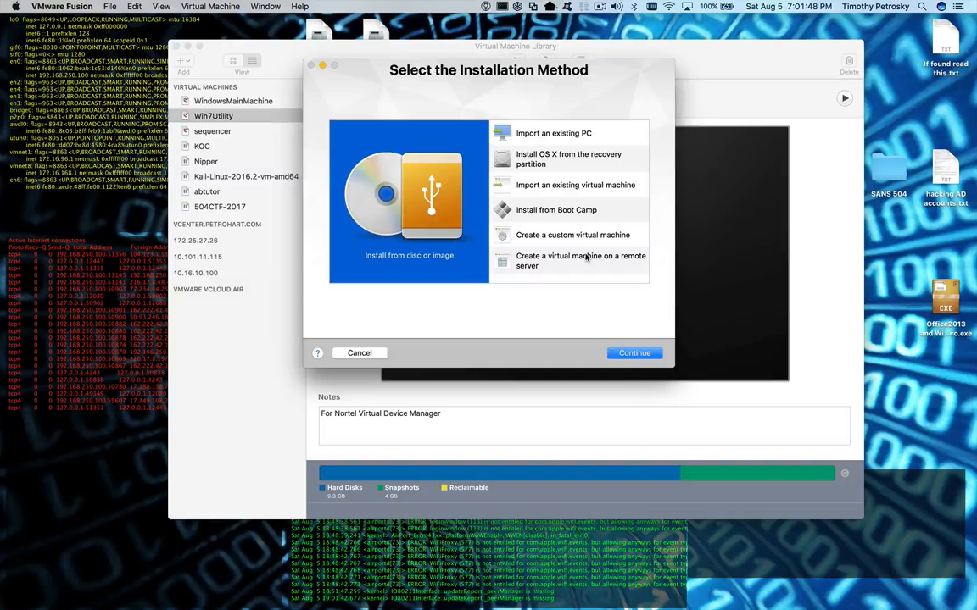
pyautogui.click(540, 237)
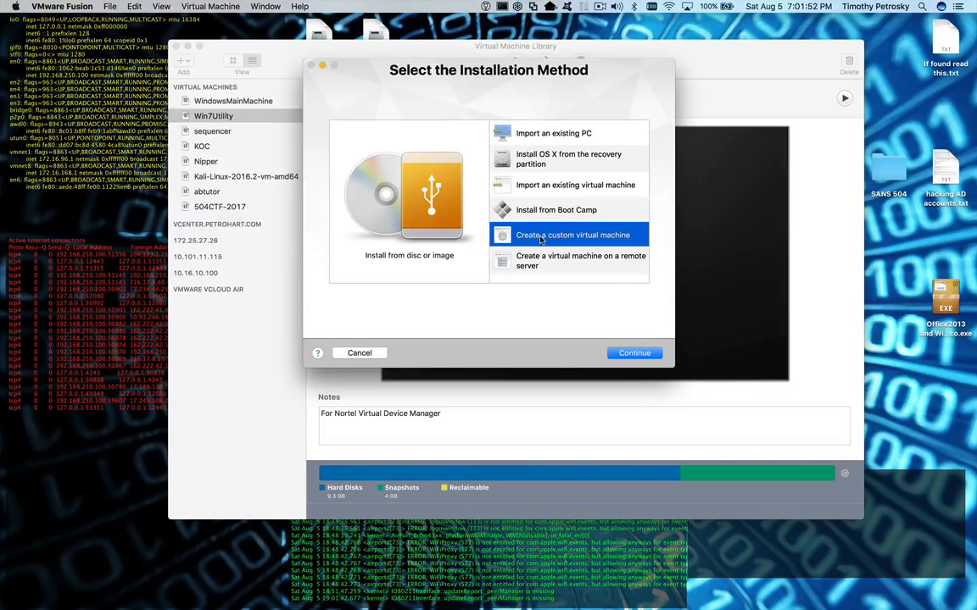
pyautogui.click(635, 358)
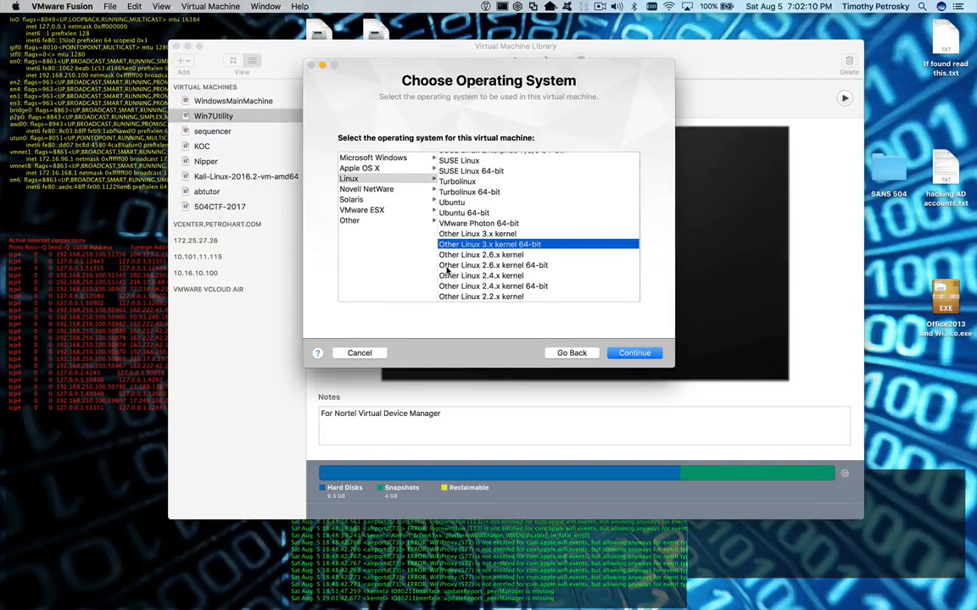
pyautogui.click(390, 158)
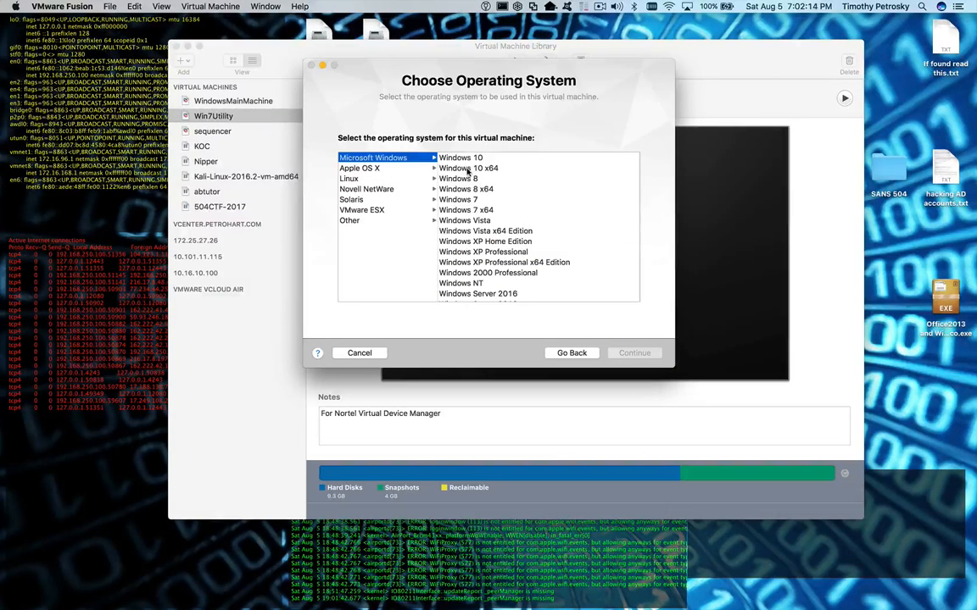
# - Select Windows 10 x64 as the guest operating system and continue
pyautogui.click(496, 169)
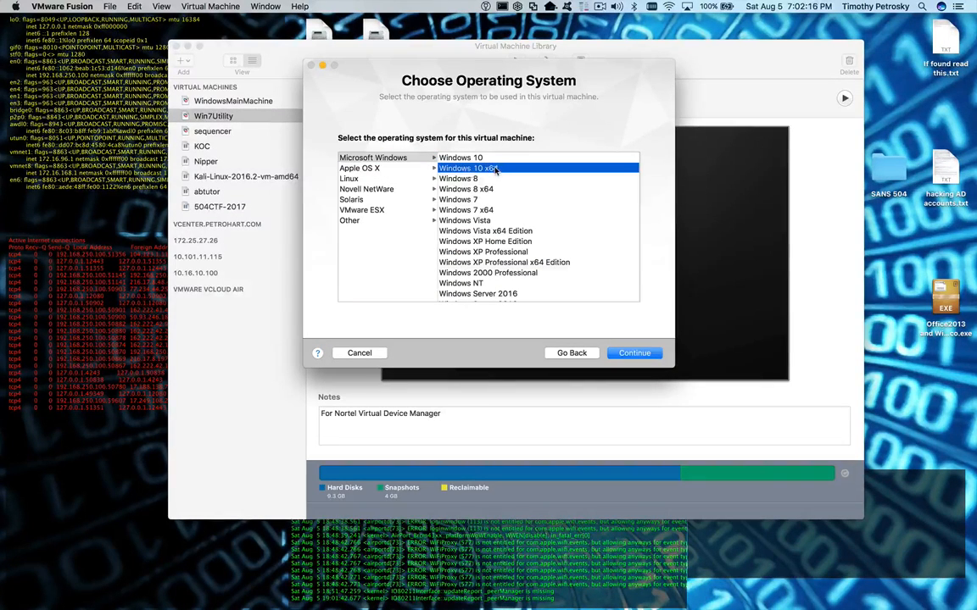
pyautogui.click(408, 157)
pyautogui.click(456, 169)
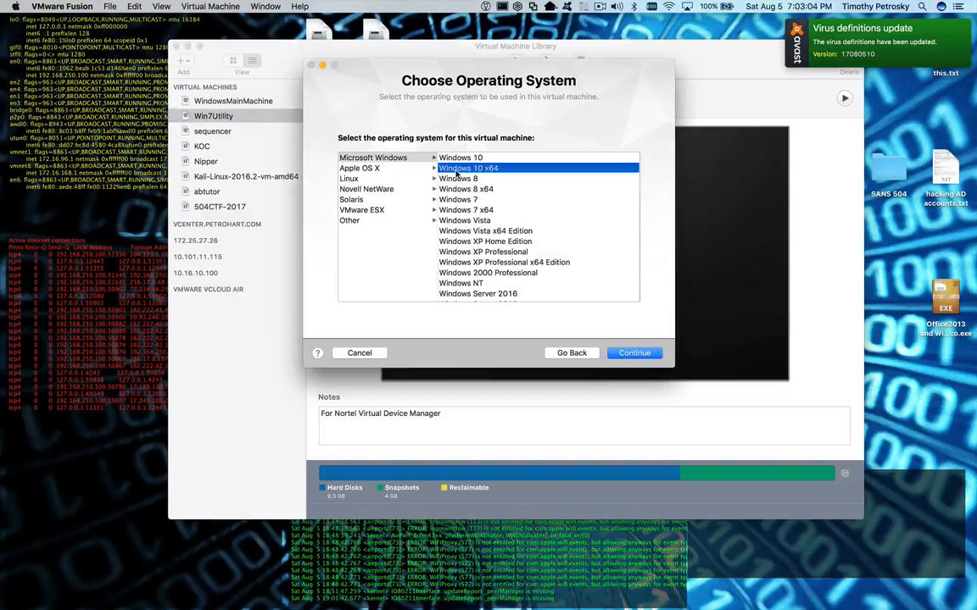
pyautogui.press('Left')
pyautogui.click(447, 169)
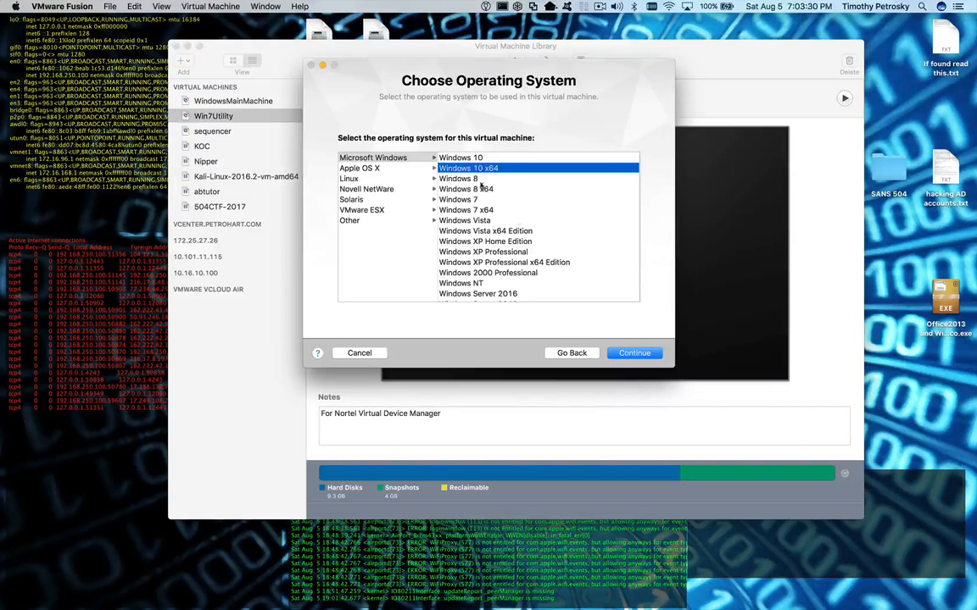
pyautogui.click(633, 356)
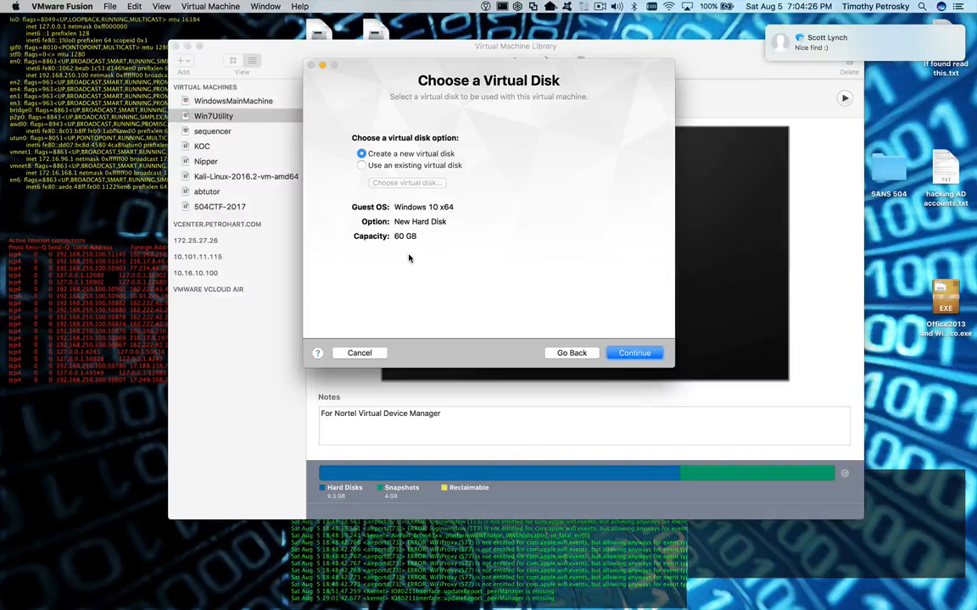
# - Keep 'Create a new virtual disk' (60 GB) and continue to the Finish summary
pyautogui.click(637, 354)
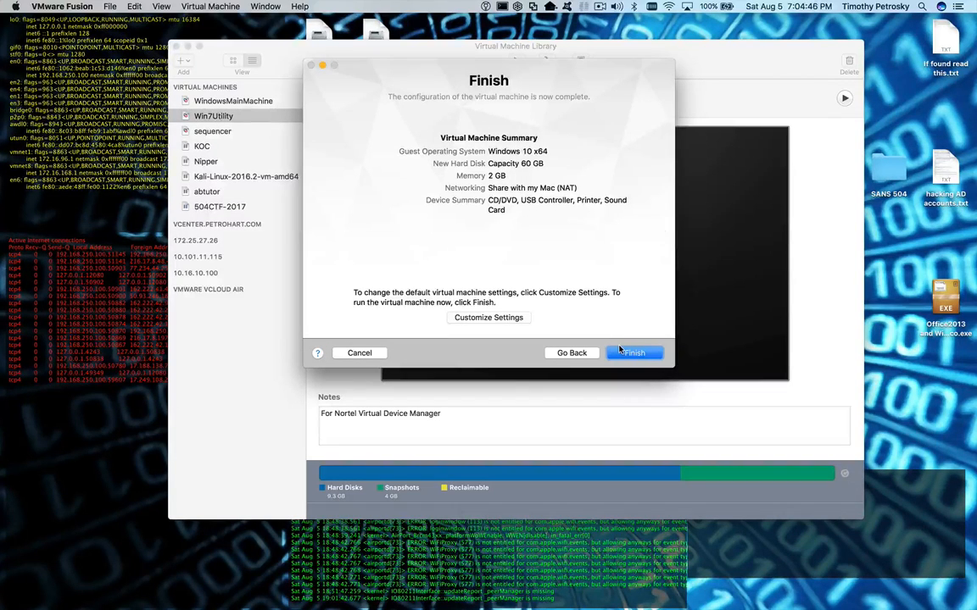
# - Choose Customize Settings on the Finish page
pyautogui.click(509, 321)
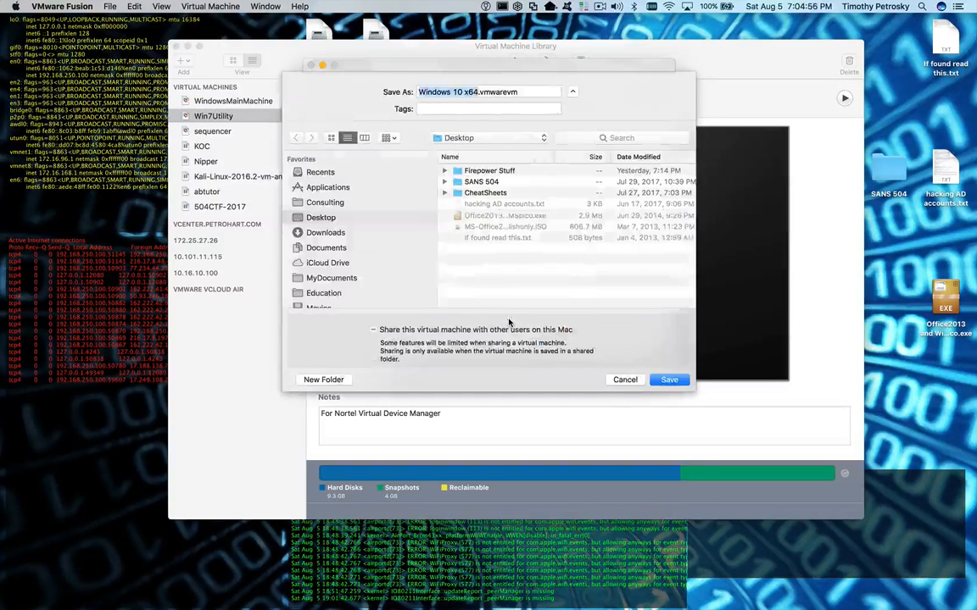
# - Target the Documents > Virtual Machines folder for saving and select the machine's name for editing
pyautogui.click(326, 247)
pyautogui.scroll(-3, 498, 256)
pyautogui.scroll(-5, 499, 256)
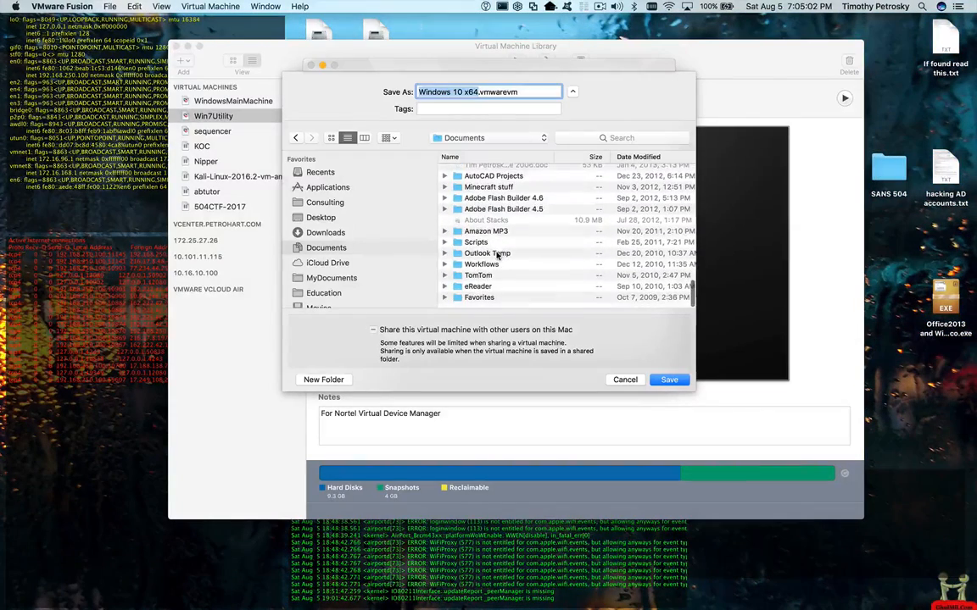
pyautogui.click(499, 157)
pyautogui.scroll(-2, 500, 200)
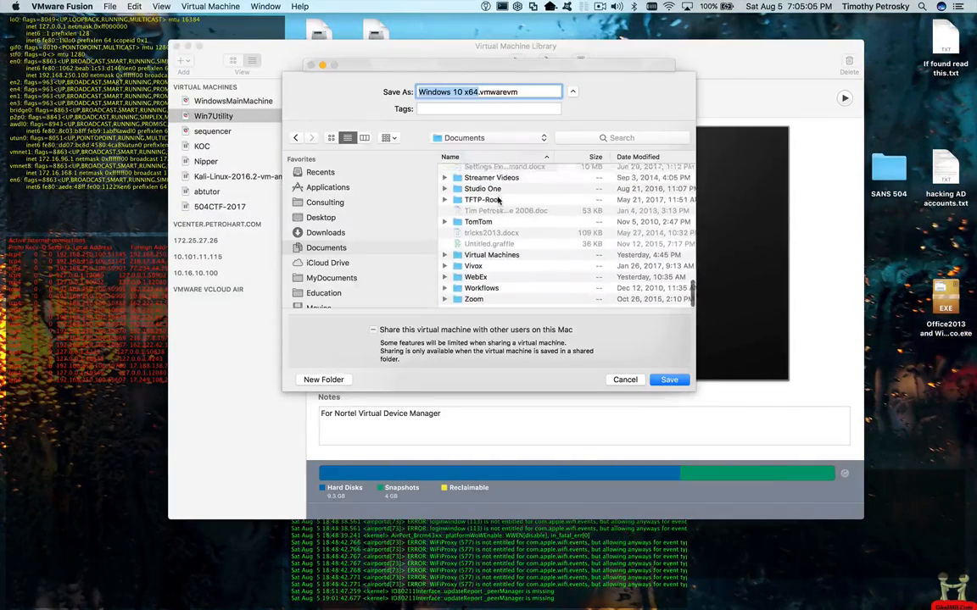
pyautogui.doubleClick(488, 255)
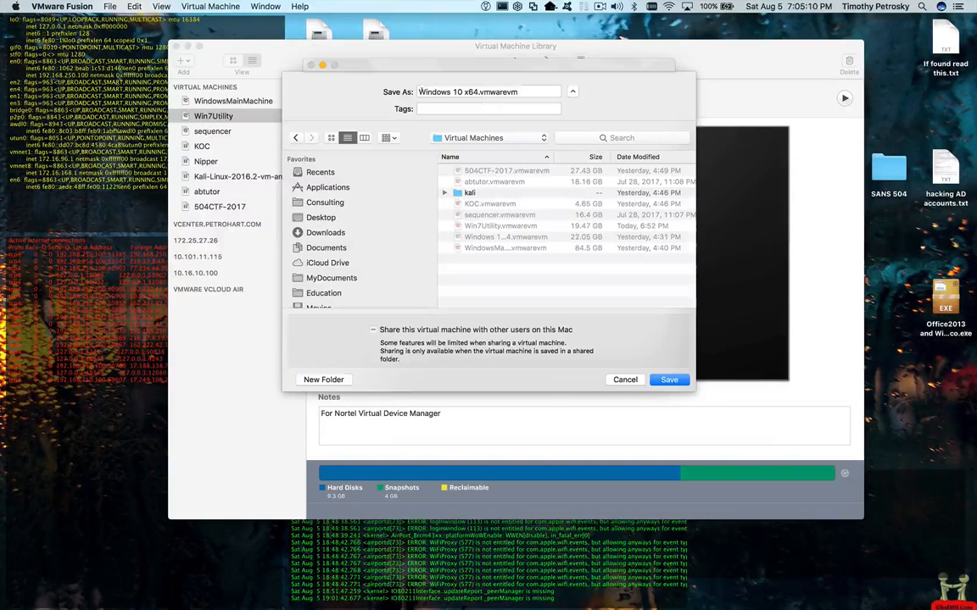
pyautogui.click(418, 92)
# - Rename the VM to UtilityWindows10.vmwarevm, removing the x64 part and stray spaces
pyautogui.write('Utility')
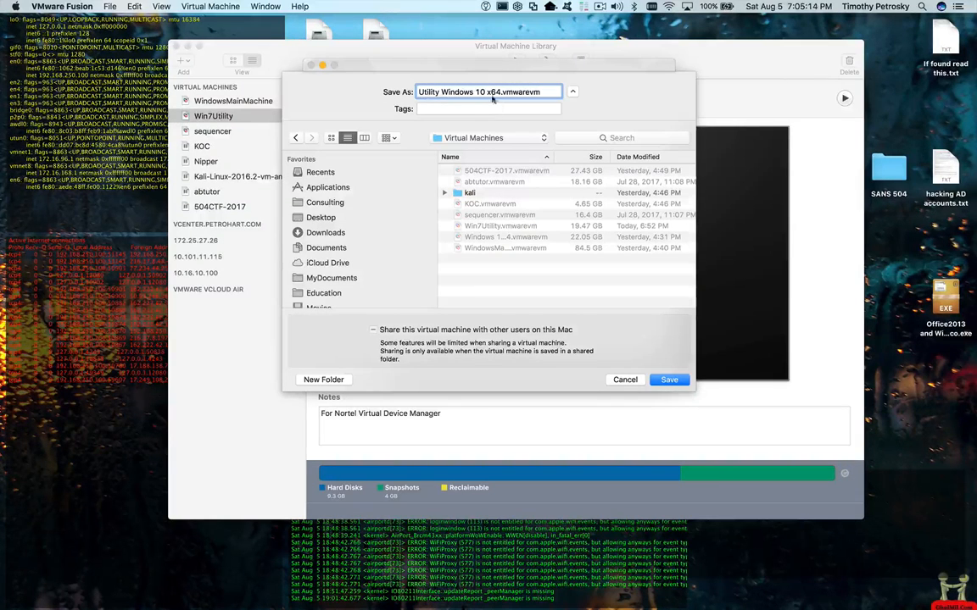
pyautogui.moveTo(487, 92); pyautogui.dragTo(502, 92)
pyautogui.press('BackSpace')
pyautogui.press('BackSpace')
pyautogui.press('Left')
pyautogui.press('Left')
pyautogui.press('BackSpace')
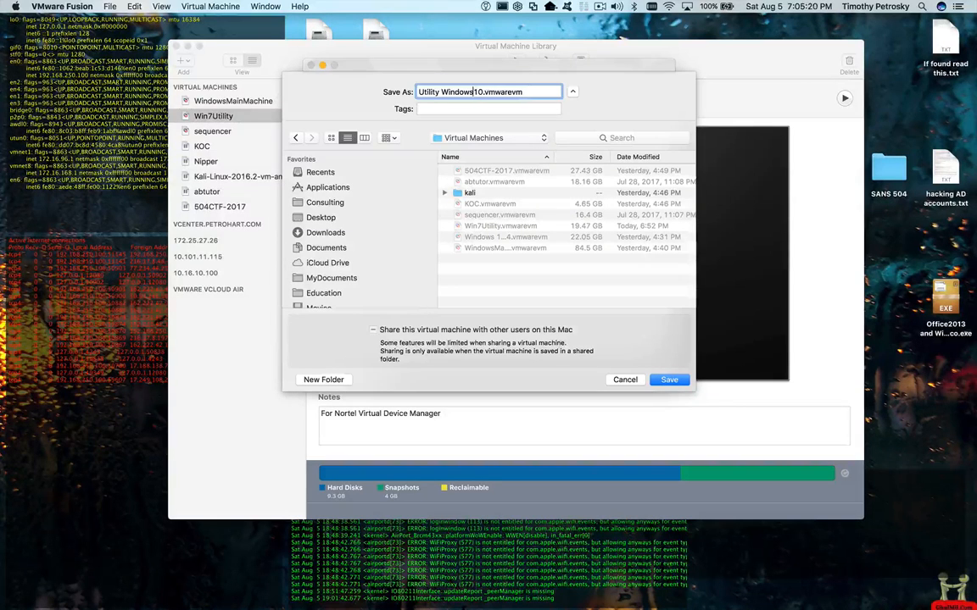
pyautogui.press('Left')
pyautogui.press('Left')
pyautogui.press('Left')
pyautogui.press('Left')
pyautogui.press('BackSpace')
# - Keep Virtual Machines as the save location and save the new VM
pyautogui.click(475, 141)
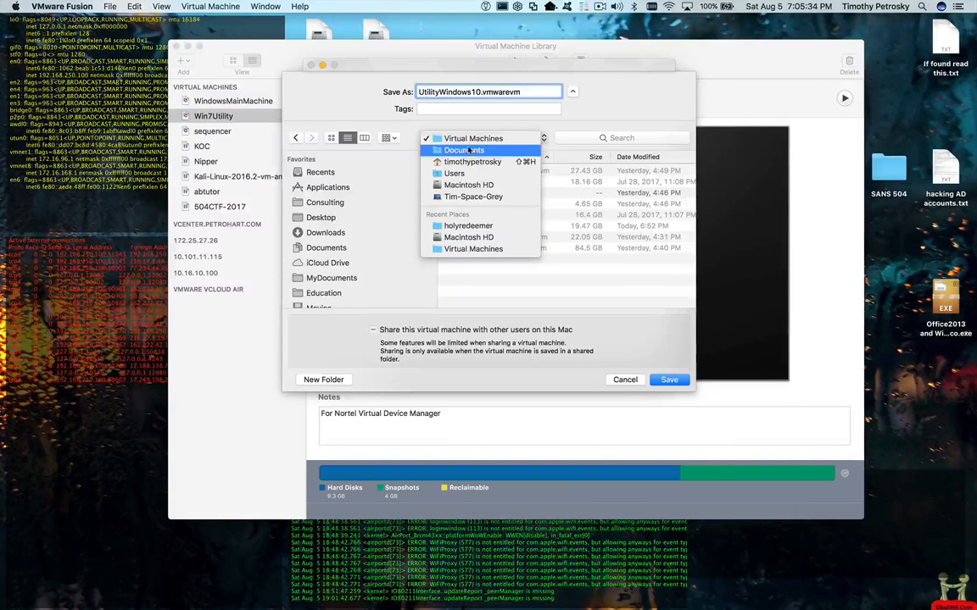
pyautogui.click(523, 273)
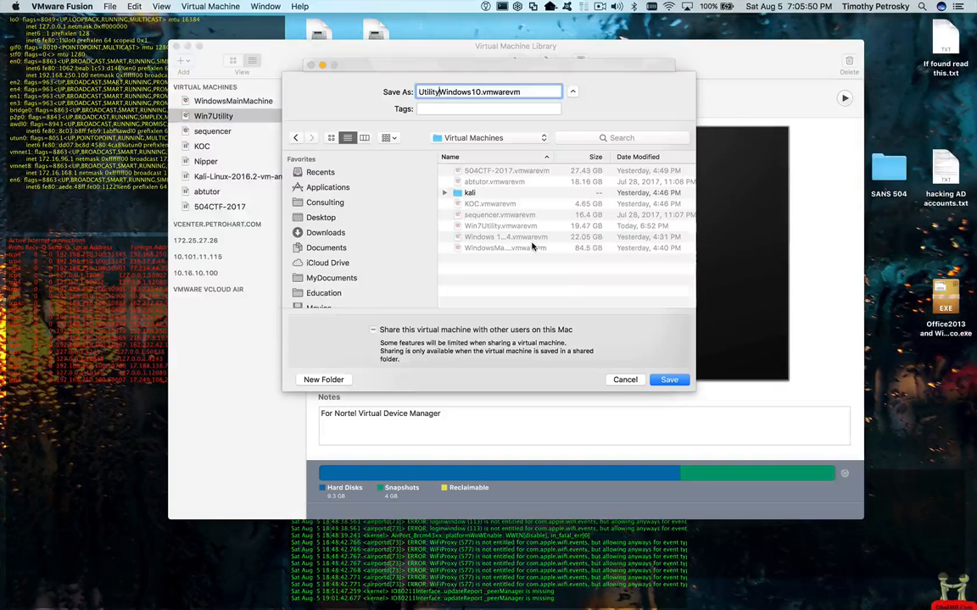
pyautogui.click(671, 380)
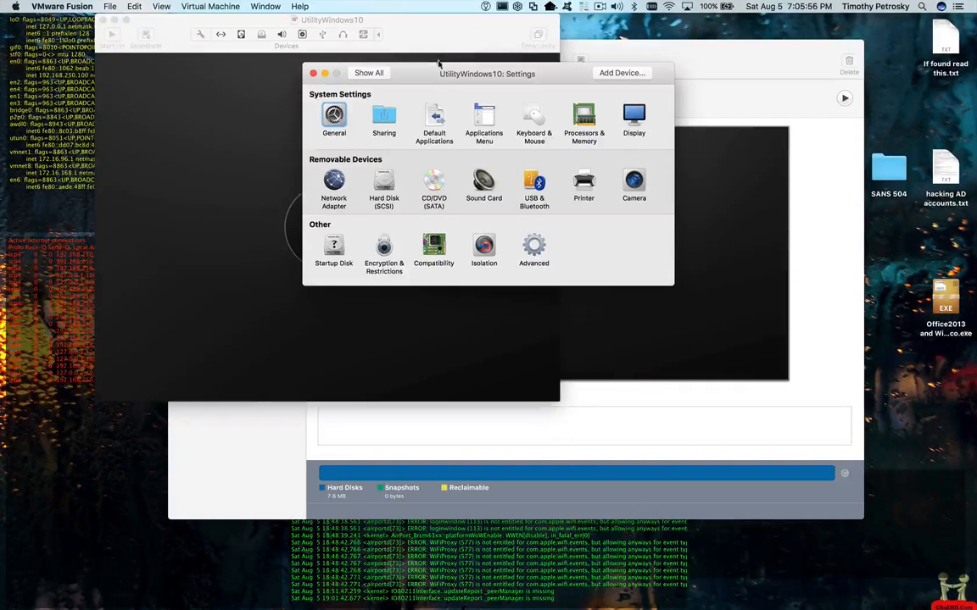
# - Confirm in General settings that the guest OS stays Windows 10 x64, unchanged
pyautogui.moveTo(390, 62); pyautogui.dragTo(407, 77)
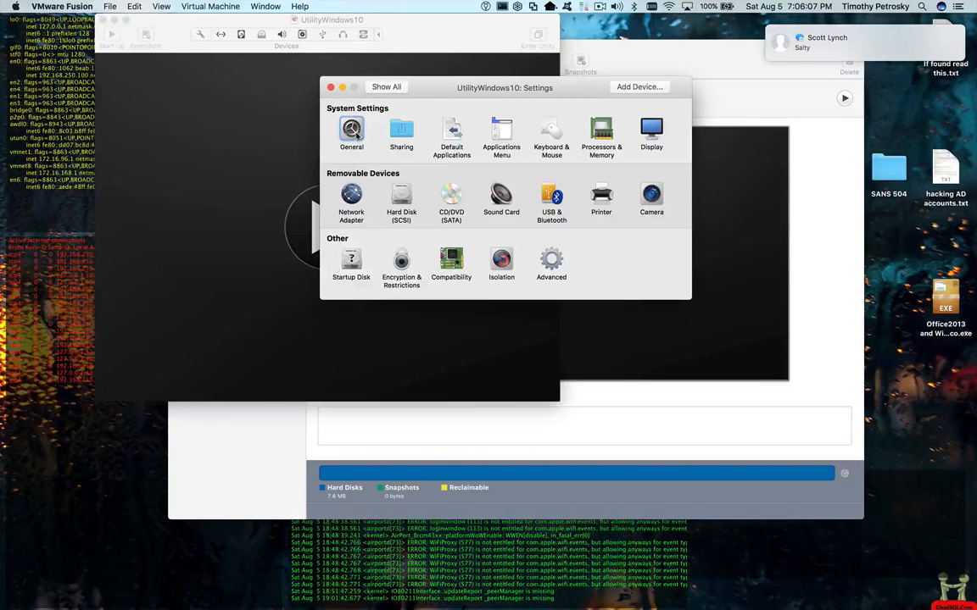
pyautogui.click(354, 133)
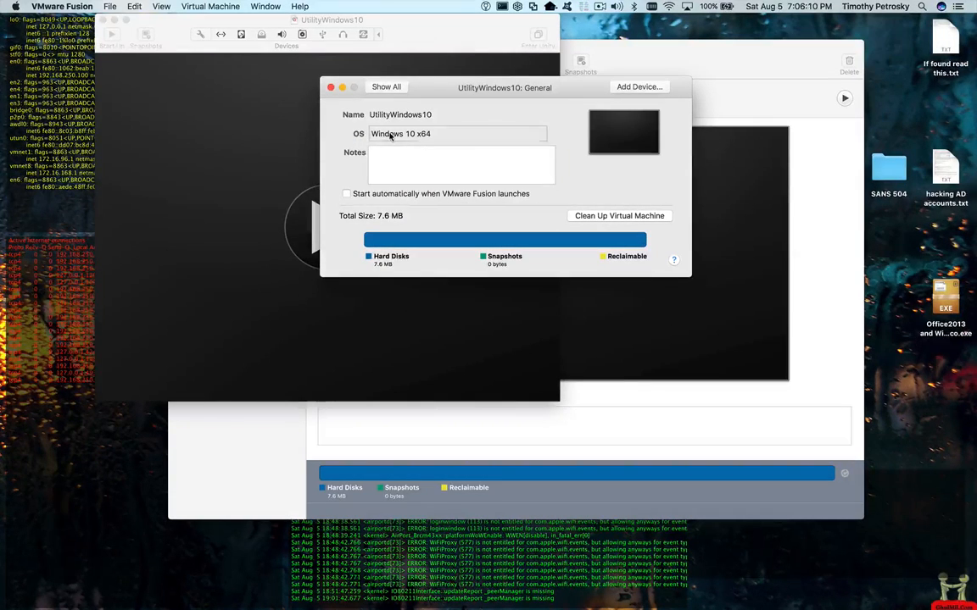
pyautogui.click(389, 134)
pyautogui.moveTo(442, 154)
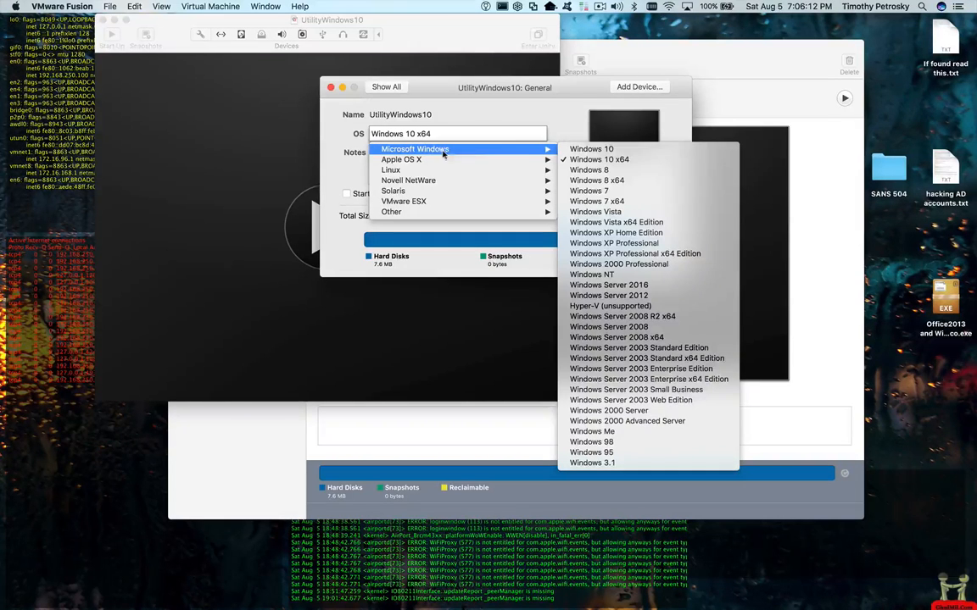
pyautogui.click(559, 116)
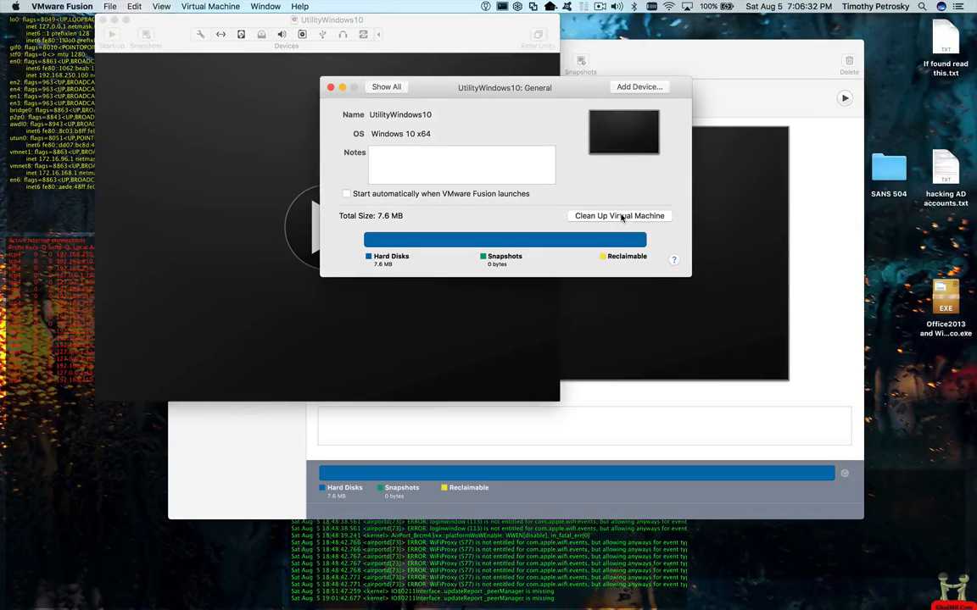
# - Go to the Sharing settings and open the SANS 504 folder on the desktop
pyautogui.click(394, 87)
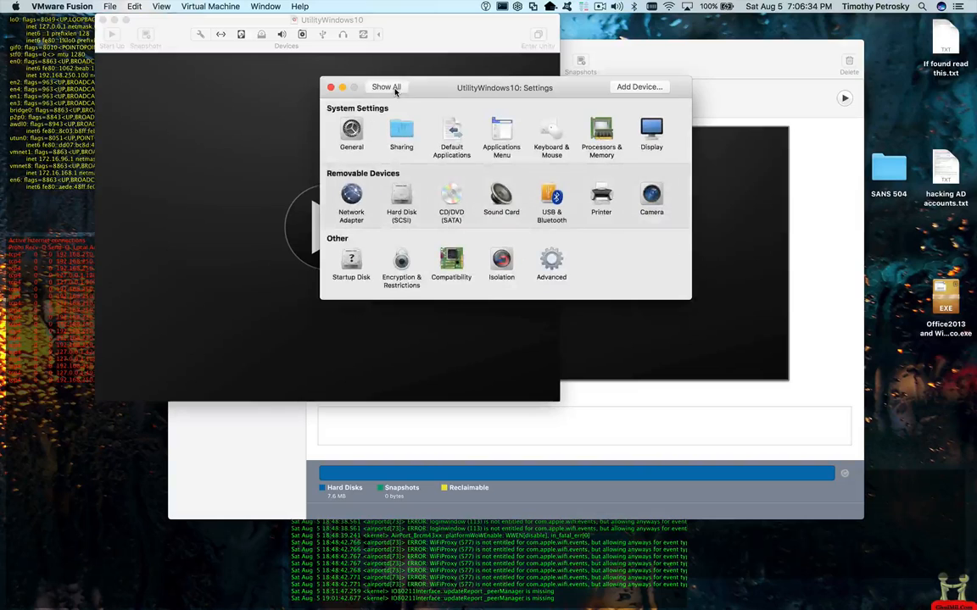
pyautogui.click(402, 130)
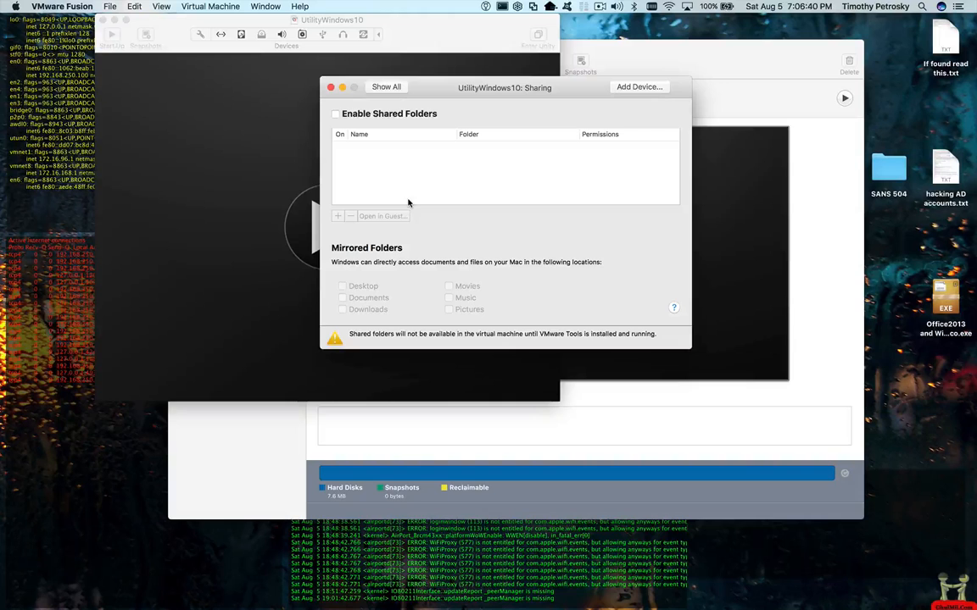
pyautogui.doubleClick(888, 166)
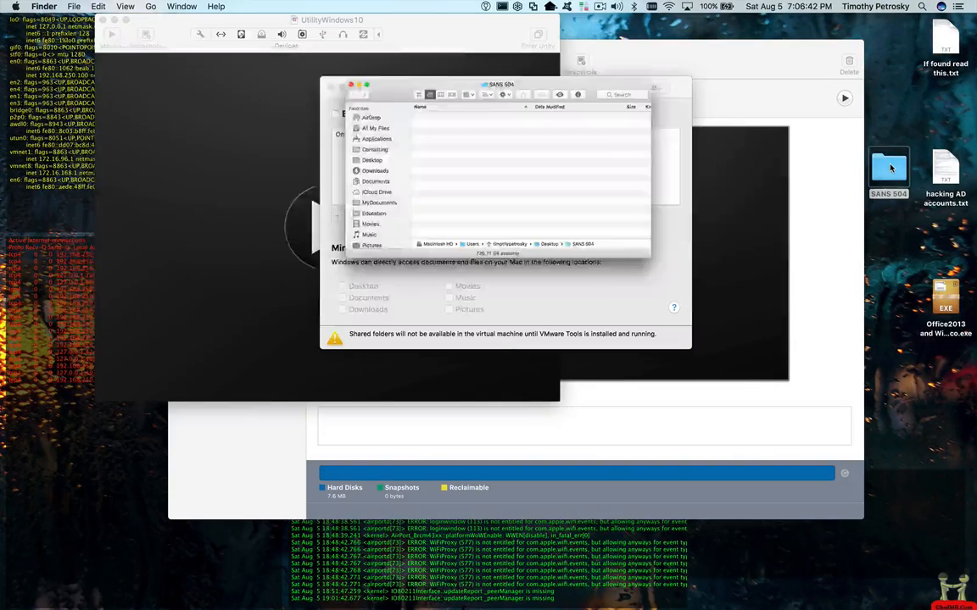
# - Collapse SANS 504, browse the Documents folder's 69 items, then close the Finder window
pyautogui.click(170, 96)
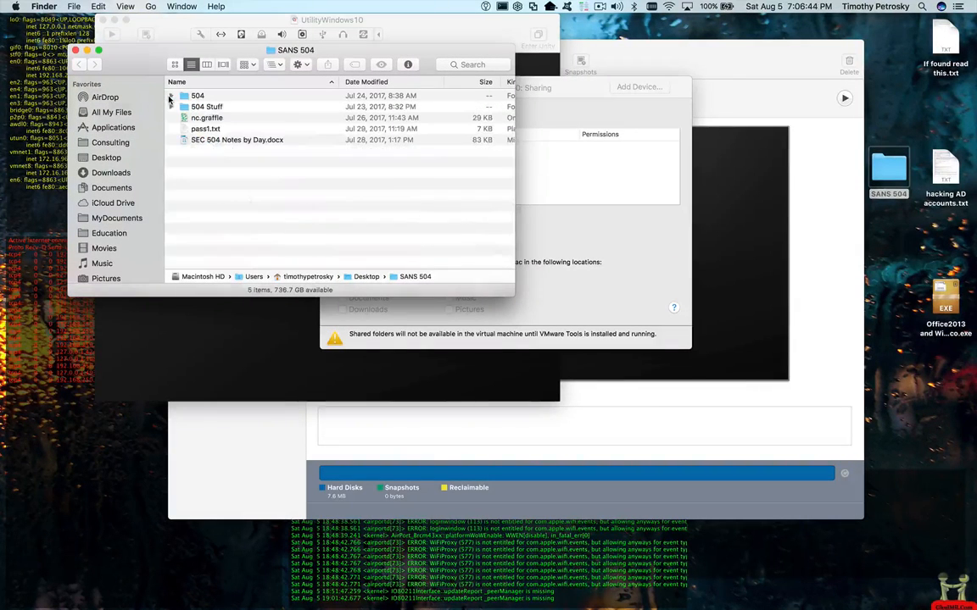
pyautogui.moveTo(149, 65); pyautogui.dragTo(250, 125)
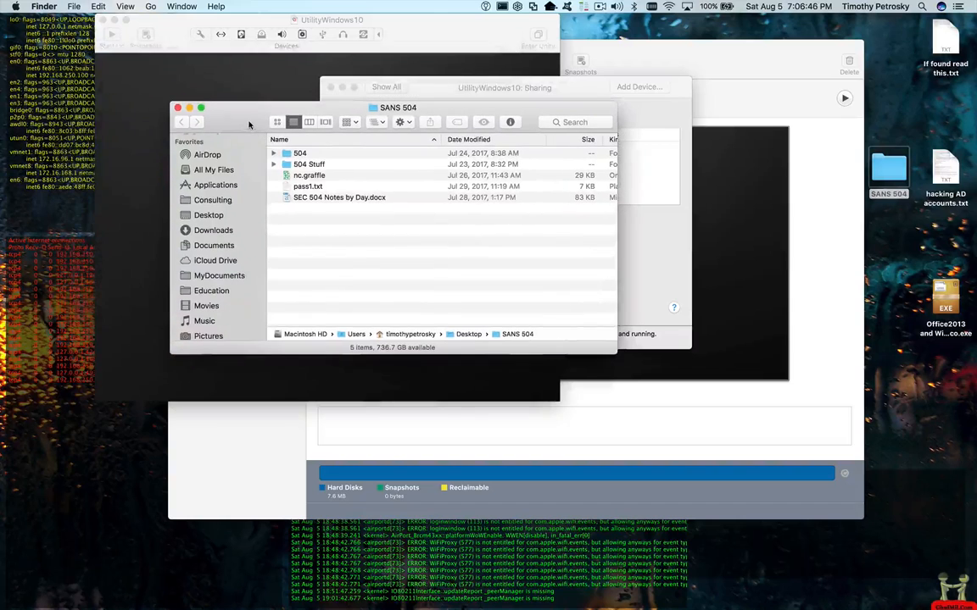
pyautogui.click(213, 244)
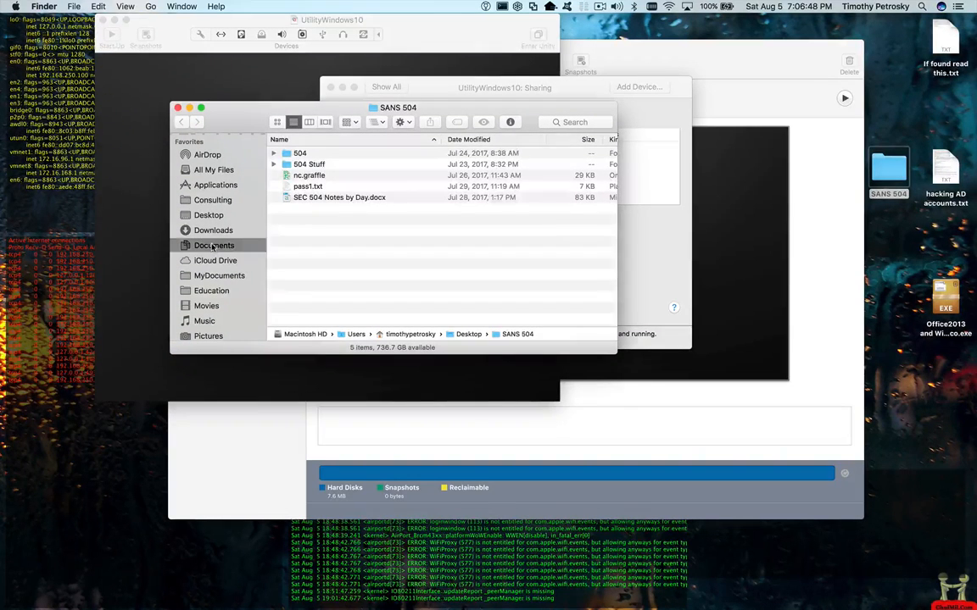
pyautogui.scroll(-15, 306, 312)
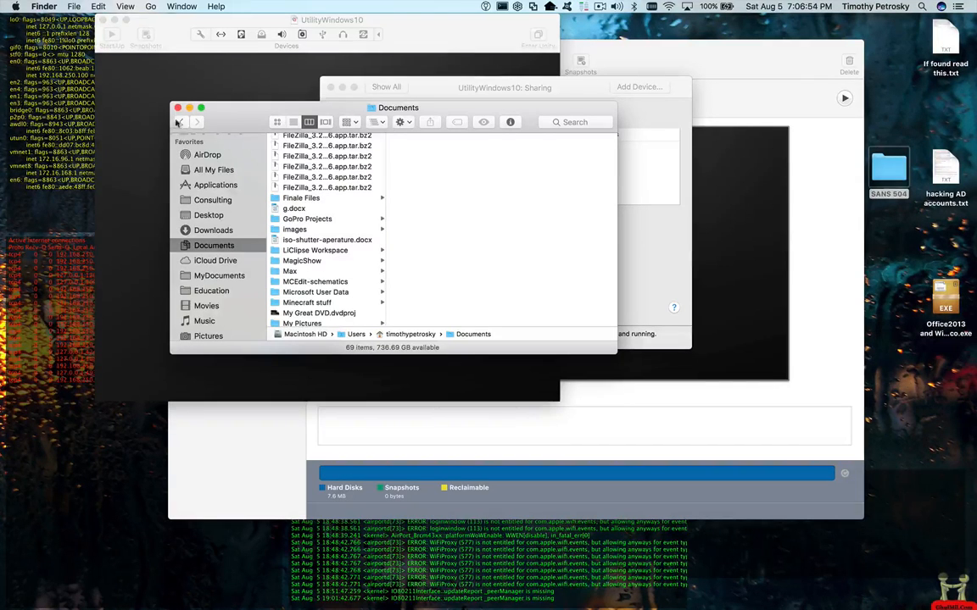
pyautogui.click(177, 107)
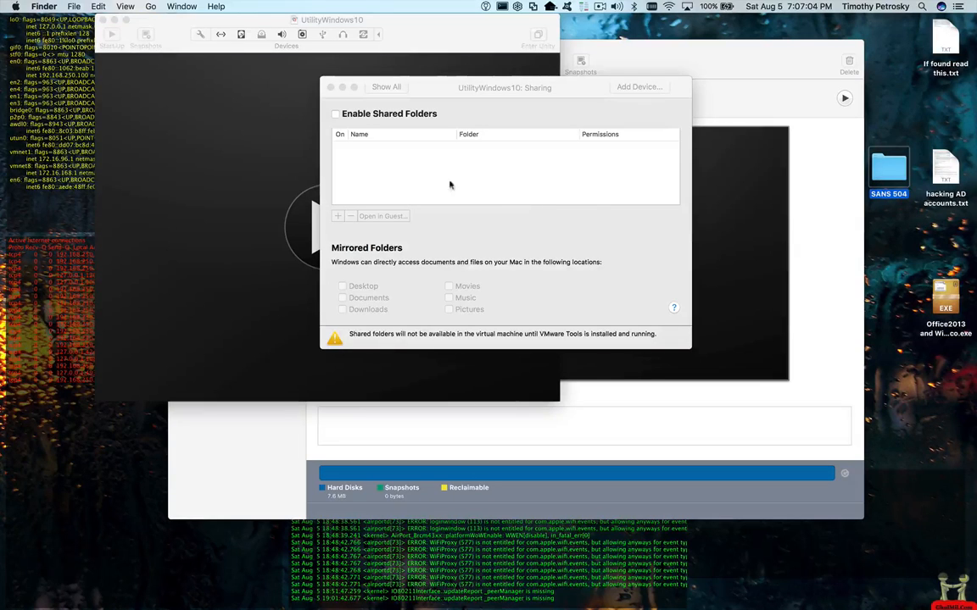
# - Enable shared folders and share Desktop, Documents and Downloads with the VM
pyautogui.click(336, 116)
pyautogui.click(336, 116)
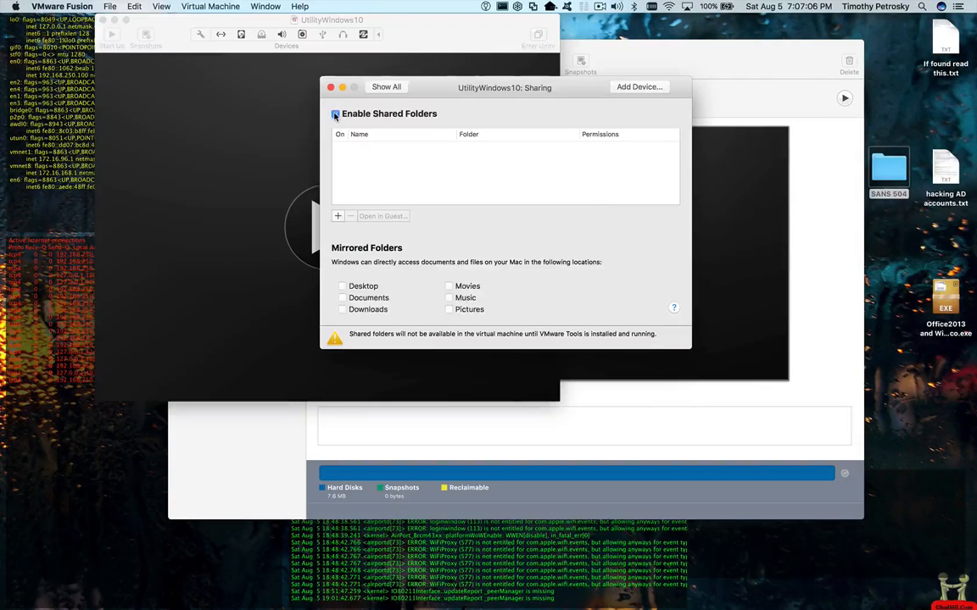
pyautogui.click(337, 216)
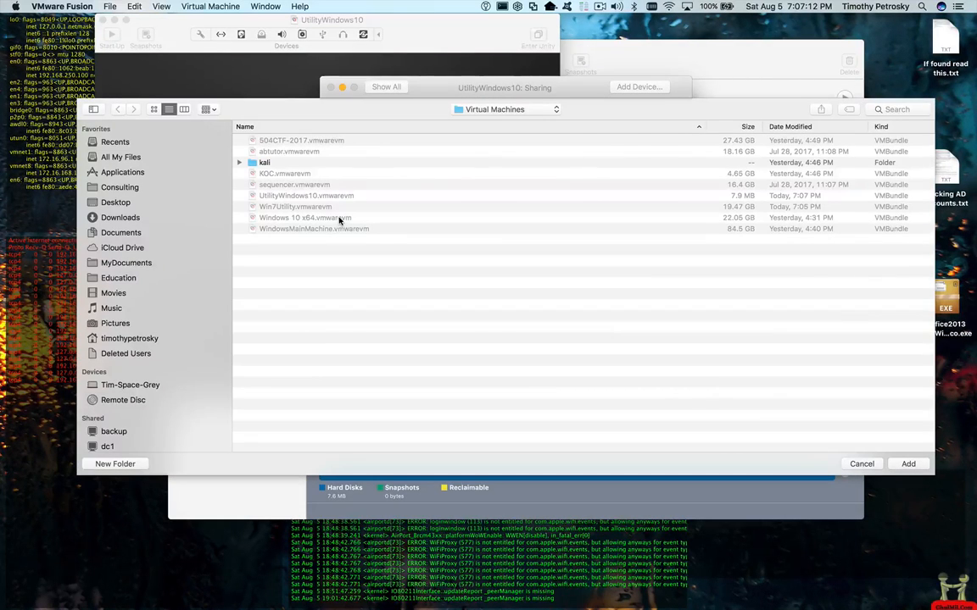
pyautogui.click(119, 202)
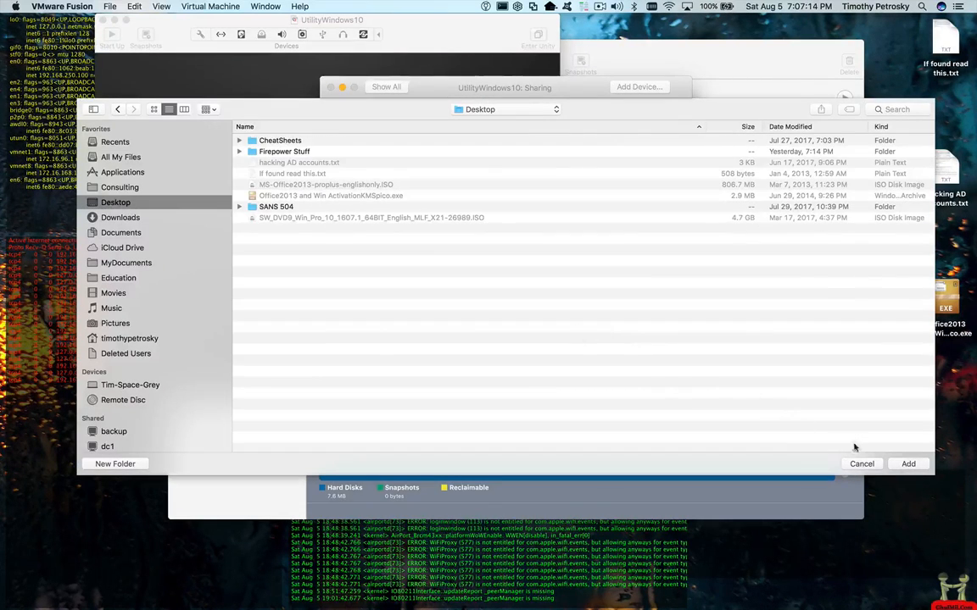
pyautogui.click(907, 464)
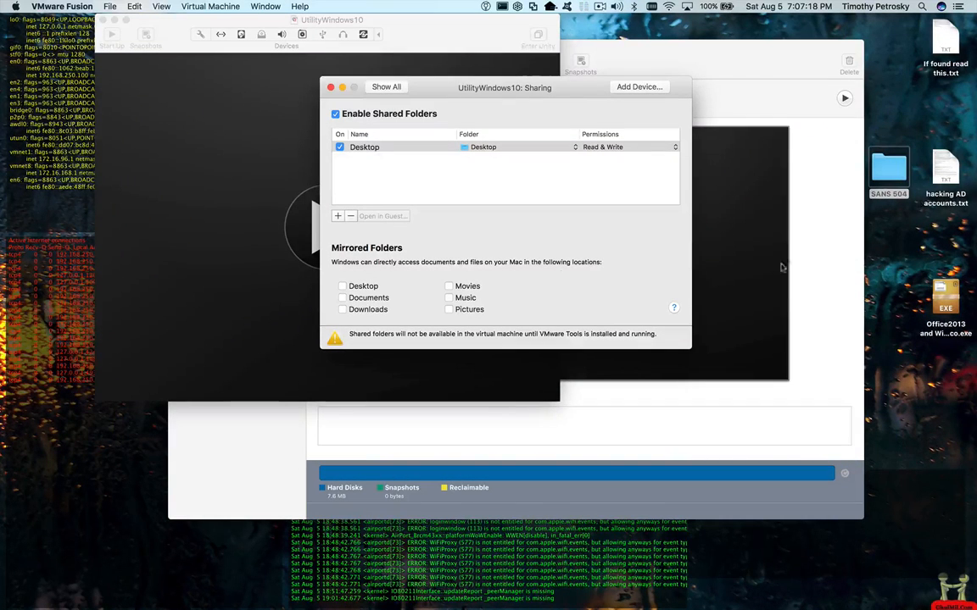
pyautogui.click(337, 217)
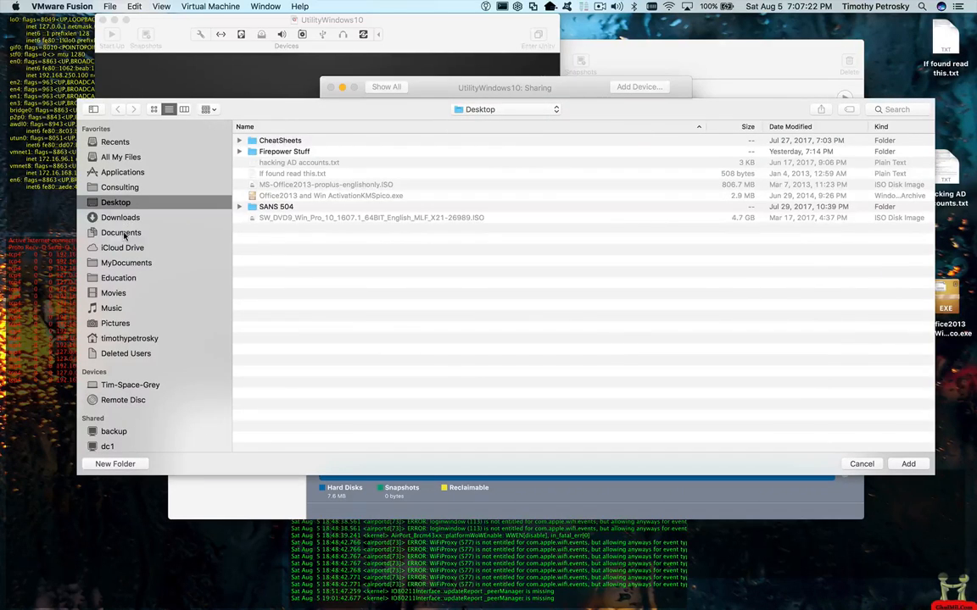
pyautogui.click(121, 233)
pyautogui.click(906, 464)
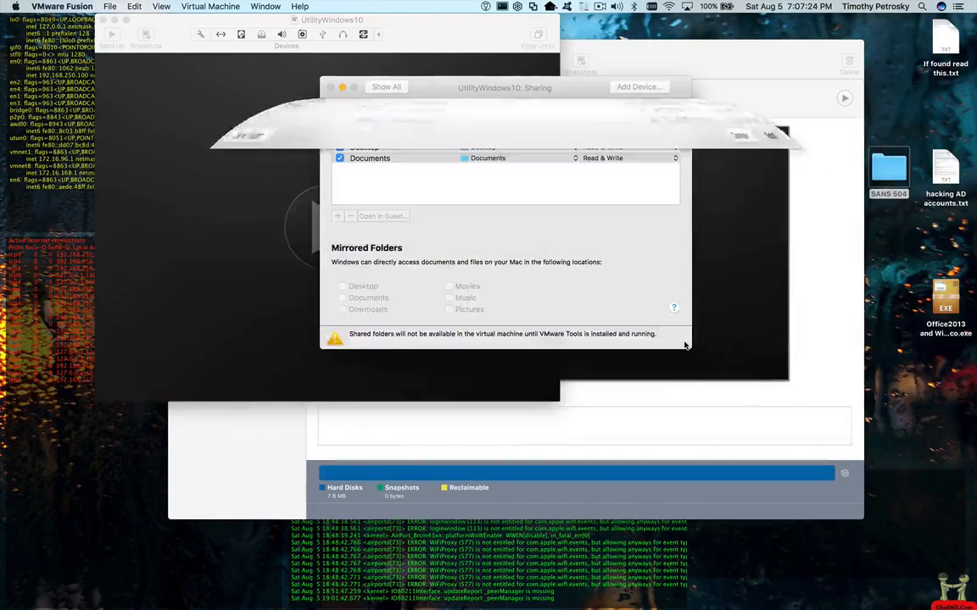
pyautogui.click(337, 217)
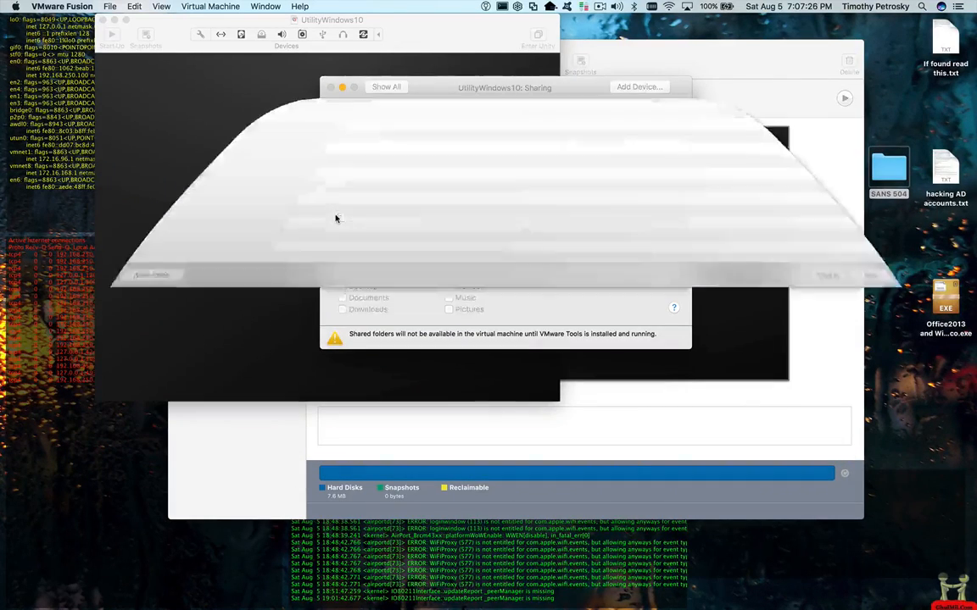
pyautogui.click(124, 218)
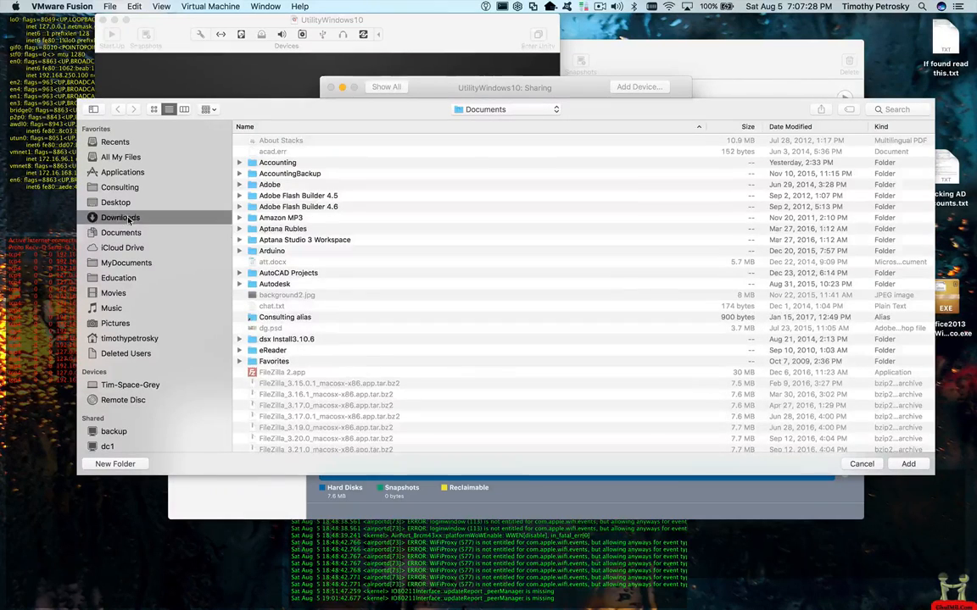
pyautogui.click(907, 463)
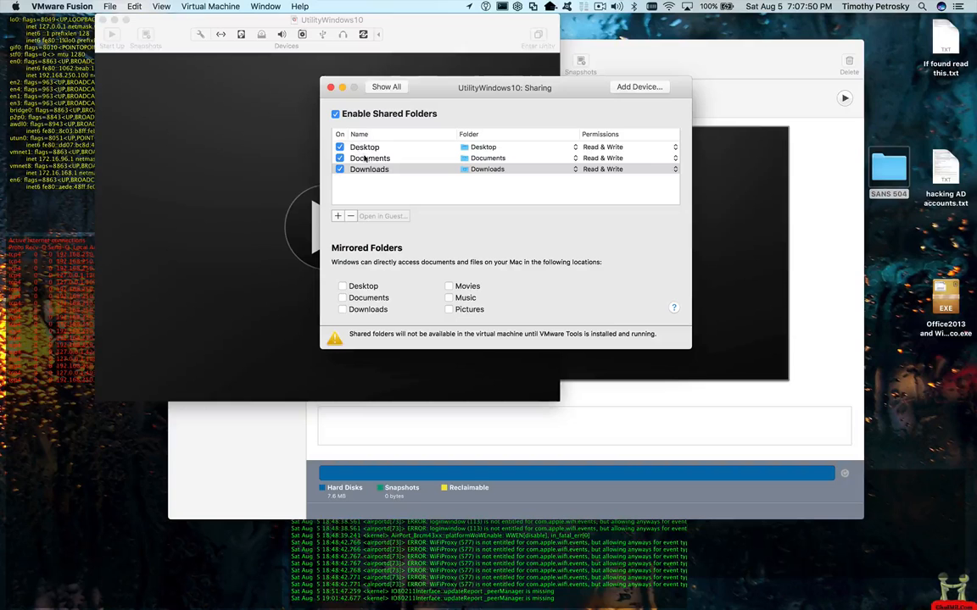
# - Add the whole Macintosh HD drive as a fourth Read & Write shared folder
pyautogui.click(336, 217)
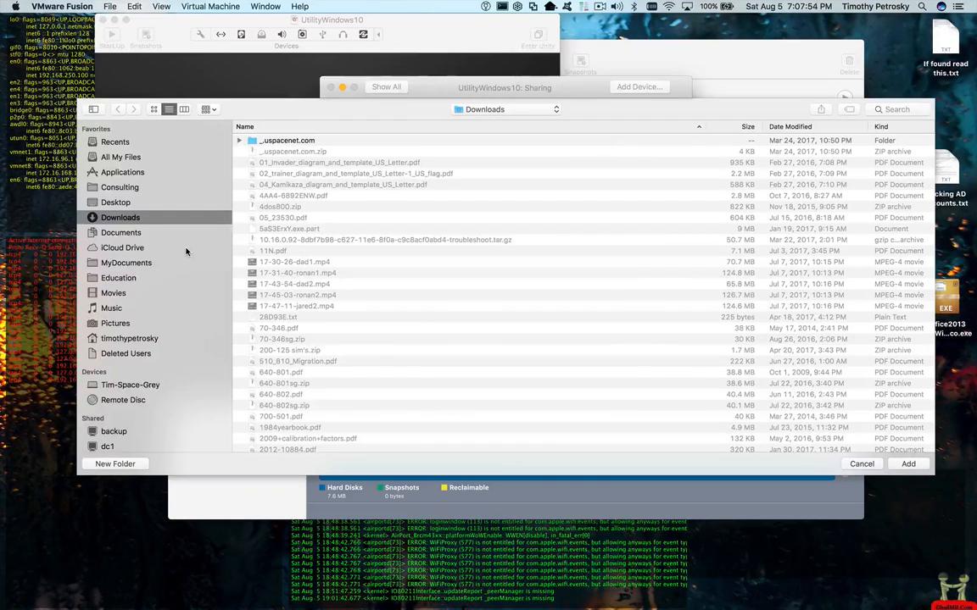
pyautogui.scroll(-4, 187, 252)
pyautogui.scroll(-2, 186, 251)
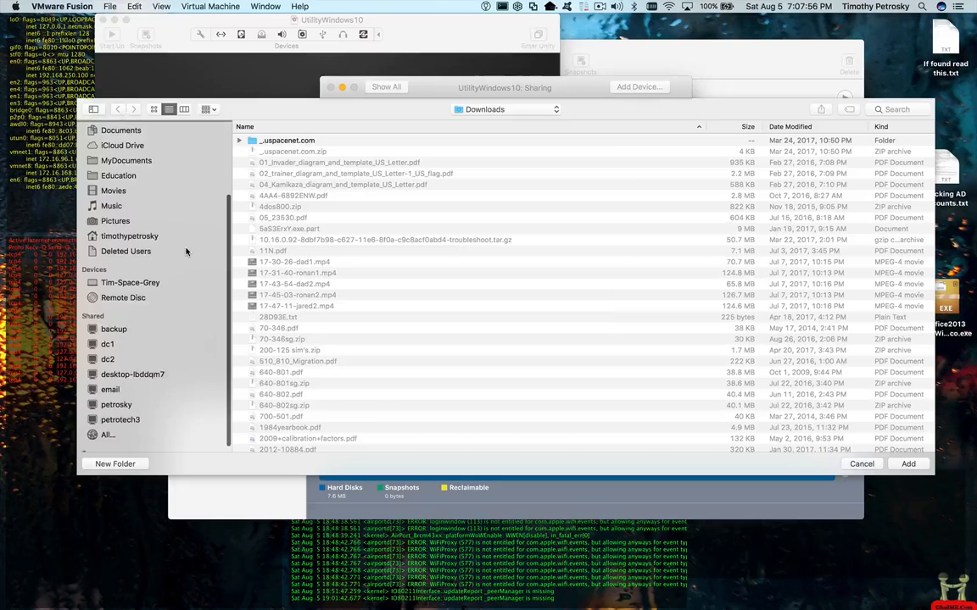
pyautogui.click(124, 284)
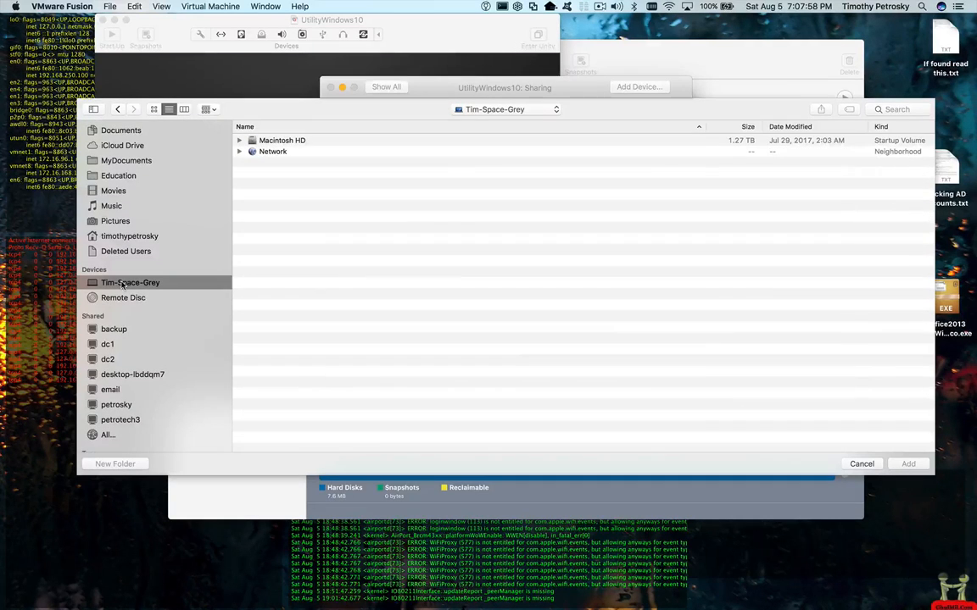
pyautogui.click(276, 140)
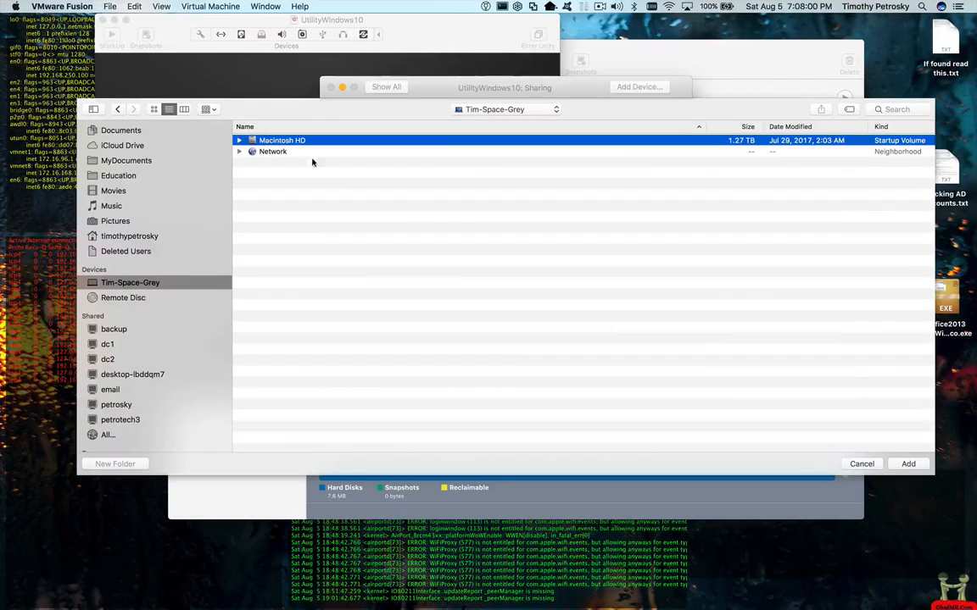
pyautogui.click(903, 464)
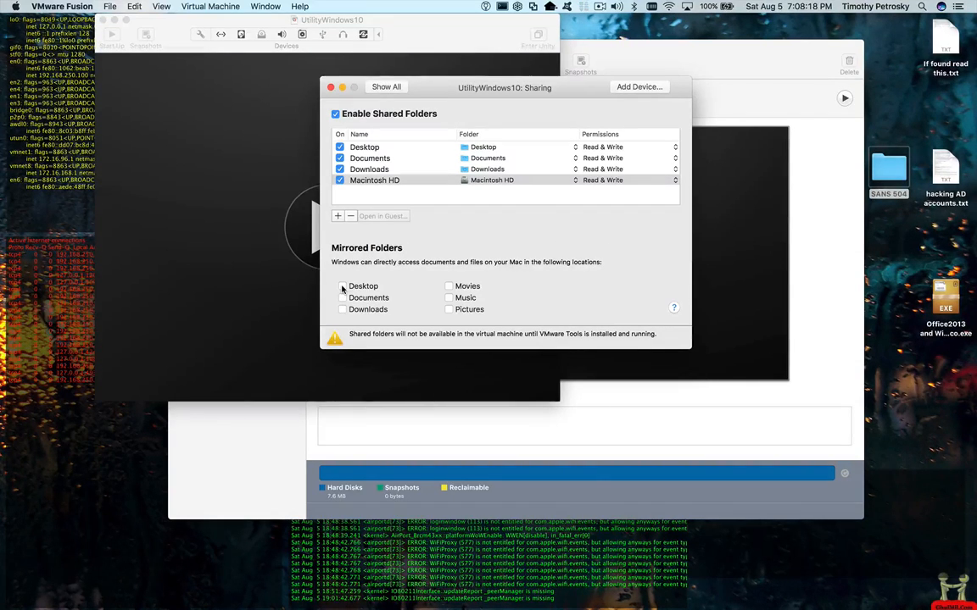
pyautogui.click(362, 150)
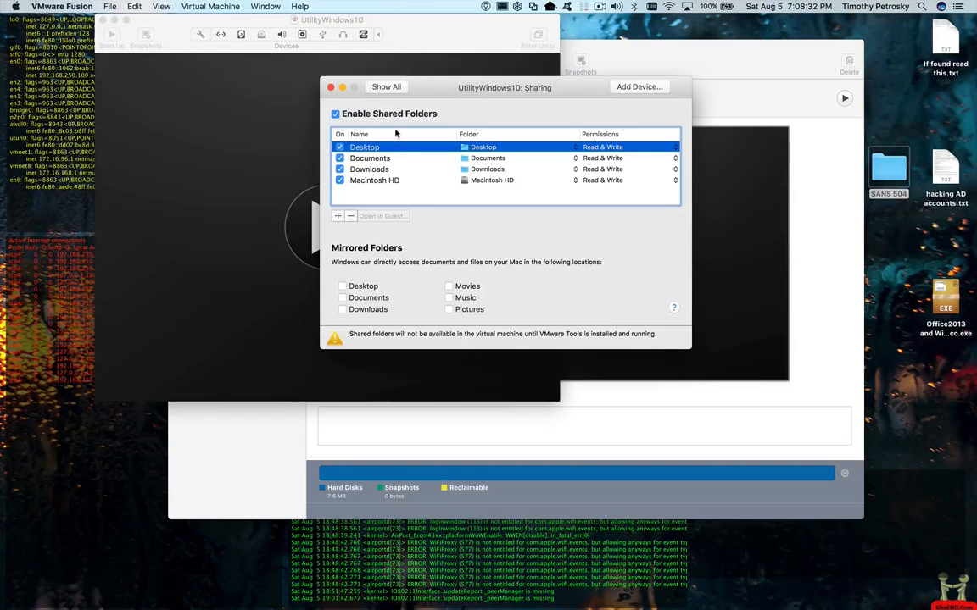
# - In Default Applications, uncheck 'Open your Mac files and web links using Windows applications'
pyautogui.click(386, 87)
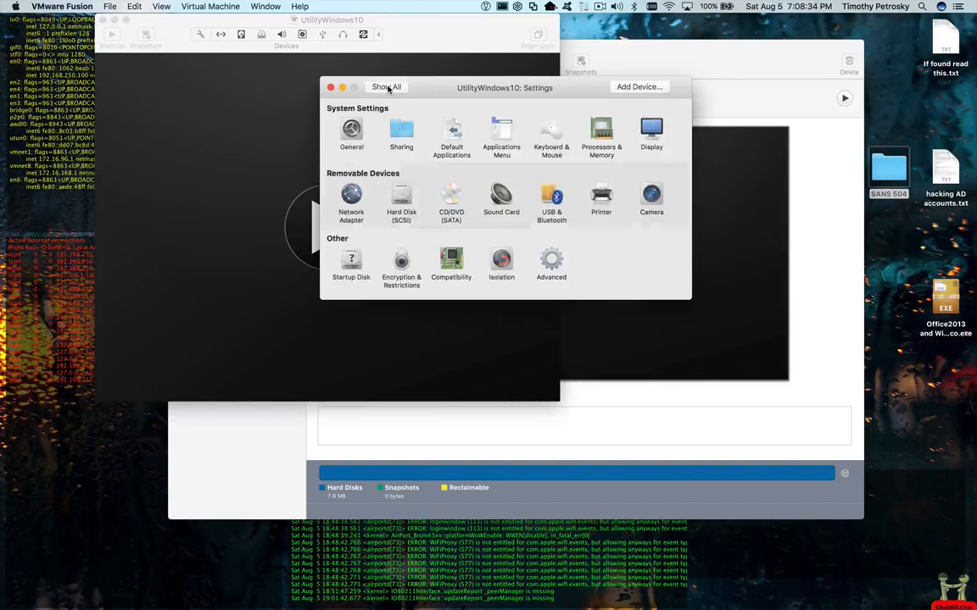
pyautogui.click(452, 132)
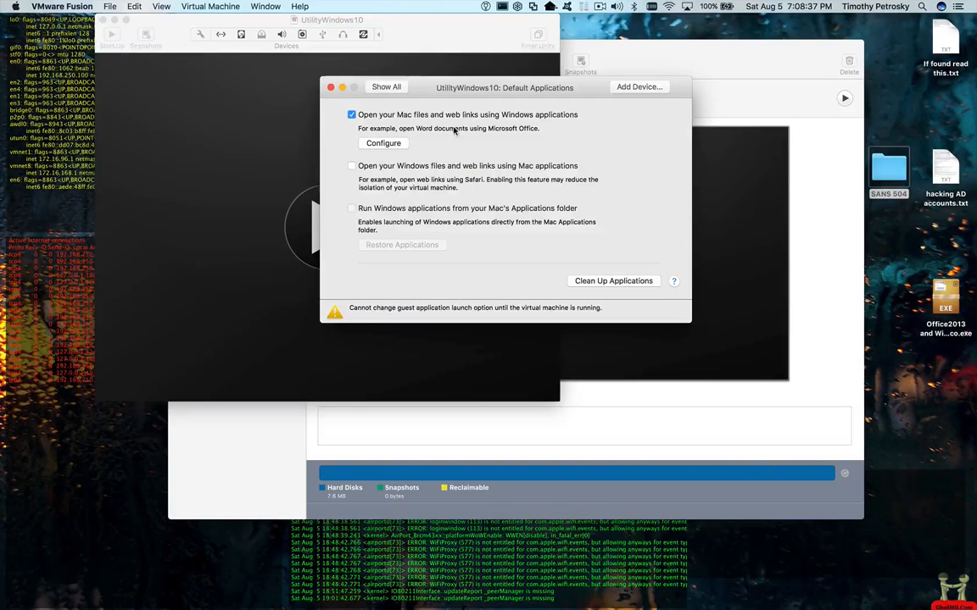
pyautogui.click(352, 115)
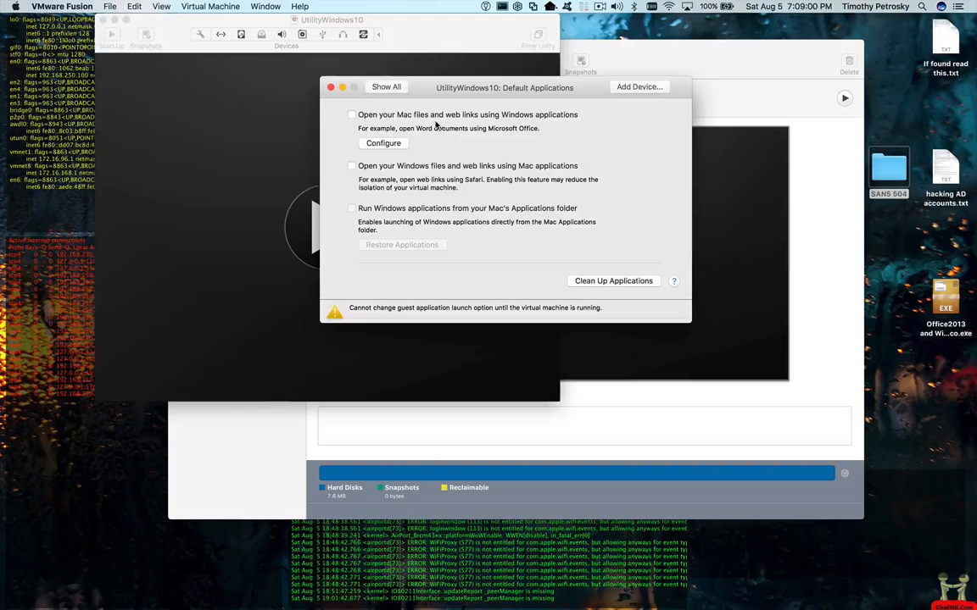
pyautogui.click(394, 88)
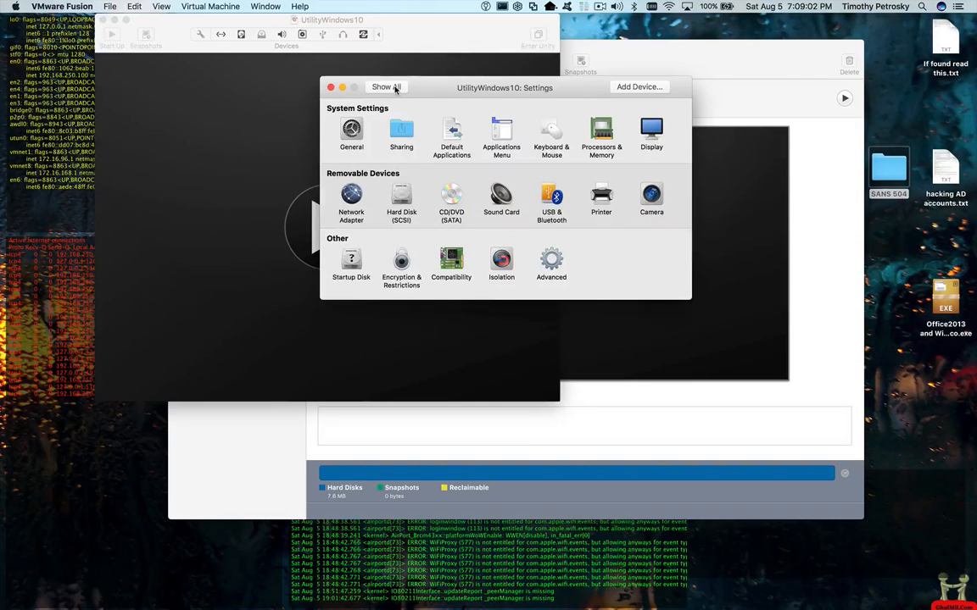
pyautogui.click(502, 137)
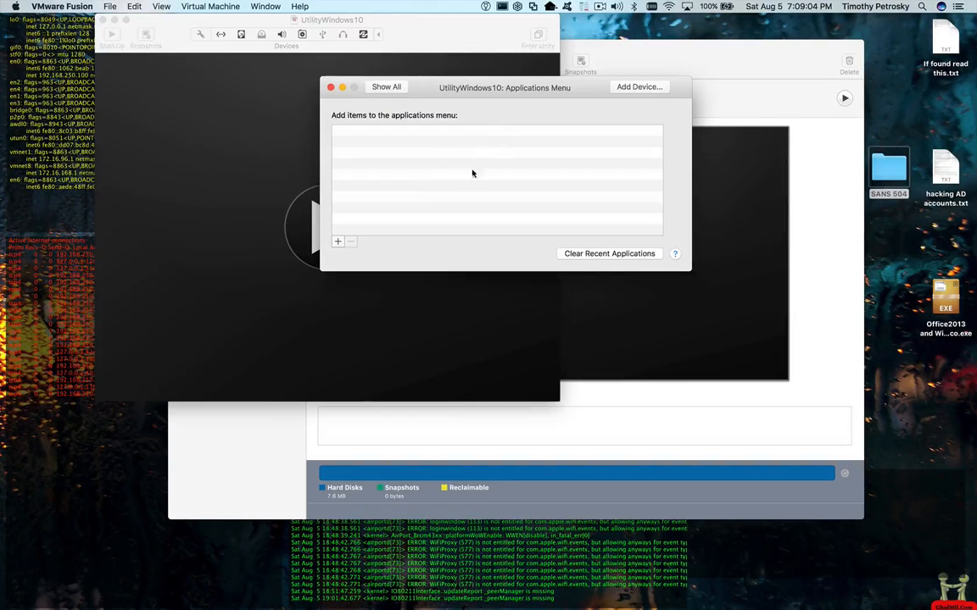
pyautogui.click(384, 88)
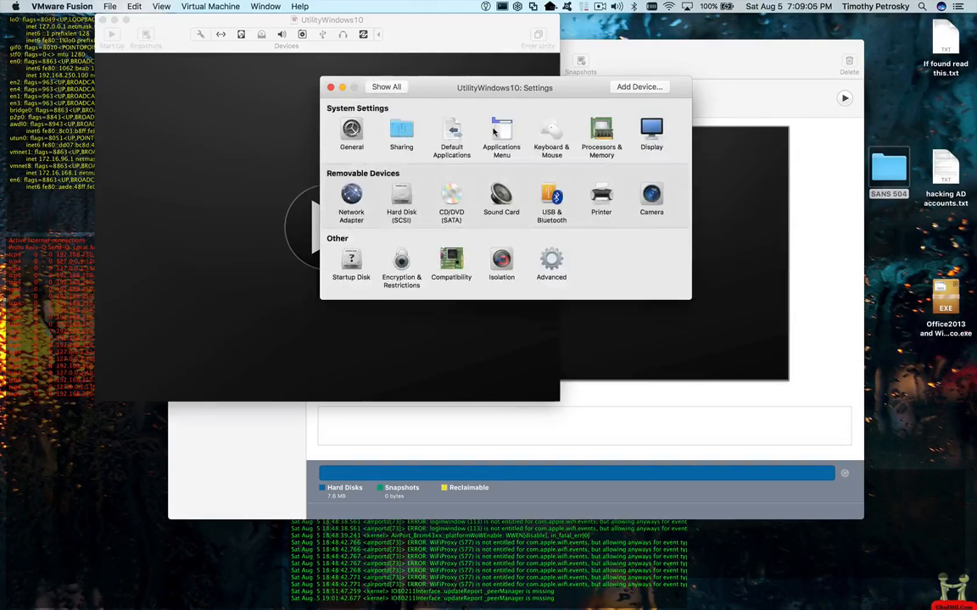
pyautogui.click(555, 148)
pyautogui.click(387, 88)
pyautogui.click(601, 134)
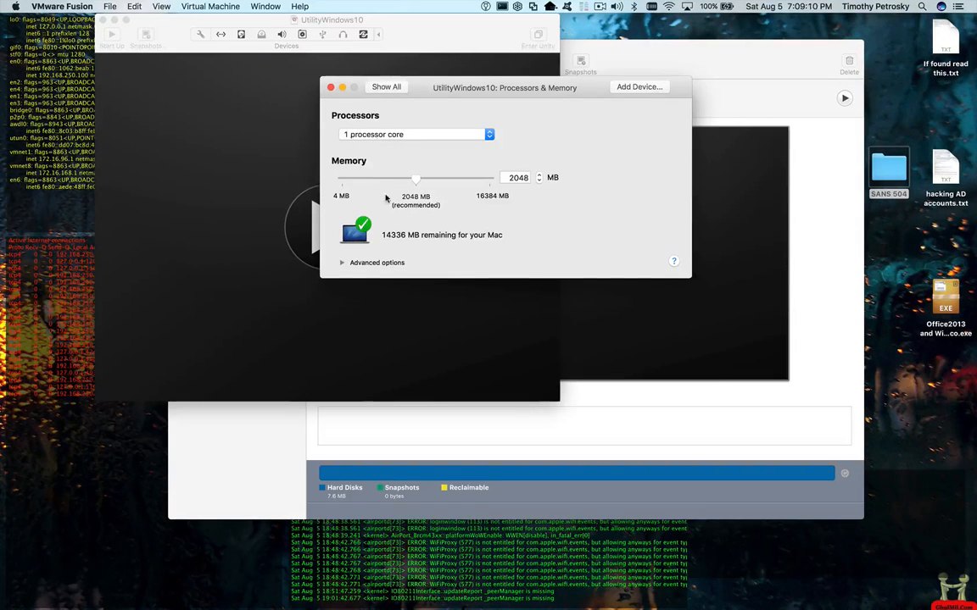
pyautogui.doubleClick(517, 178)
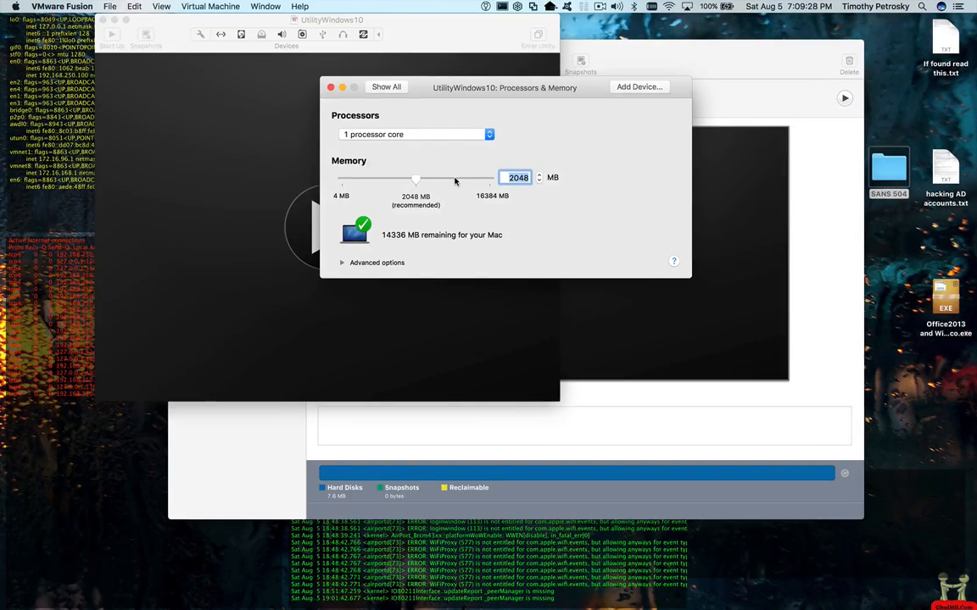
pyautogui.click(409, 135)
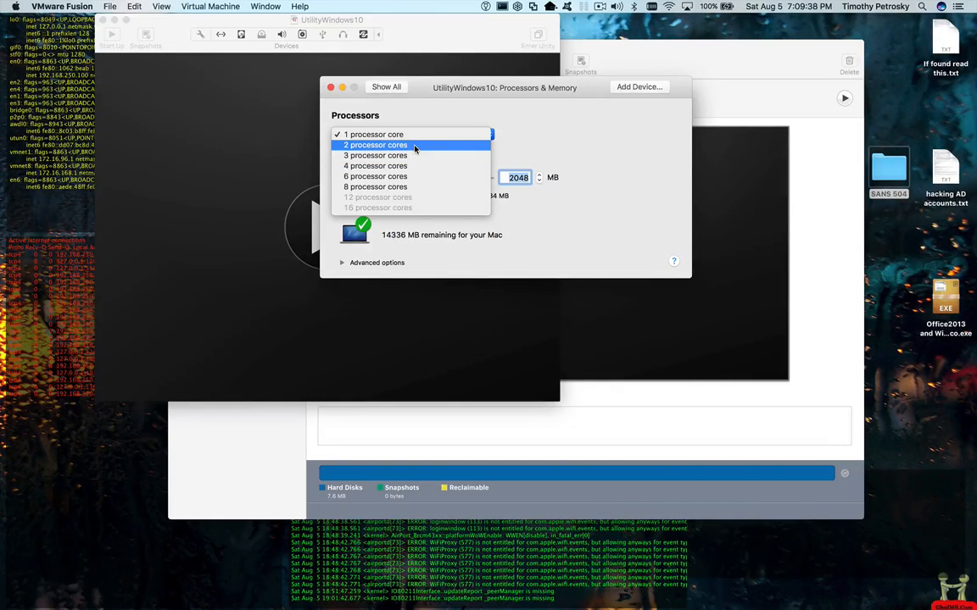
pyautogui.click(417, 113)
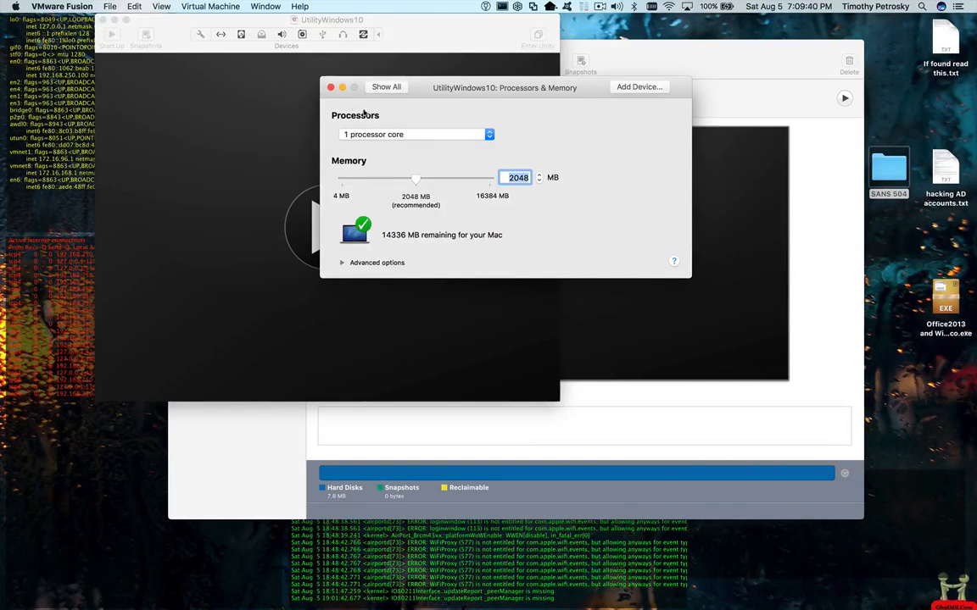
pyautogui.click(386, 87)
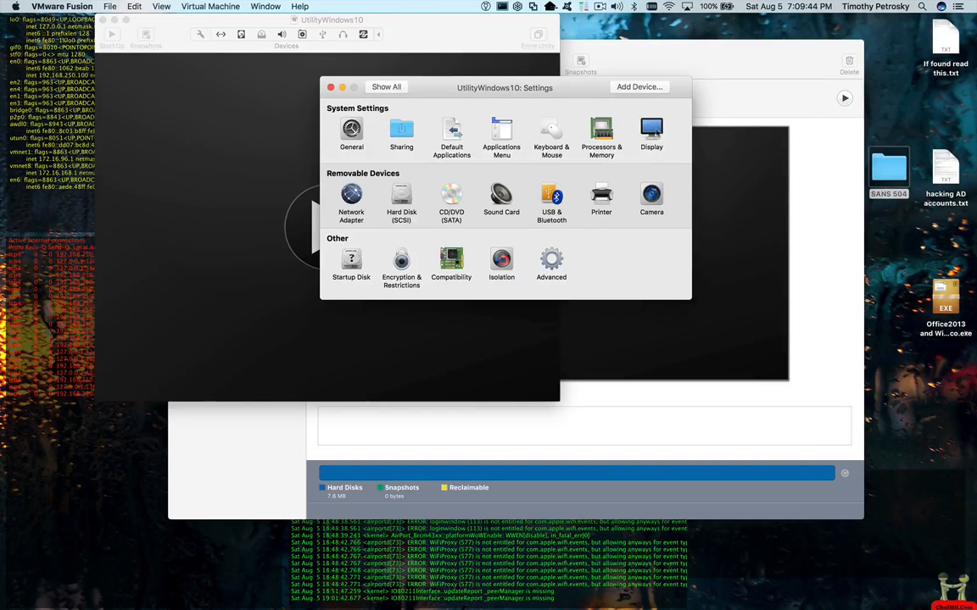
pyautogui.click(650, 131)
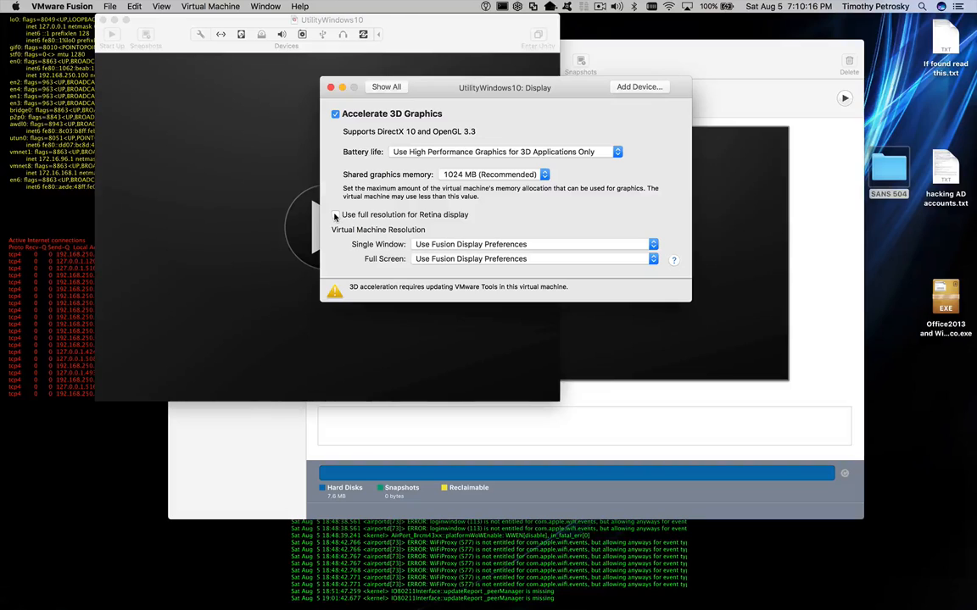
pyautogui.click(399, 88)
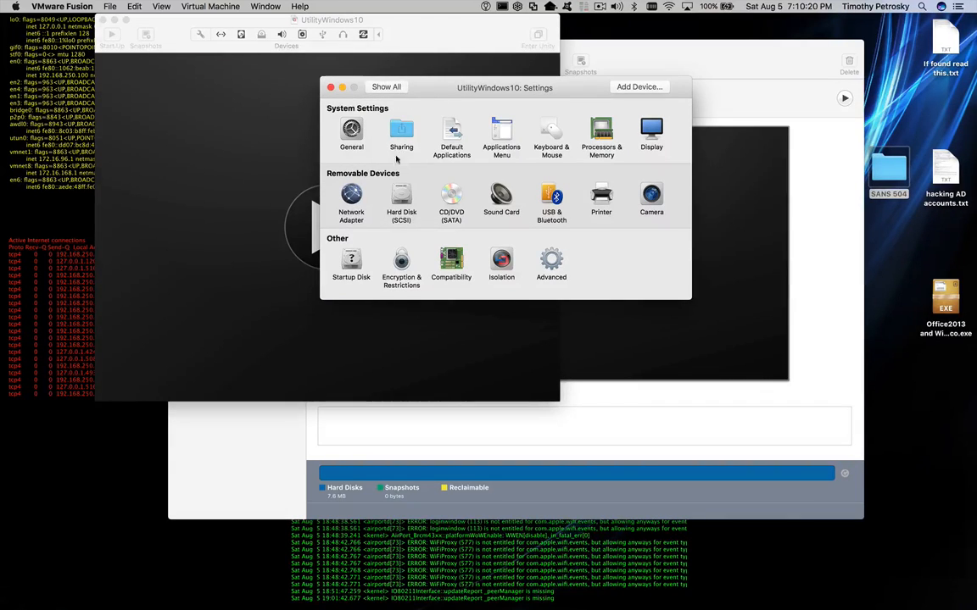
# - Set the network adapter to Bridged Networking Autodetect instead of sharing the Mac's connection
pyautogui.click(351, 199)
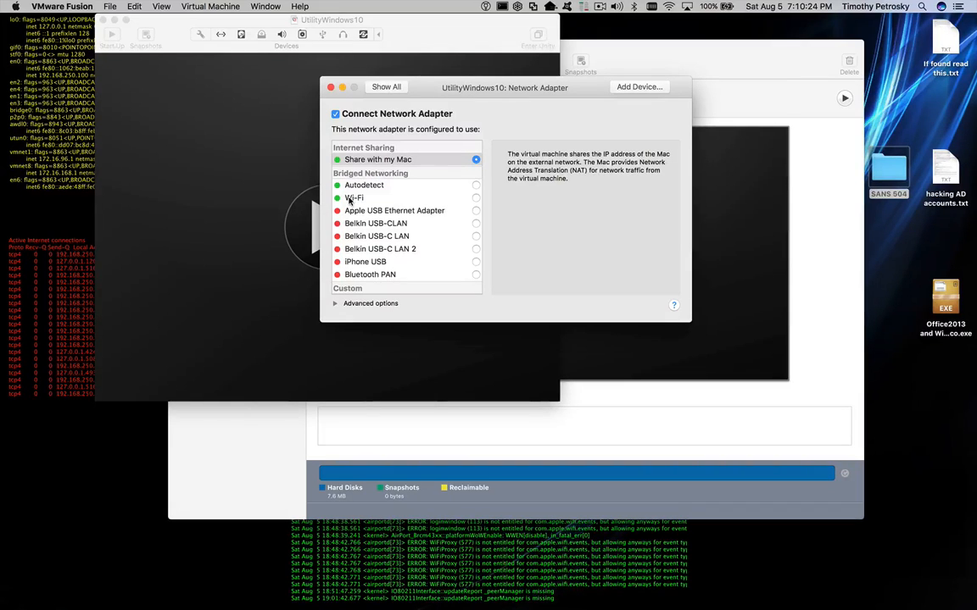
pyautogui.click(476, 186)
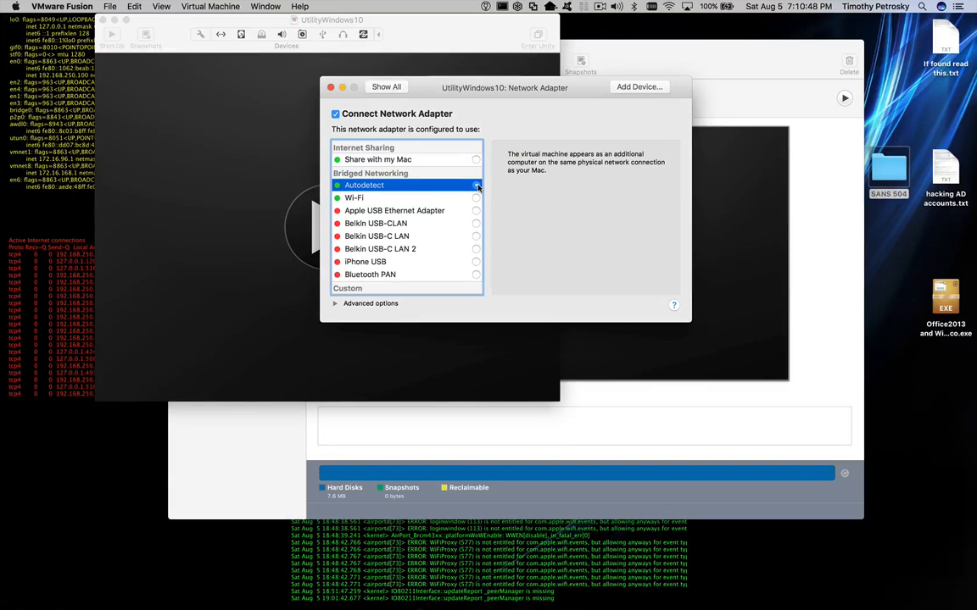
pyautogui.click(476, 161)
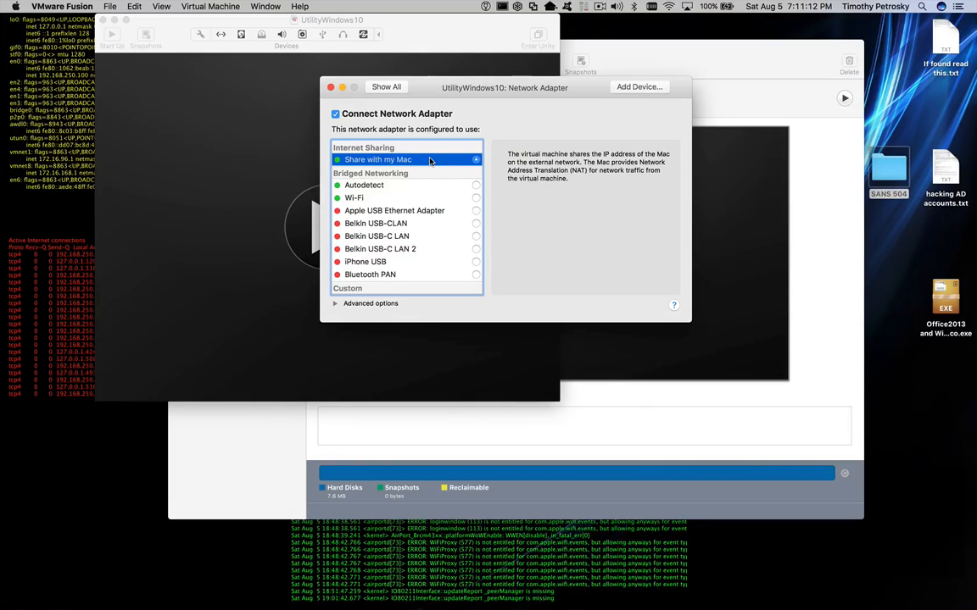
pyautogui.click(476, 185)
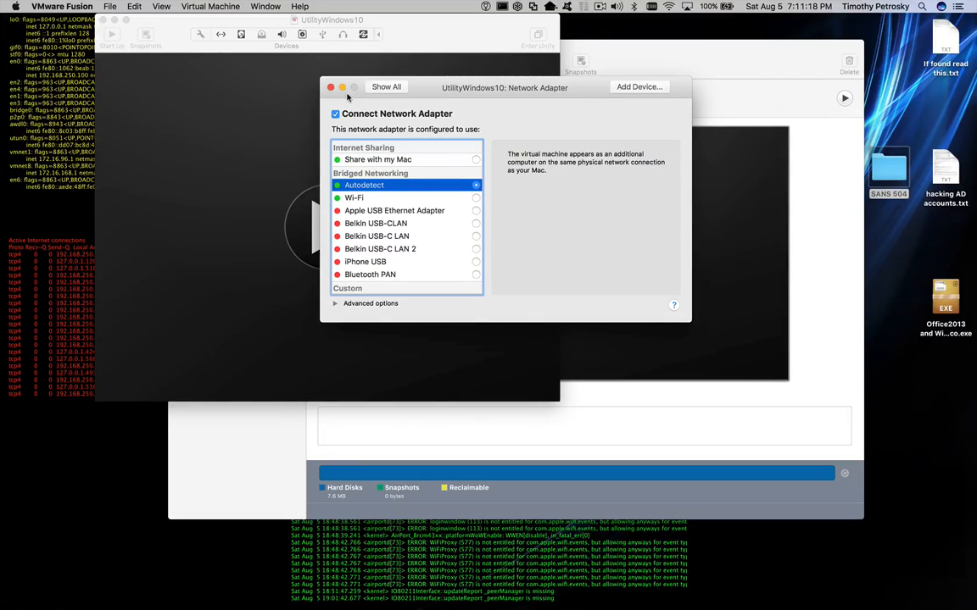
pyautogui.click(385, 85)
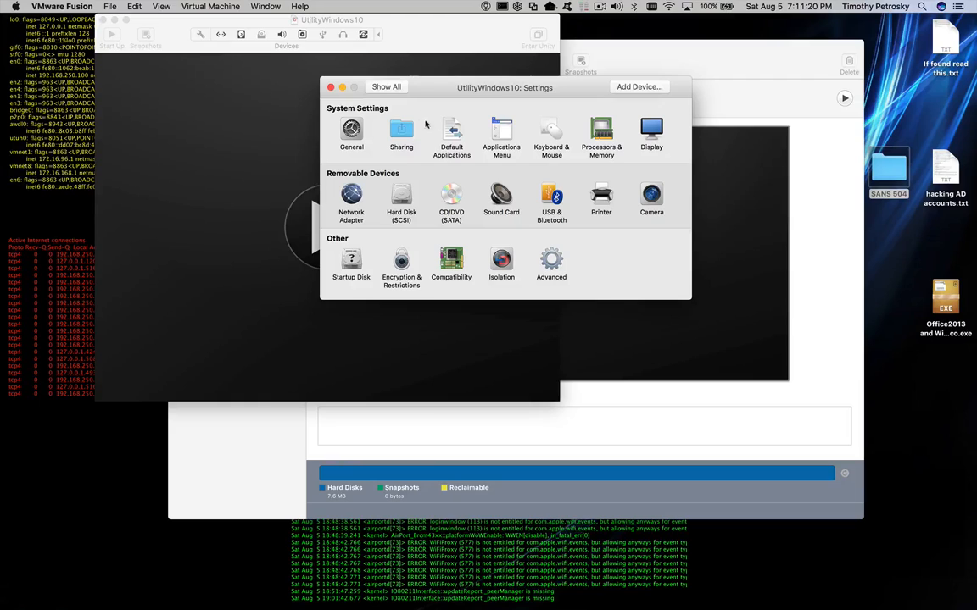
# - Review the hard disk settings, leaving Virtual Disk.vmdk at 60.00 GB
pyautogui.click(351, 196)
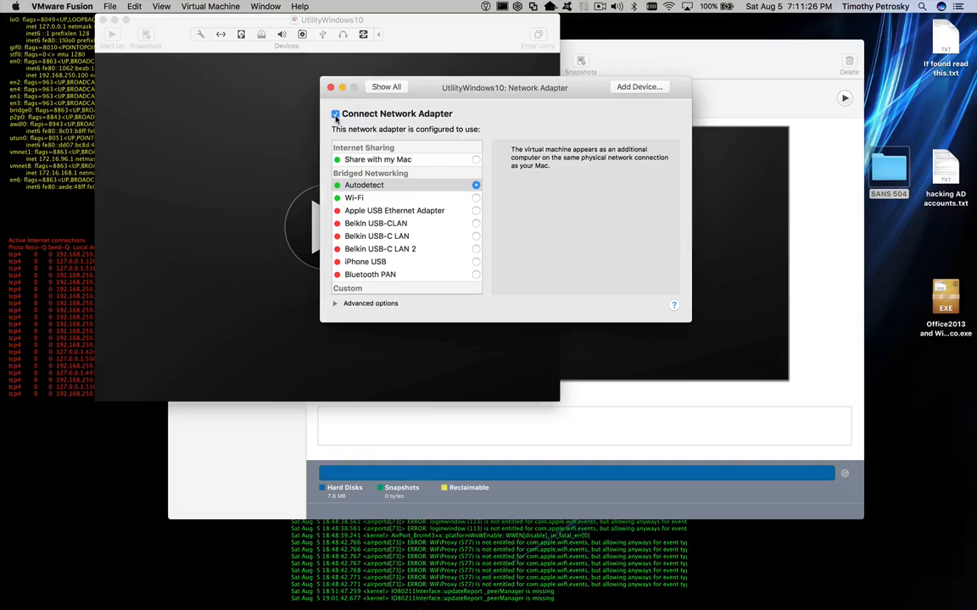
pyautogui.click(387, 87)
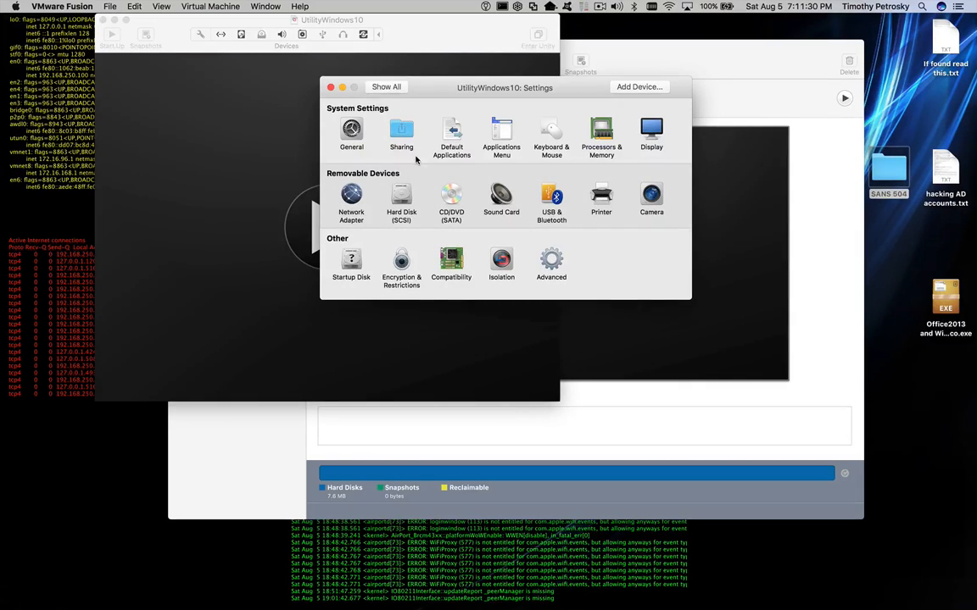
pyautogui.click(403, 199)
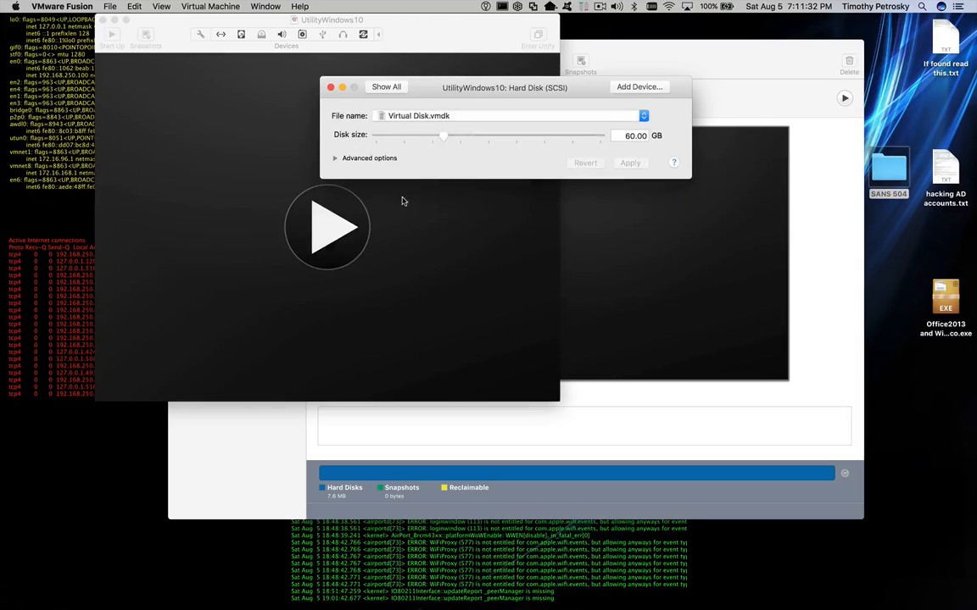
pyautogui.click(626, 136)
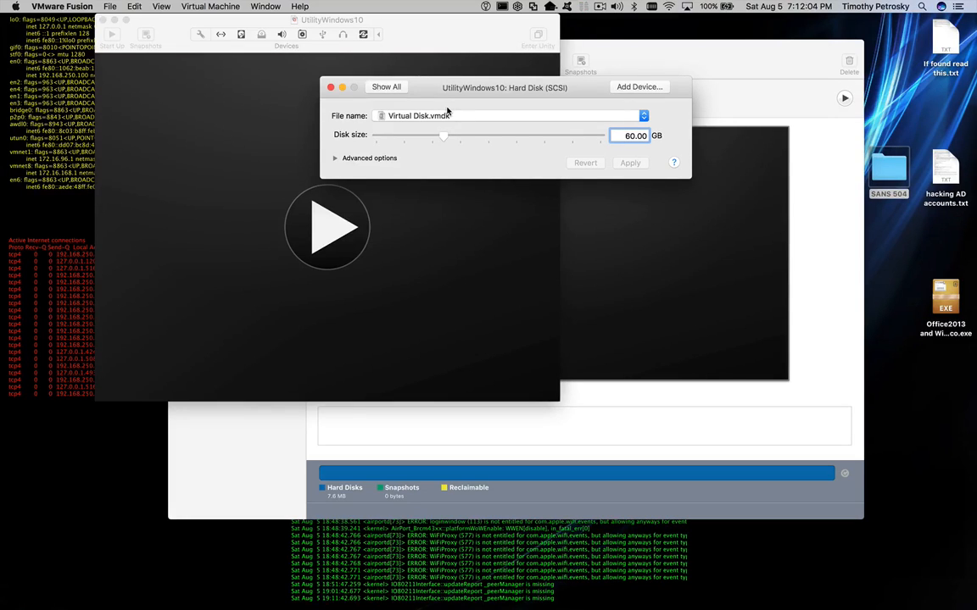
pyautogui.click(386, 87)
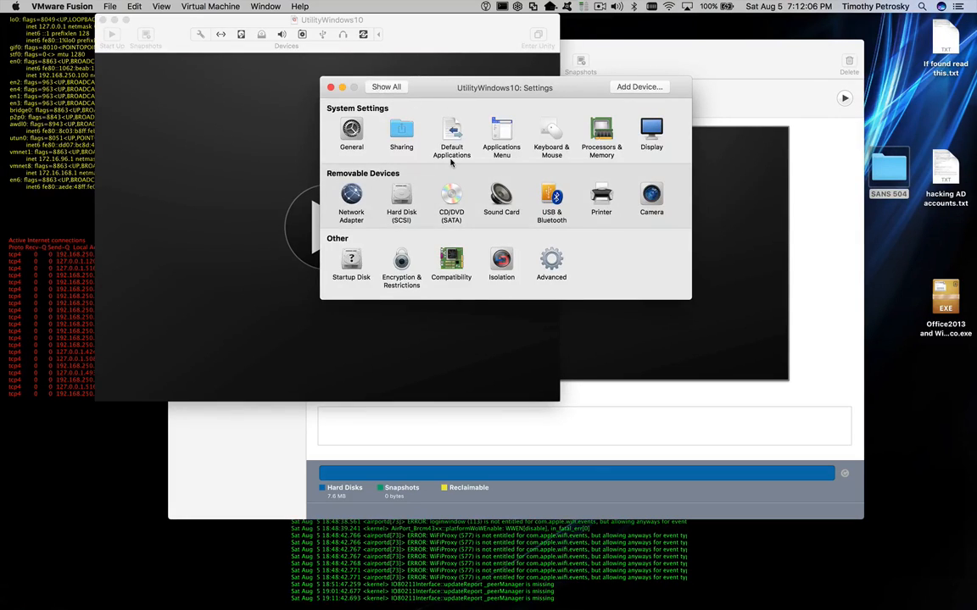
# - Use the SW_DVD9_Win_Pro_10_1607.1_64BIT_English ISO as the CD/DVD disc image
pyautogui.click(451, 200)
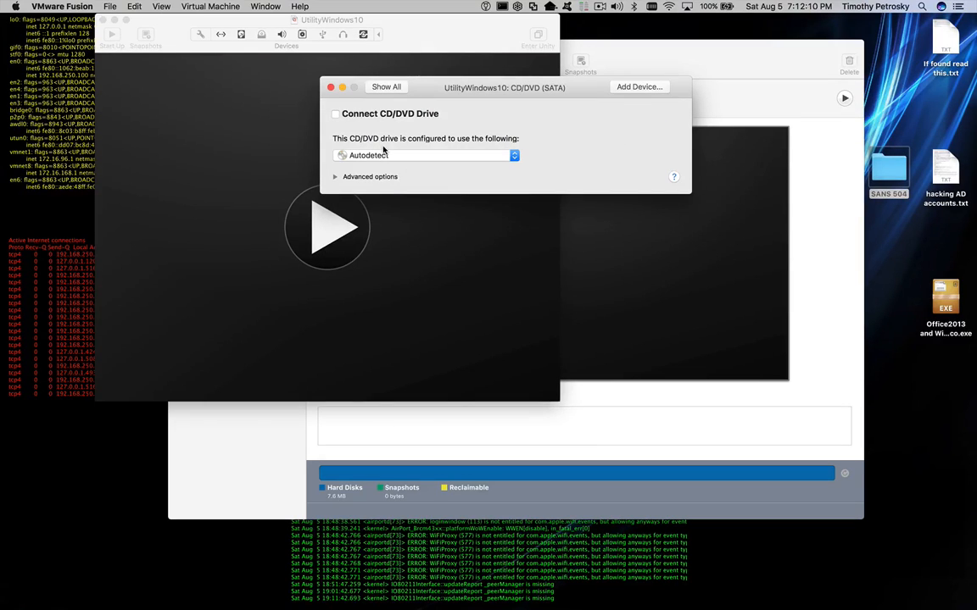
pyautogui.click(407, 157)
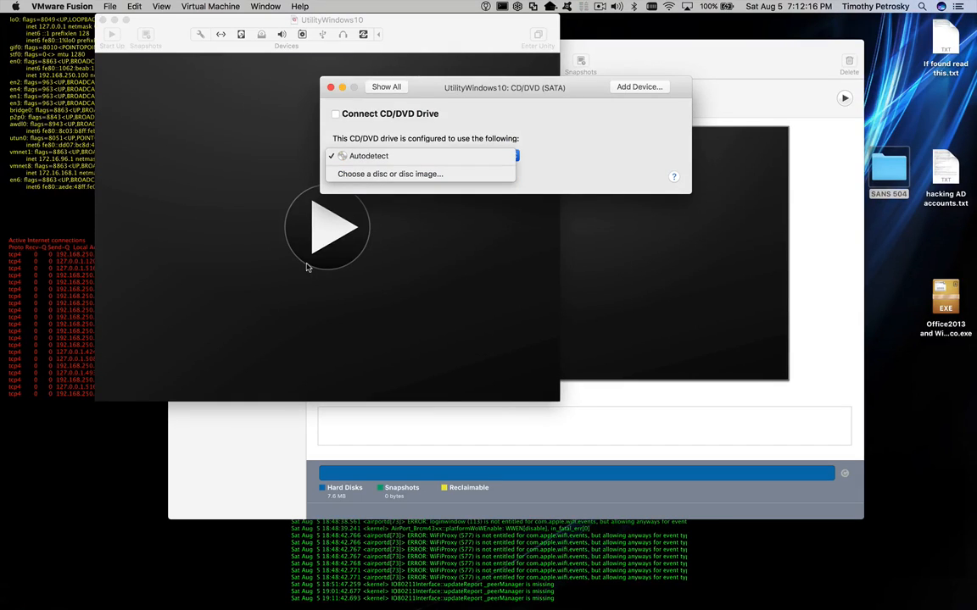
pyautogui.click(421, 175)
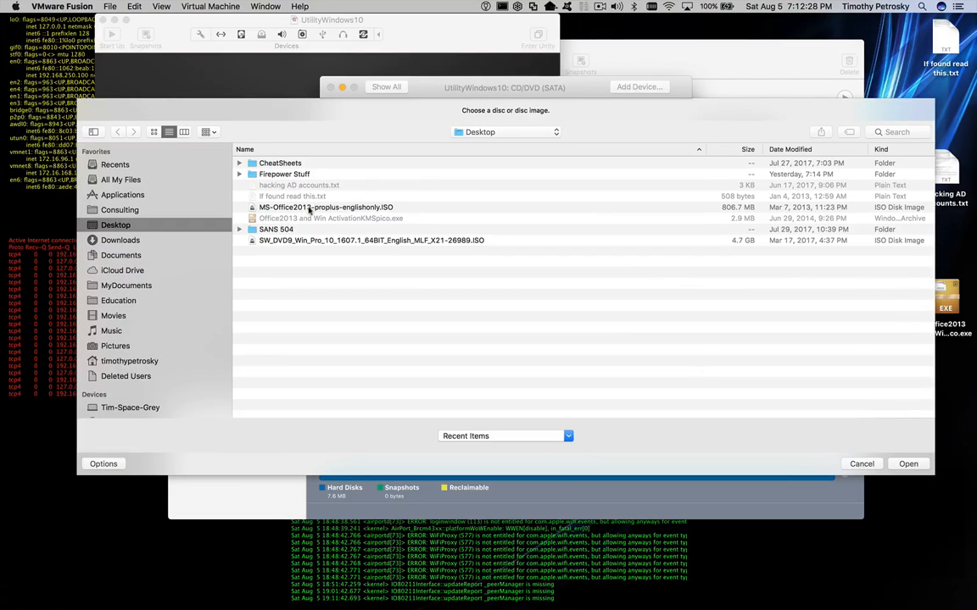
pyautogui.click(297, 241)
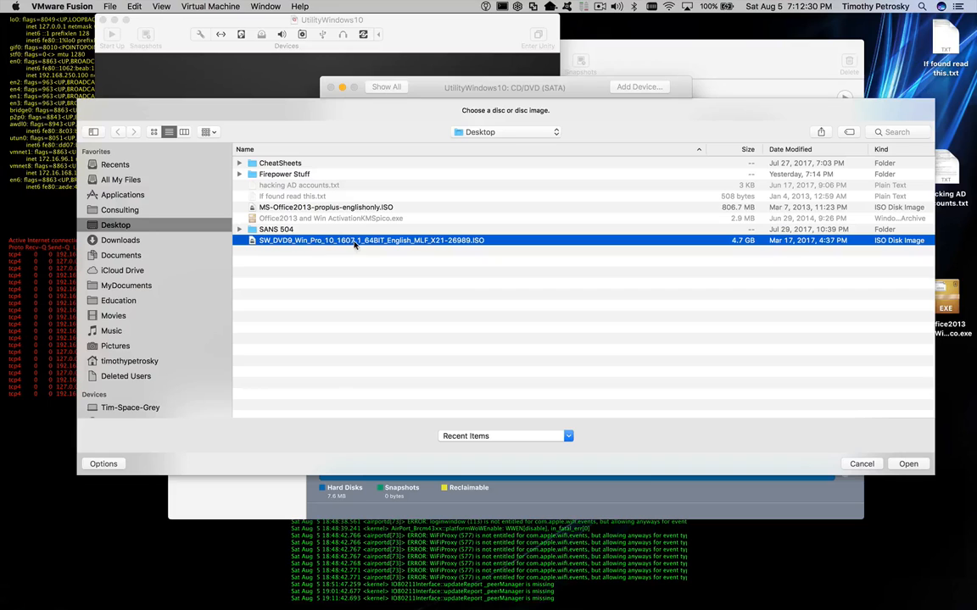
pyautogui.click(904, 463)
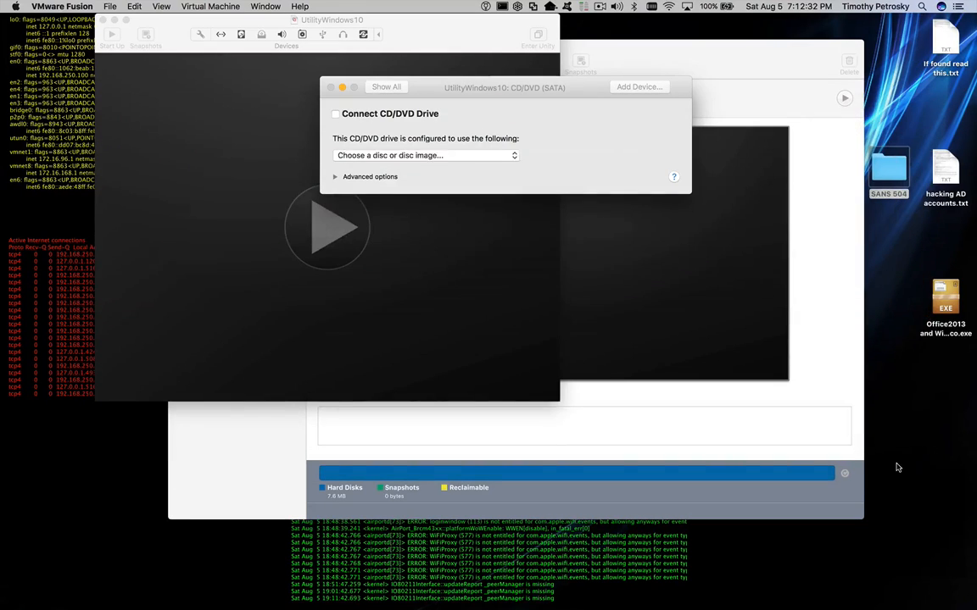
# - Connect the CD/DVD drive, keeping the Windows 10 ISO as its source
pyautogui.click(337, 115)
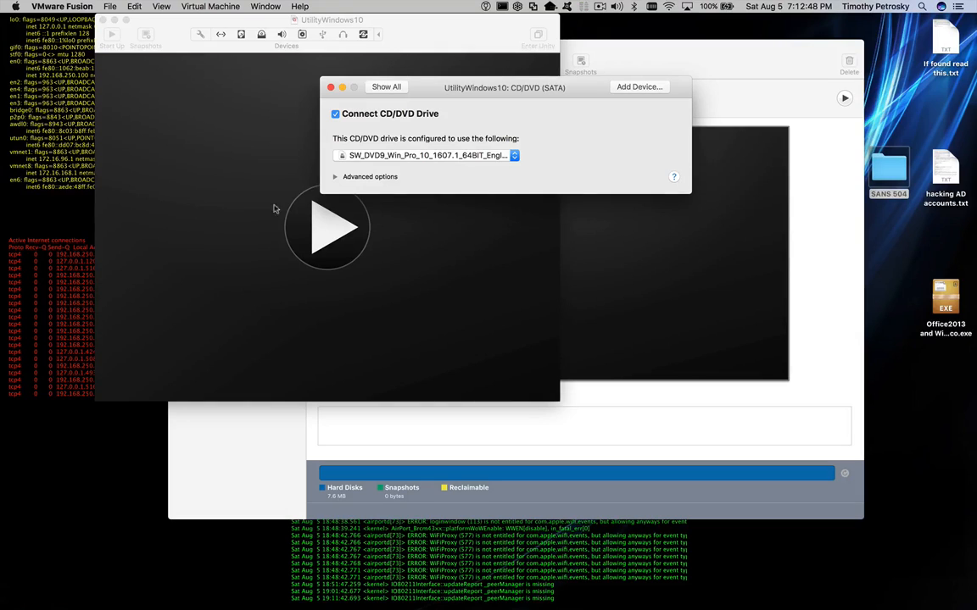
pyautogui.click(348, 155)
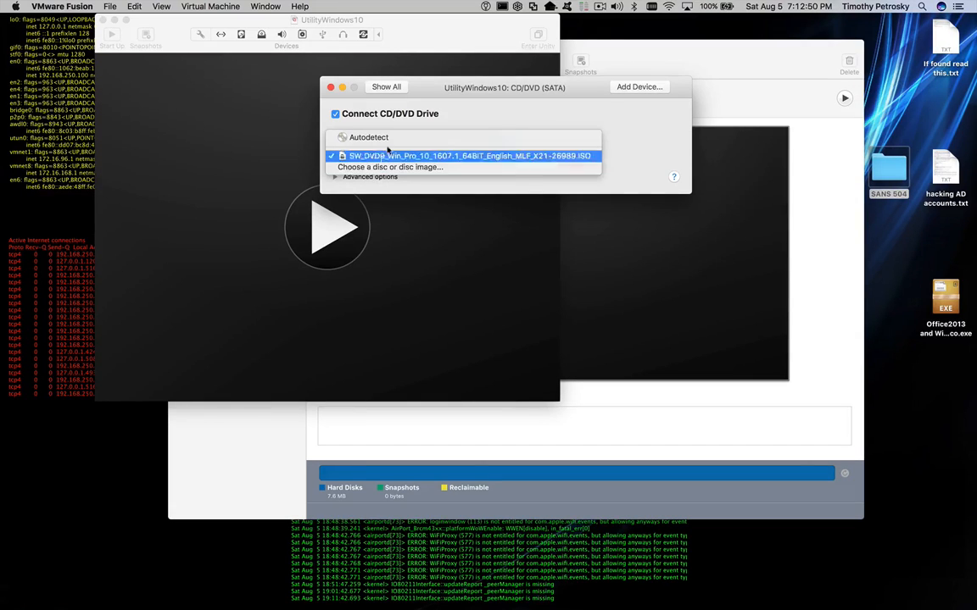
pyautogui.click(373, 156)
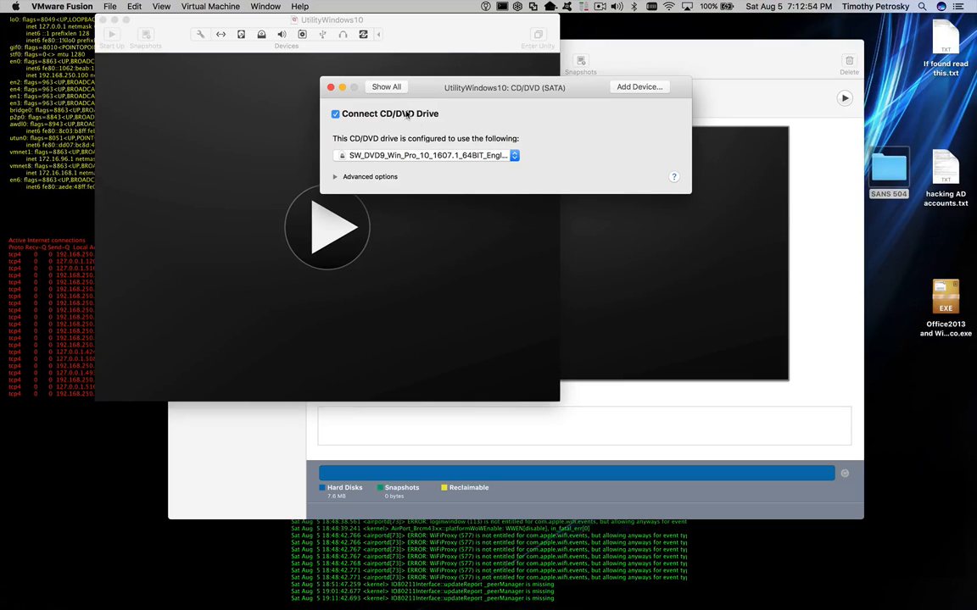
pyautogui.click(384, 87)
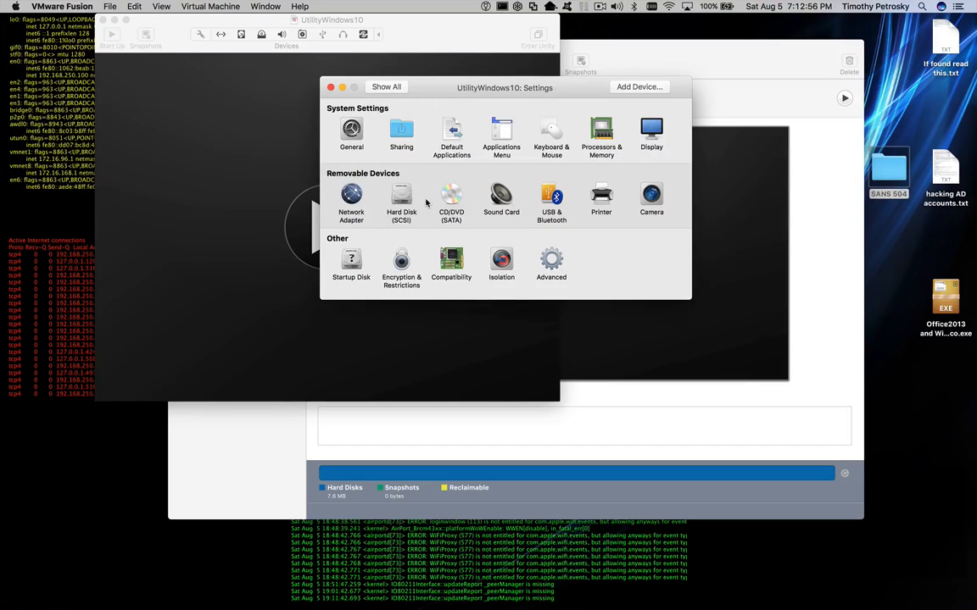
# - Review sound and printer settings and turn off Bluetooth device sharing with Windows
pyautogui.click(502, 199)
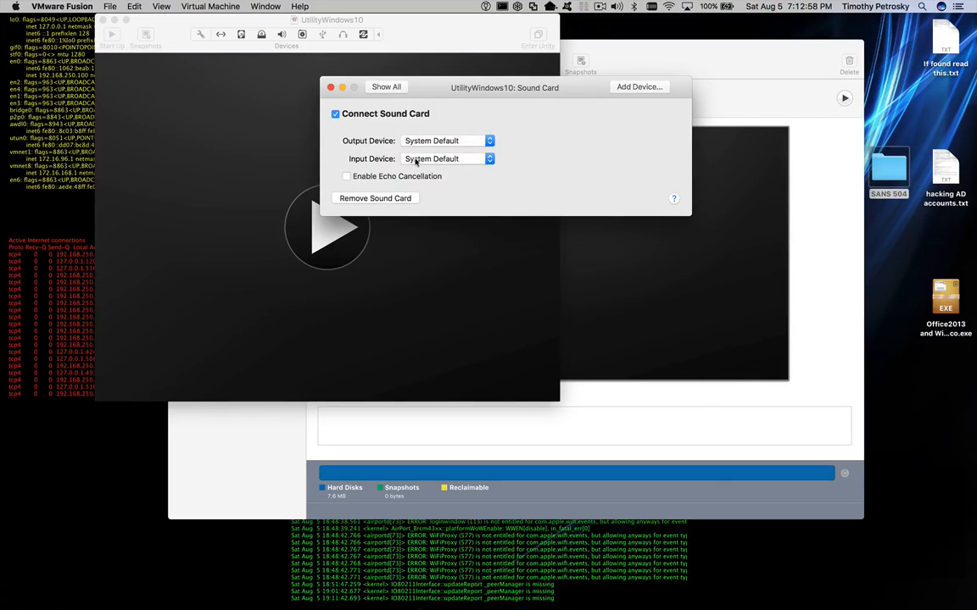
pyautogui.click(386, 87)
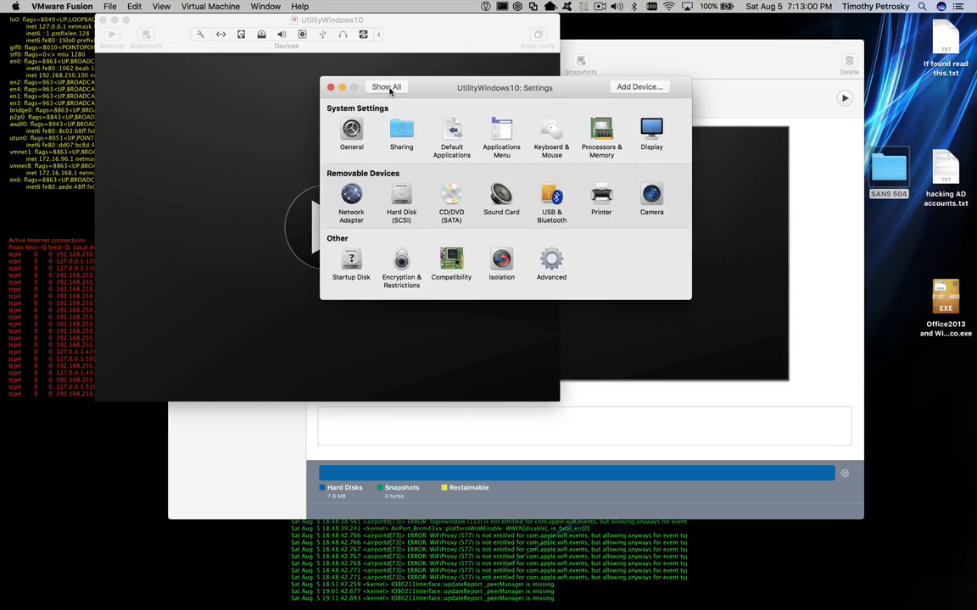
pyautogui.click(550, 200)
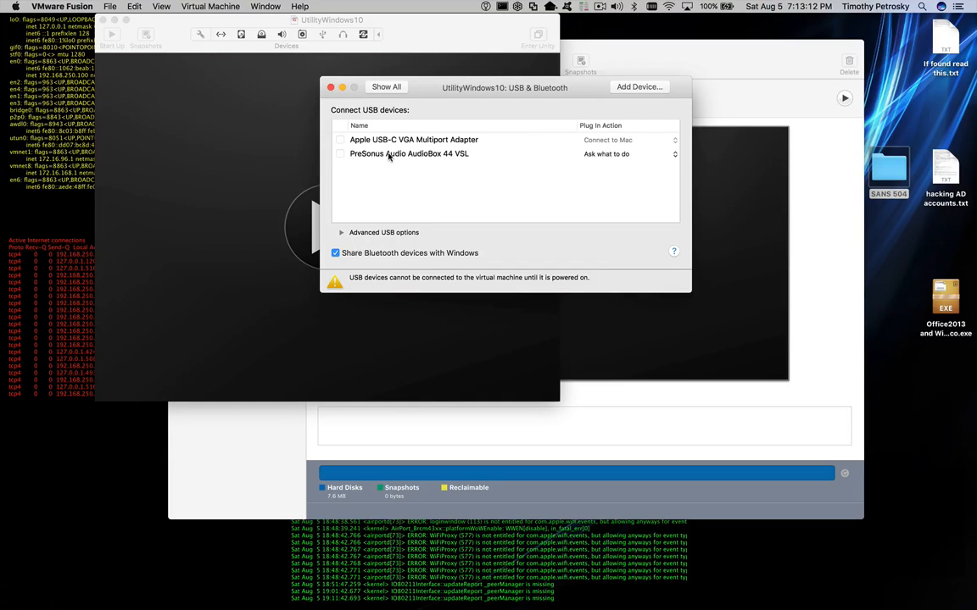
pyautogui.click(335, 254)
pyautogui.click(388, 87)
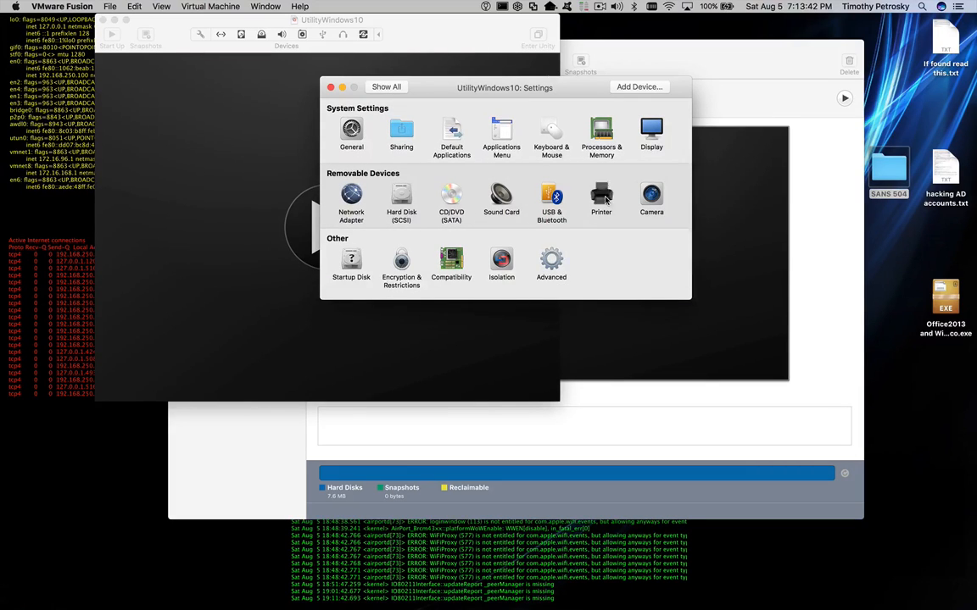
pyautogui.click(605, 201)
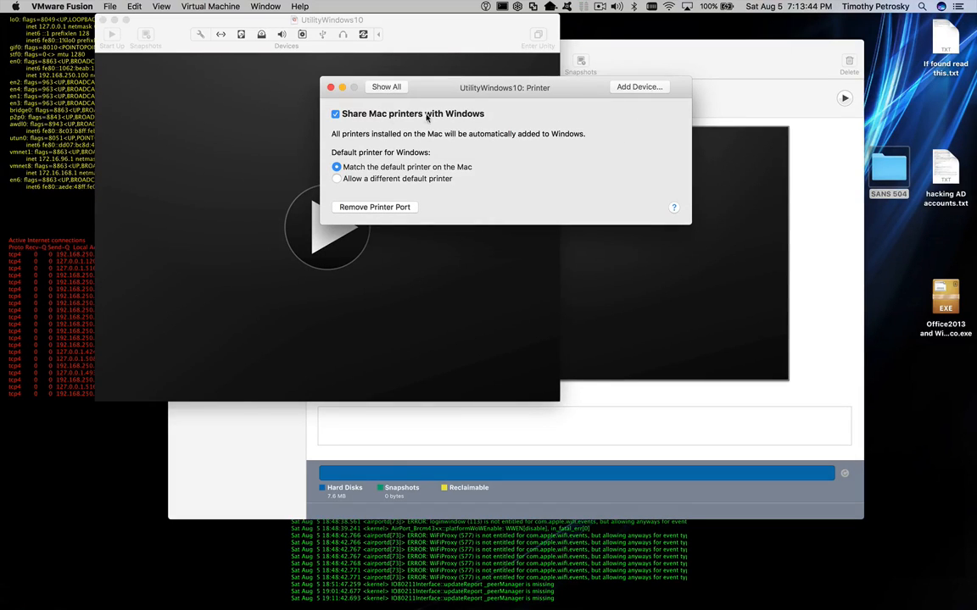
pyautogui.click(380, 87)
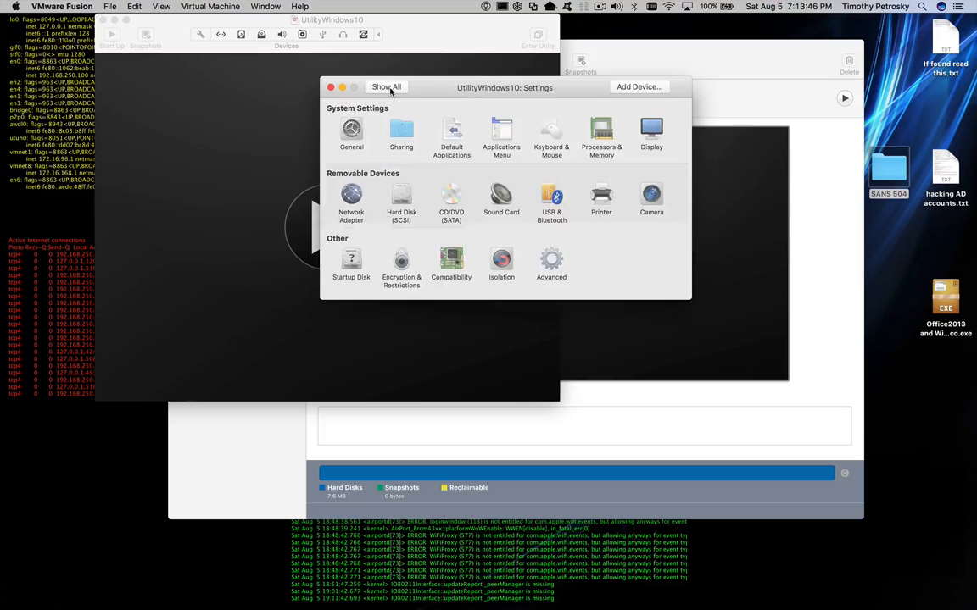
# - Remove the camera from UtilityWindows10 and bring up the Add Device hardware list
pyautogui.click(647, 201)
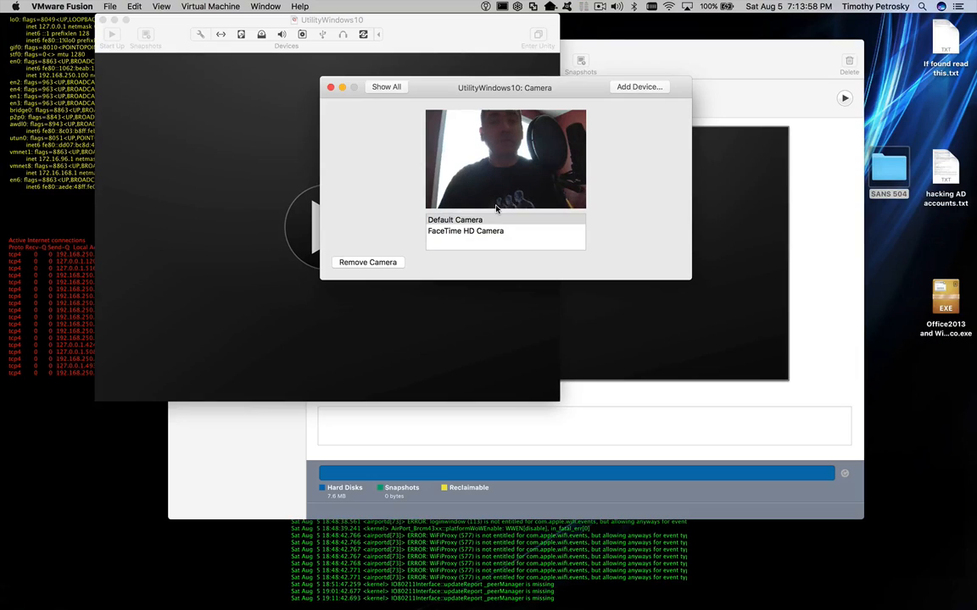
pyautogui.click(391, 264)
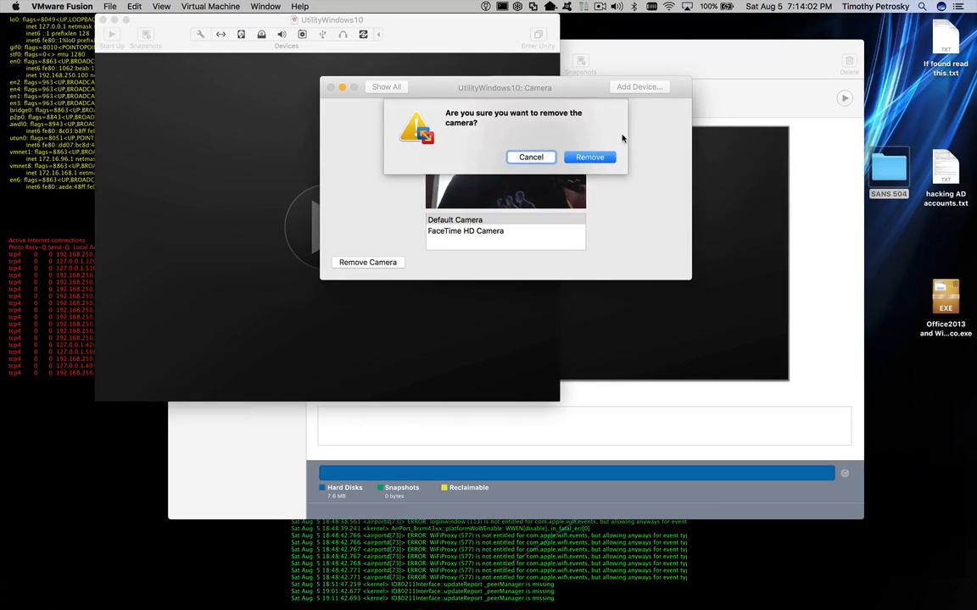
pyautogui.click(590, 158)
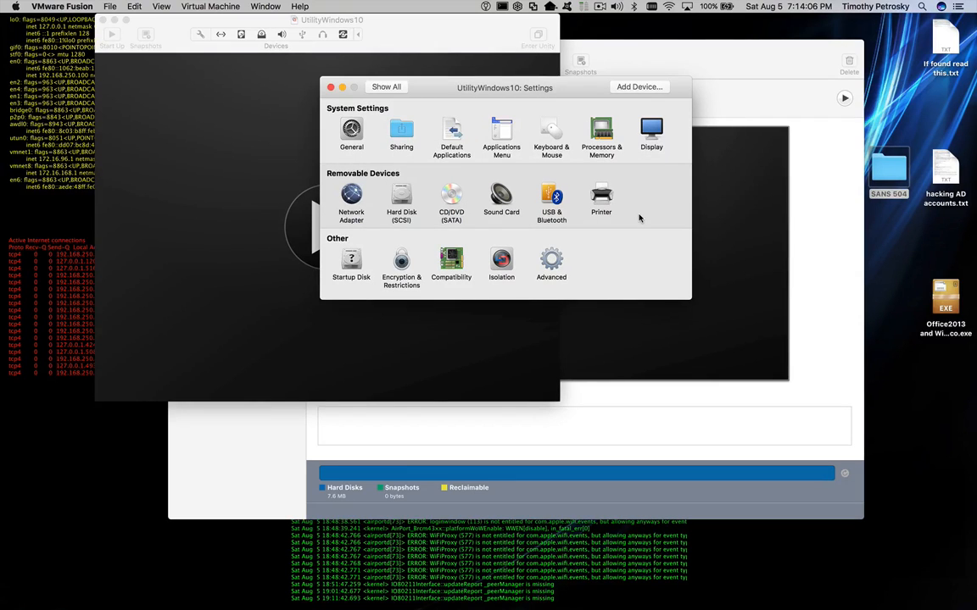
pyautogui.click(638, 87)
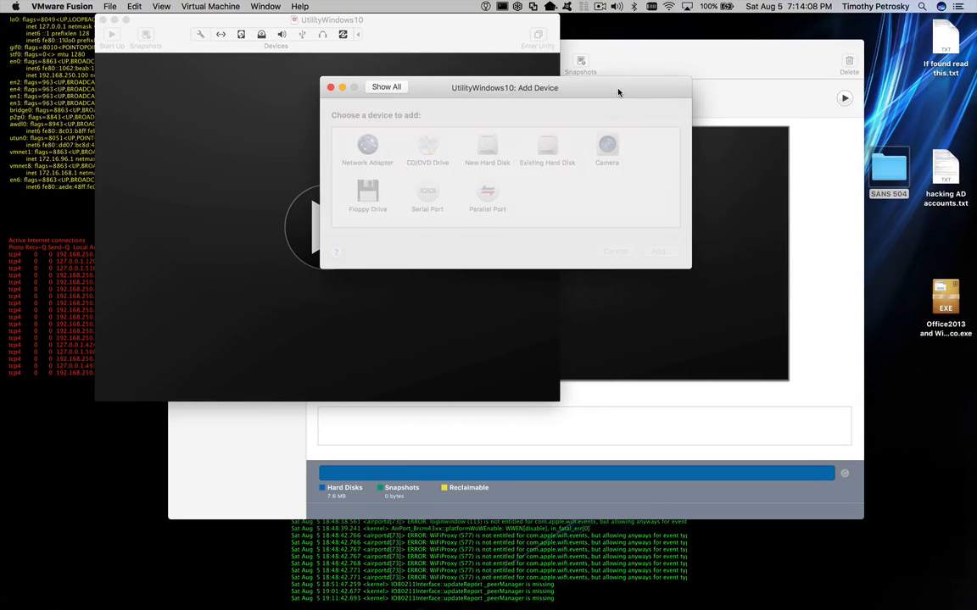
# - Set UtilityWindows10's startup disk to the CD/DVD drive and return to the settings overview
pyautogui.click(330, 88)
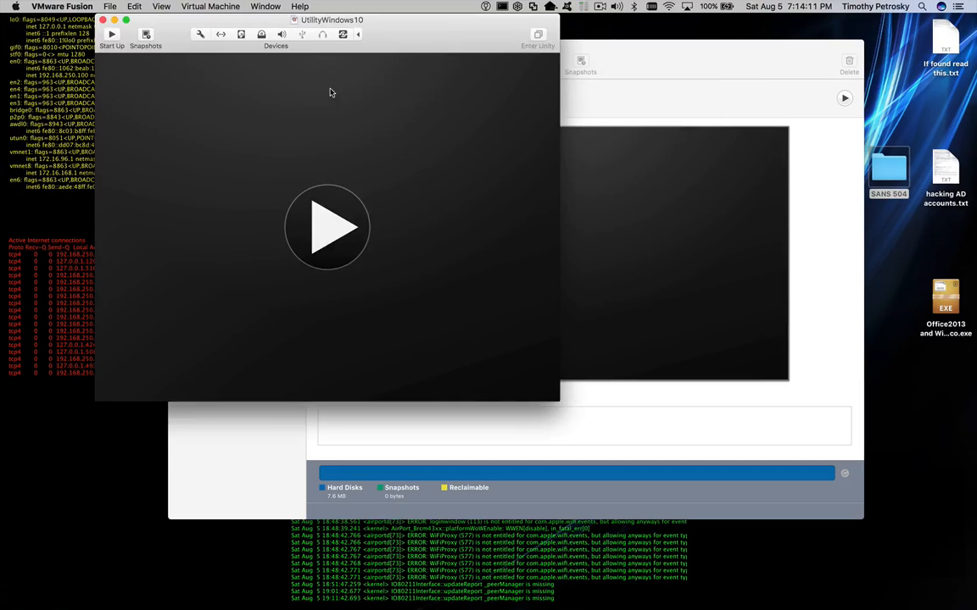
pyautogui.click(200, 35)
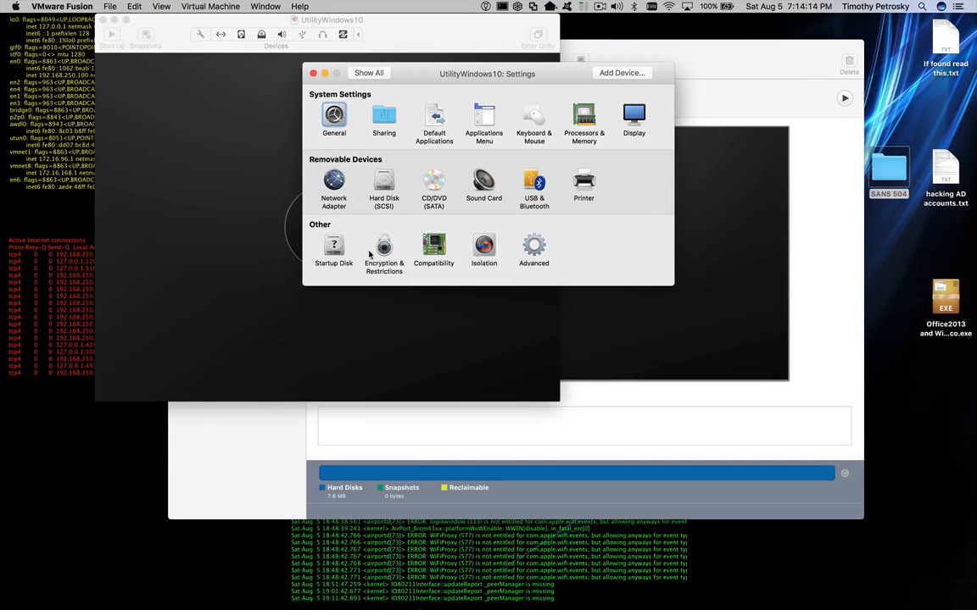
pyautogui.click(337, 252)
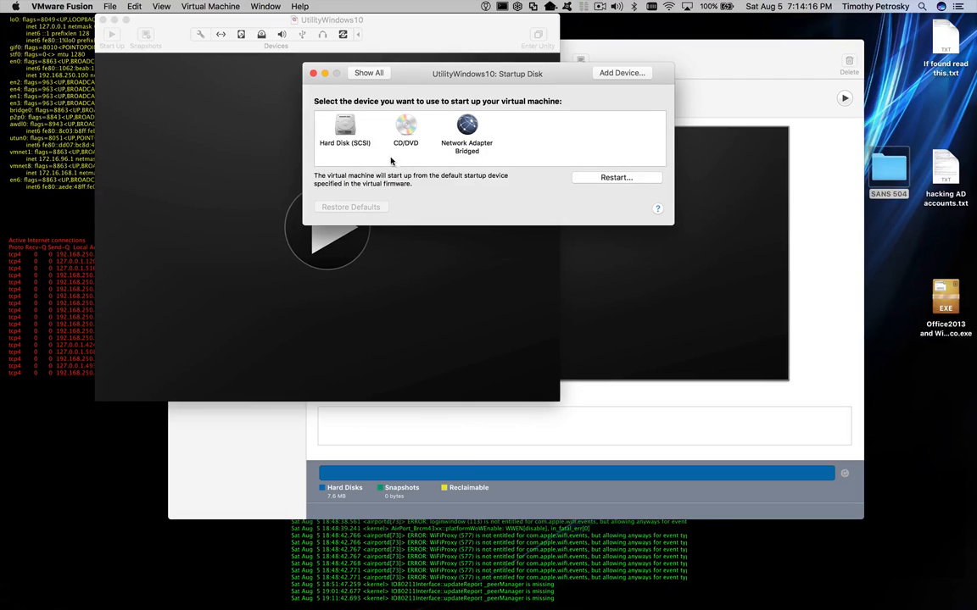
pyautogui.click(408, 129)
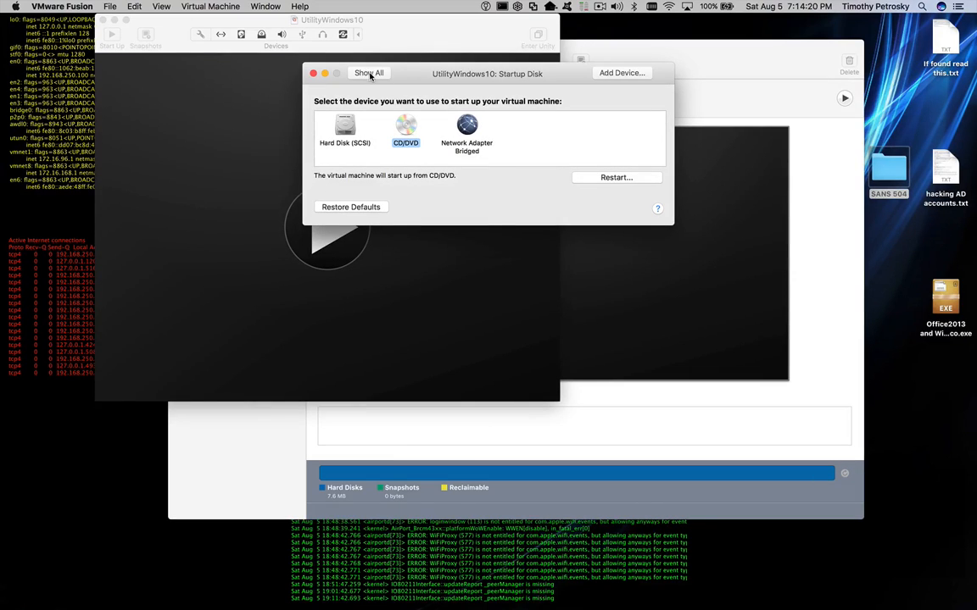
pyautogui.click(369, 74)
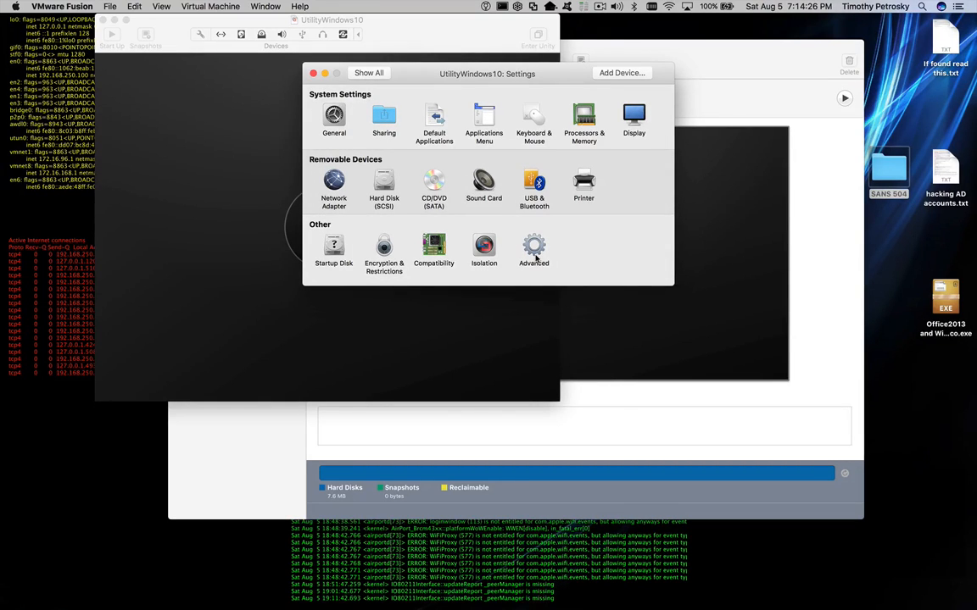
# - Close the settings and power on UtilityWindows10 so it boots the Windows 10 ISO
pyautogui.click(312, 74)
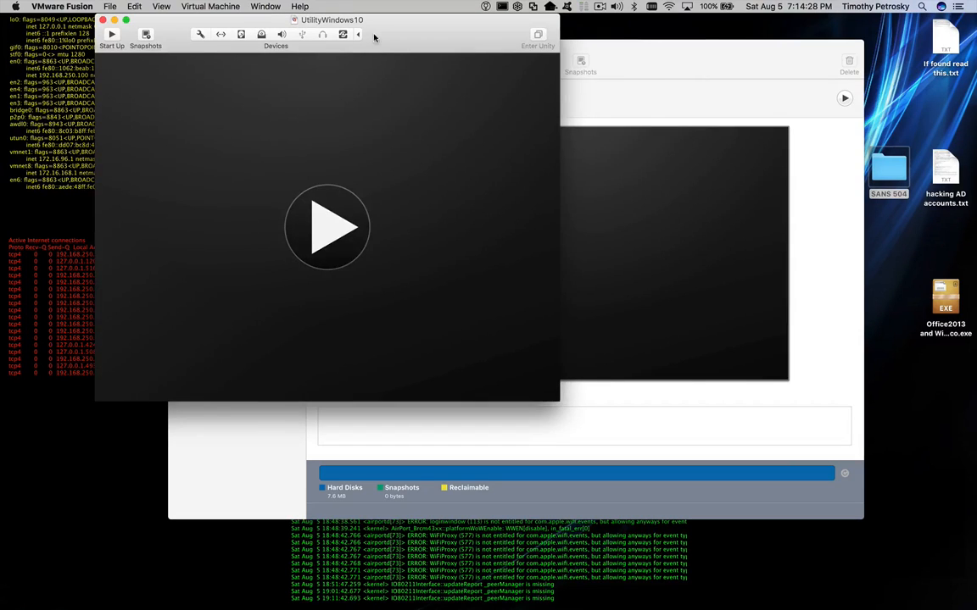
pyautogui.moveTo(374, 36); pyautogui.dragTo(566, 60)
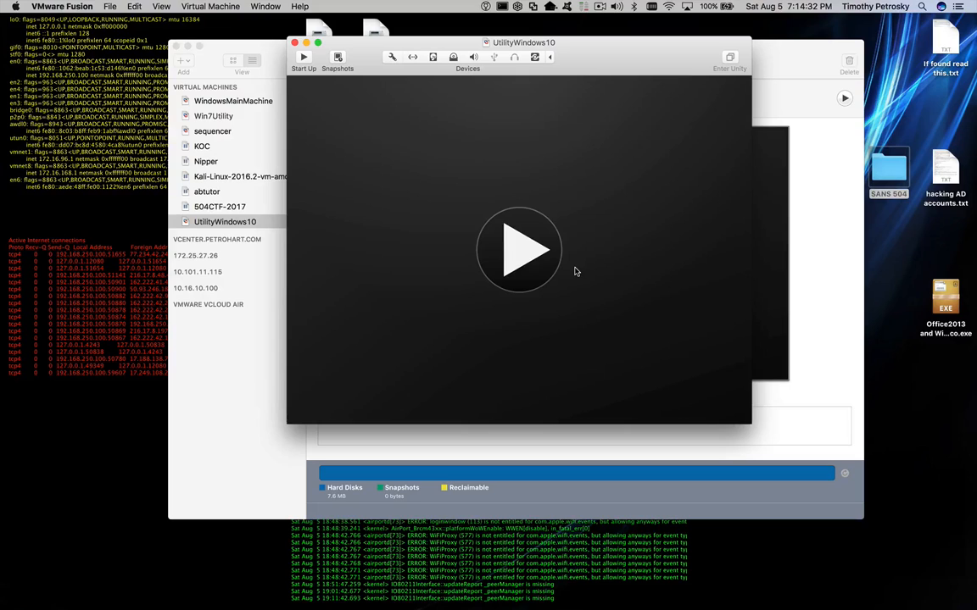
pyautogui.click(529, 249)
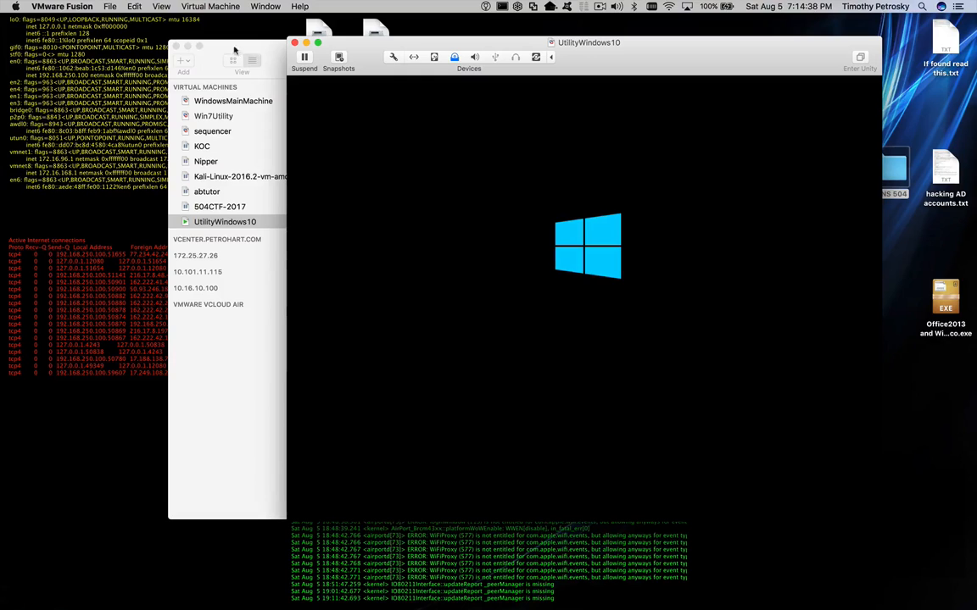
# - Close the virtual machine library and shift the VM console window slightly left
pyautogui.click(203, 47)
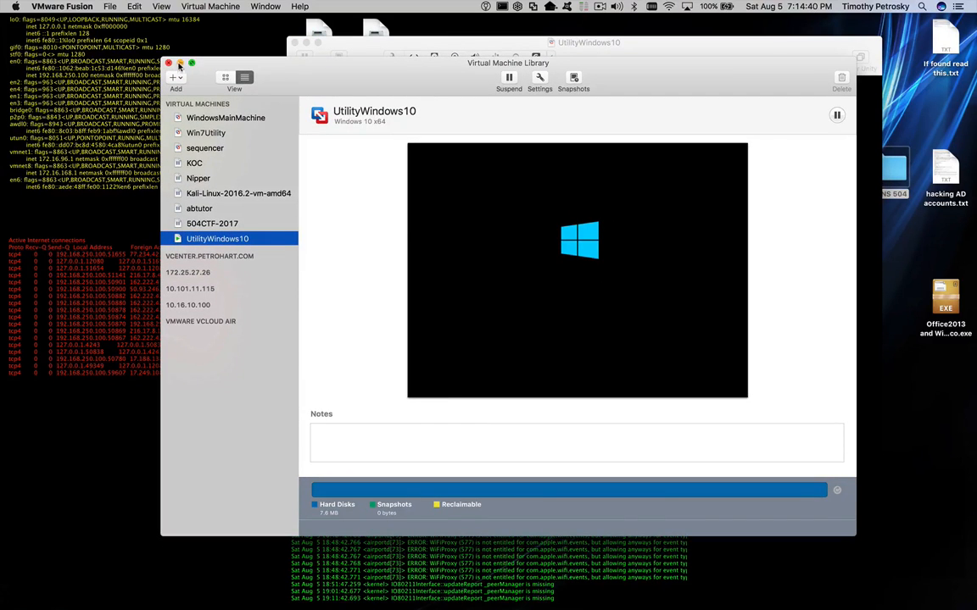
pyautogui.click(168, 60)
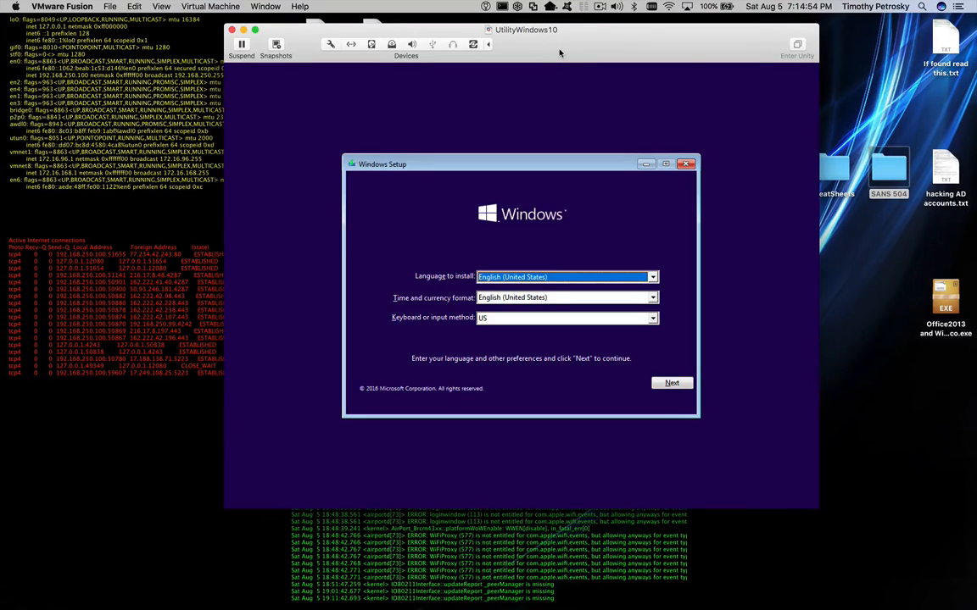
pyautogui.moveTo(560, 54); pyautogui.dragTo(540, 49)
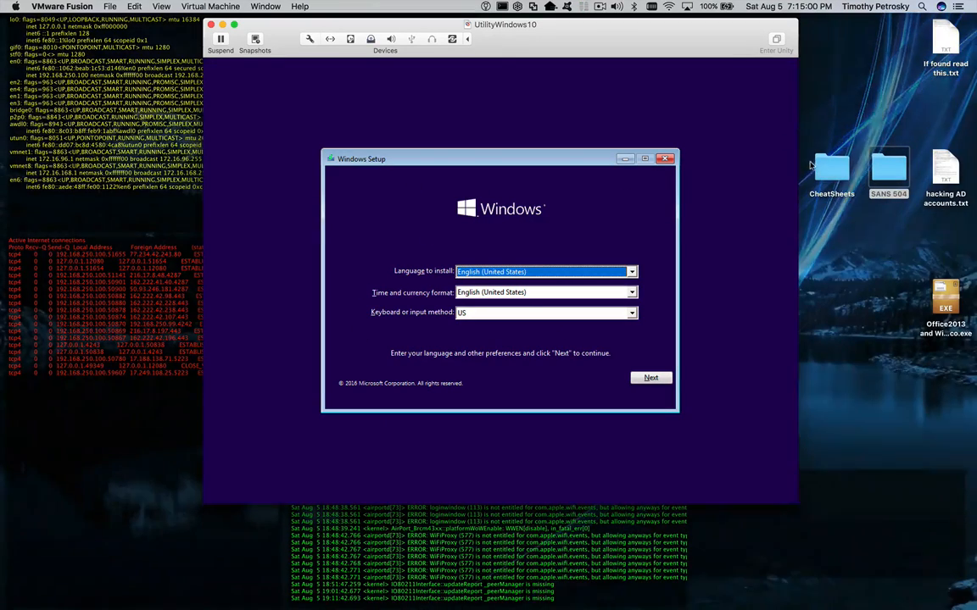
# - Open the Virtual Machines folder inside Documents in Finder, shown as a list
pyautogui.doubleClick(888, 170)
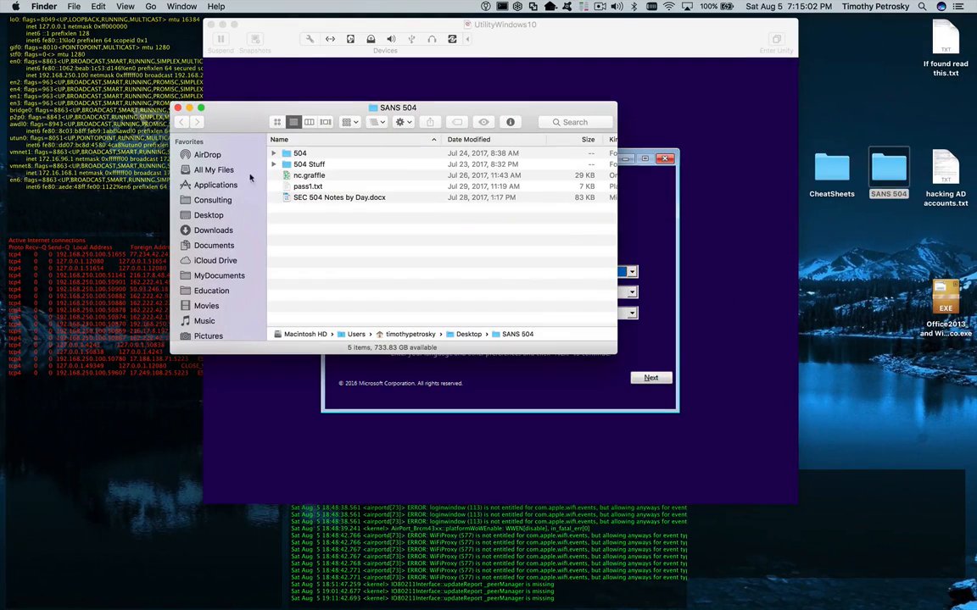
pyautogui.click(208, 245)
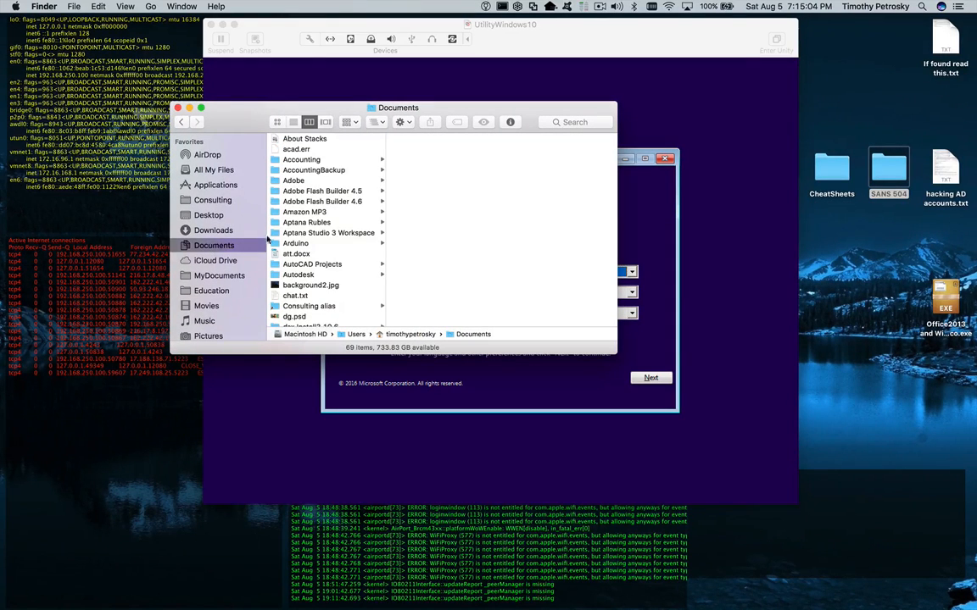
pyautogui.scroll(-10, 290, 233)
pyautogui.click(293, 280)
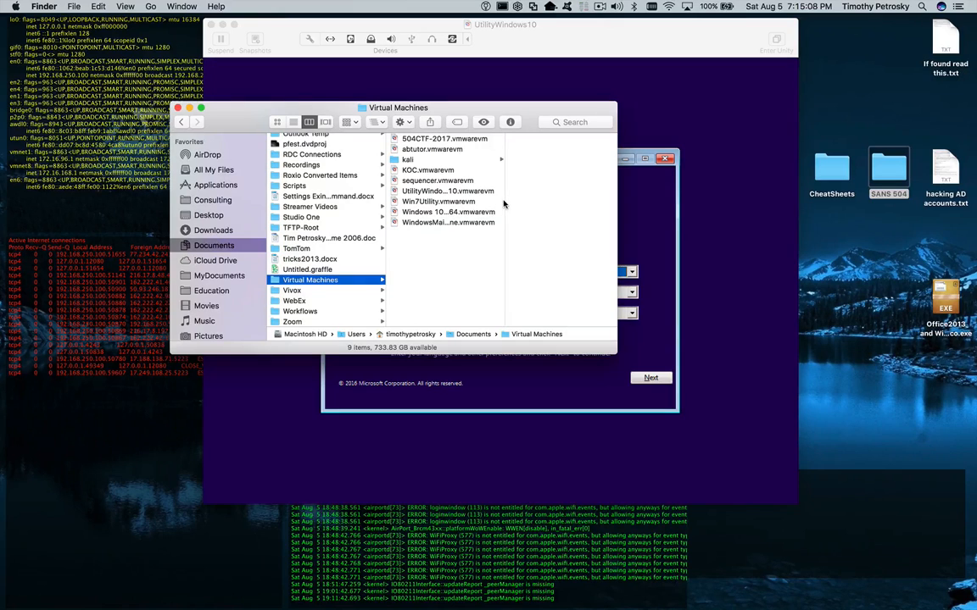
pyautogui.click(293, 122)
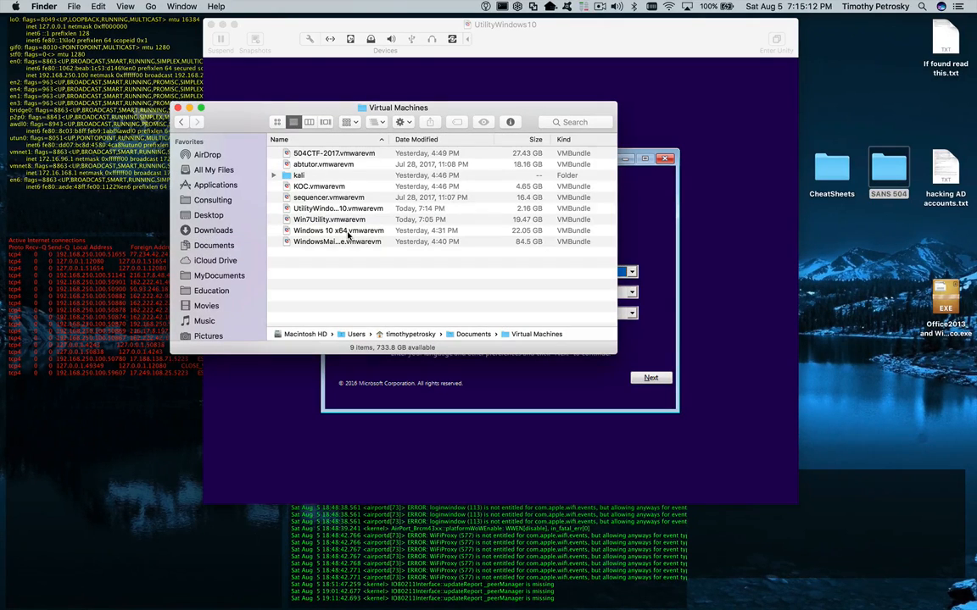
# - Widen the name column and show the package contents of UtilityWindows10.vmwarevm
pyautogui.click(333, 210)
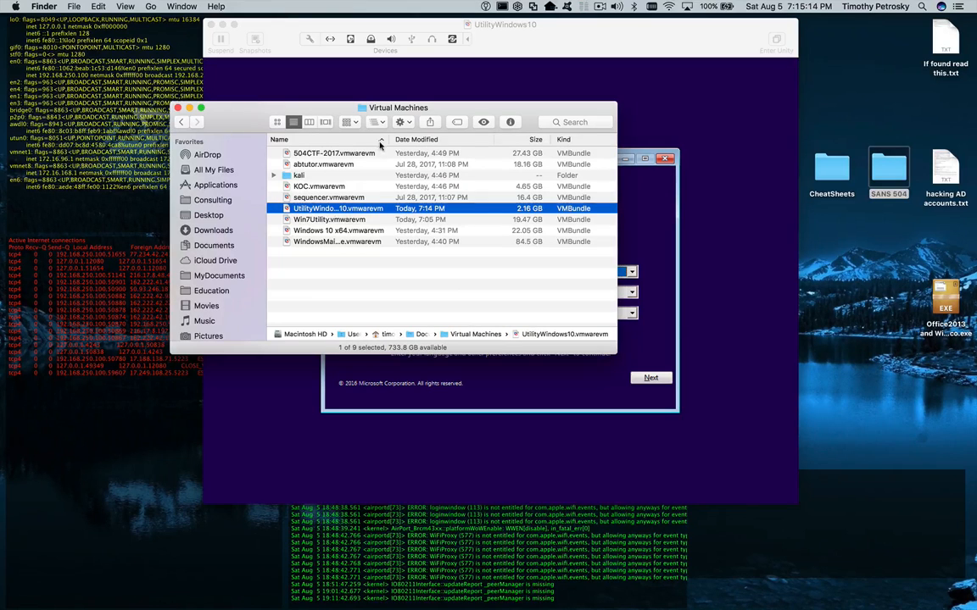
pyautogui.moveTo(391, 140); pyautogui.dragTo(437, 141)
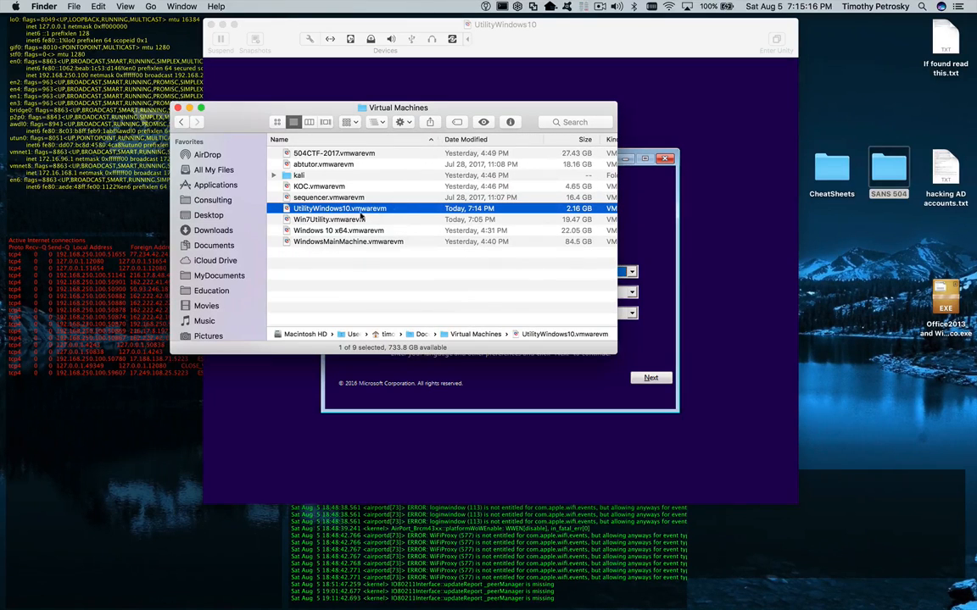
pyautogui.rightClick(332, 209)
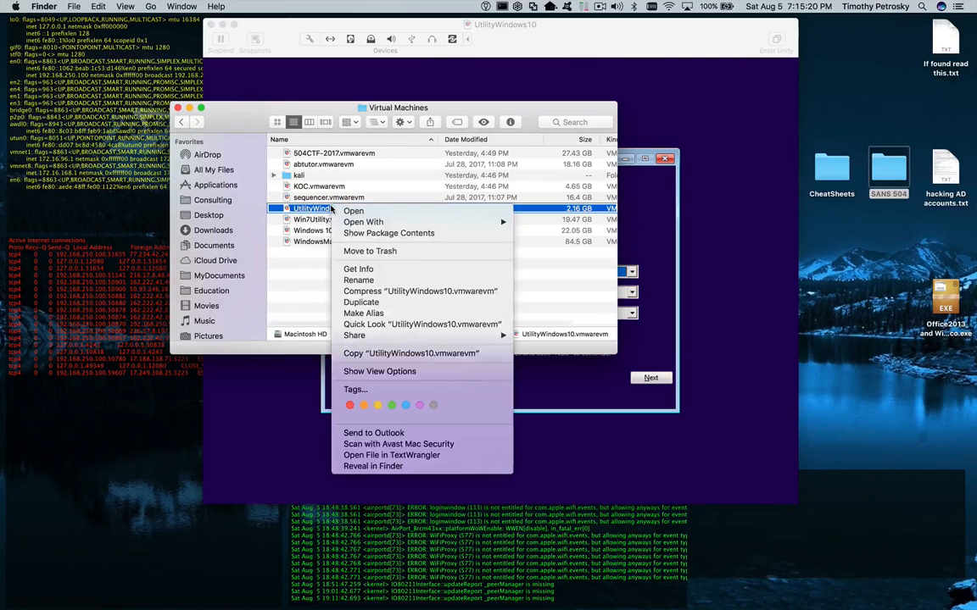
pyautogui.click(348, 234)
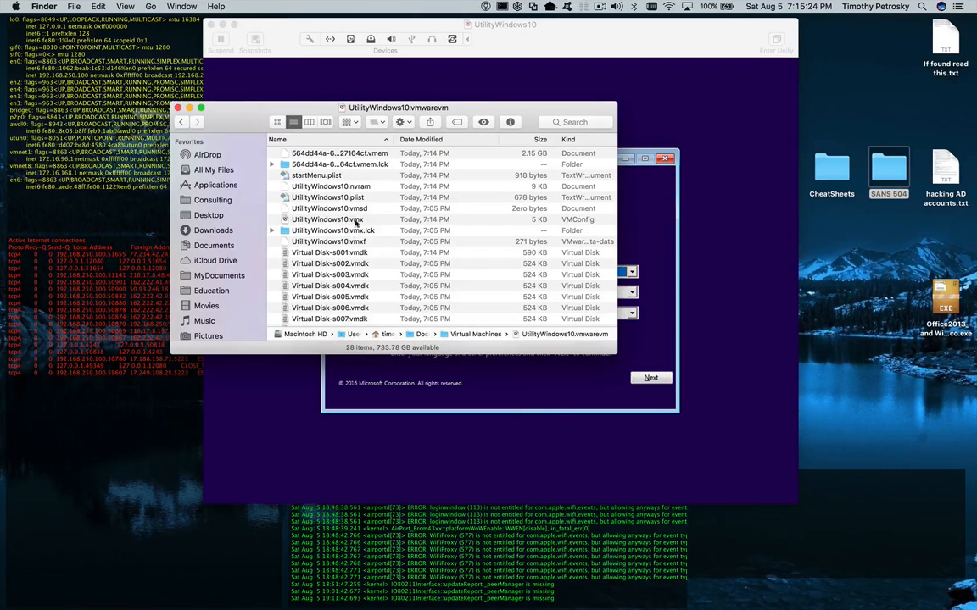
# - Sort the 28 package files by size, then by name, browse them, and select UtilityWindows10.vmx
pyautogui.click(531, 141)
pyautogui.click(333, 138)
pyautogui.scroll(-6, 365, 266)
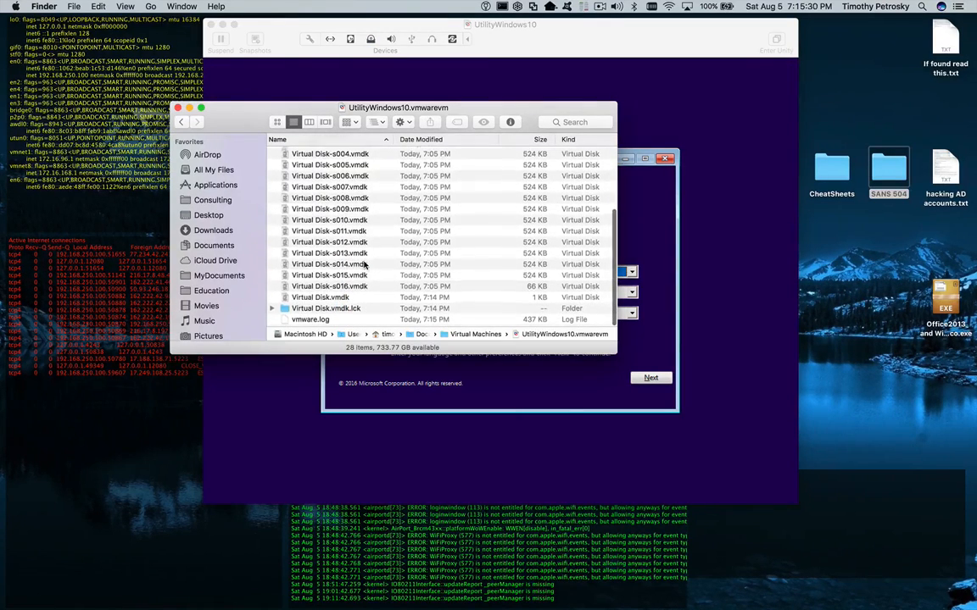
pyautogui.scroll(3, 365, 265)
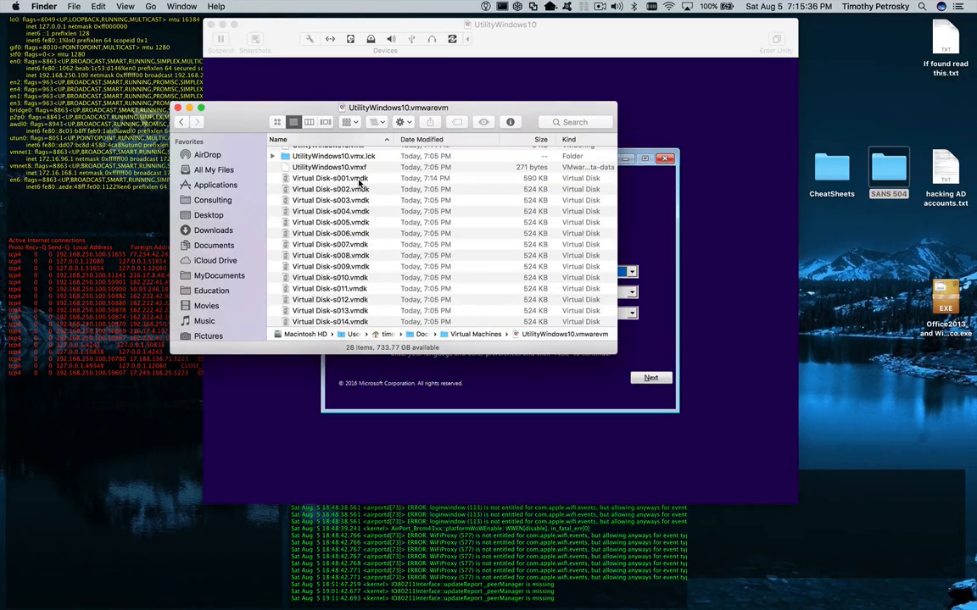
pyautogui.scroll(-3, 509, 246)
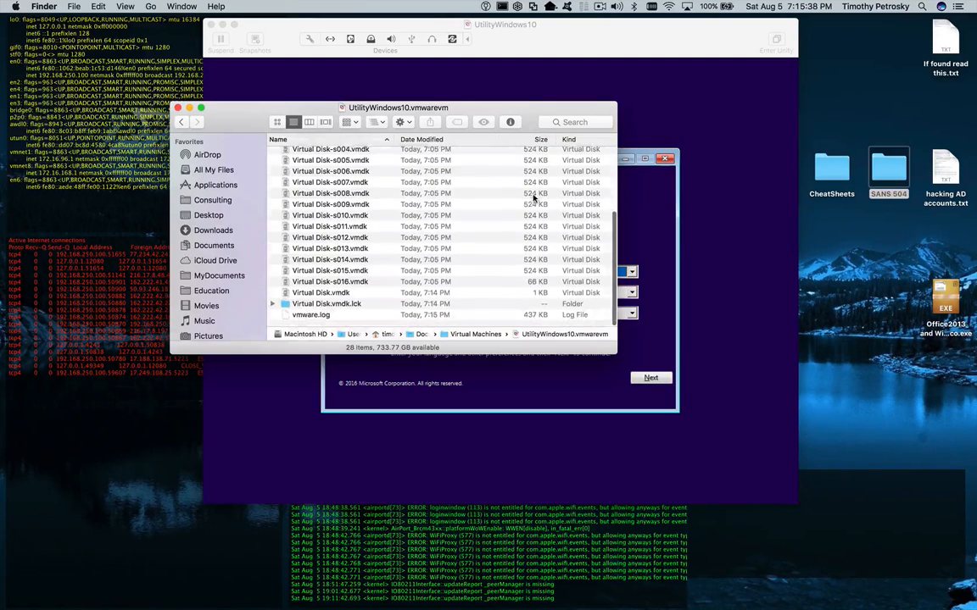
pyautogui.scroll(5, 497, 174)
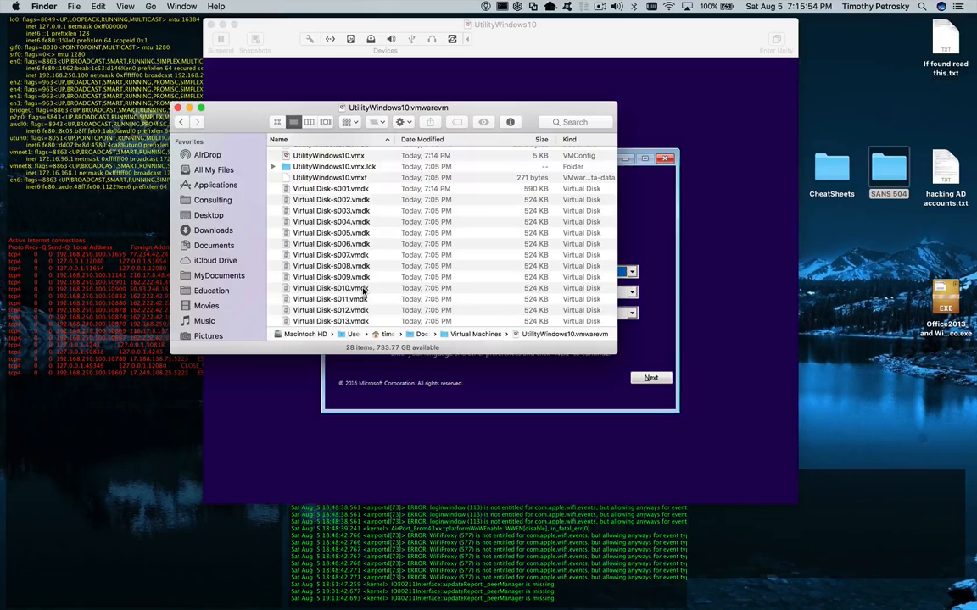
pyautogui.scroll(-5, 364, 291)
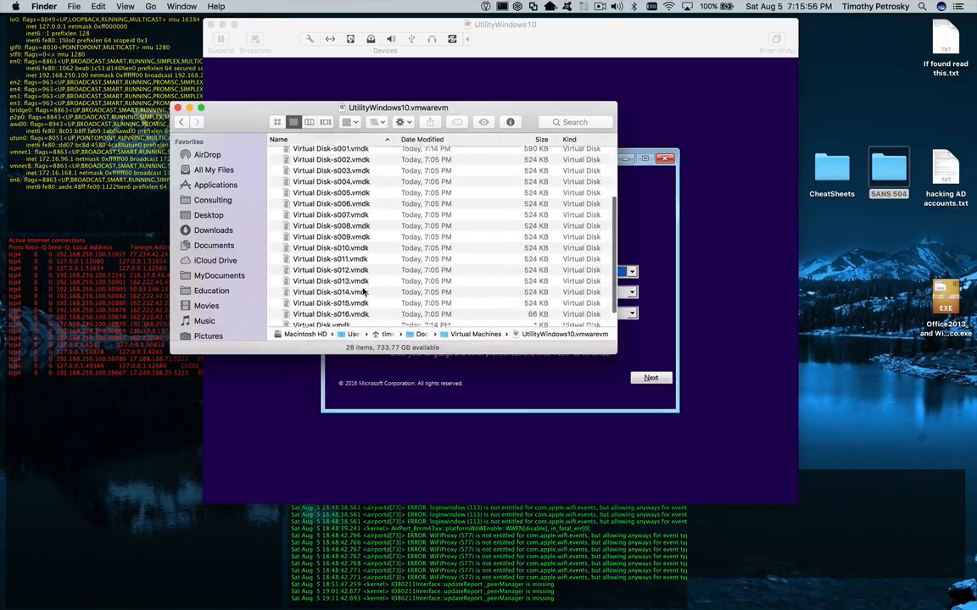
pyautogui.scroll(3, 364, 291)
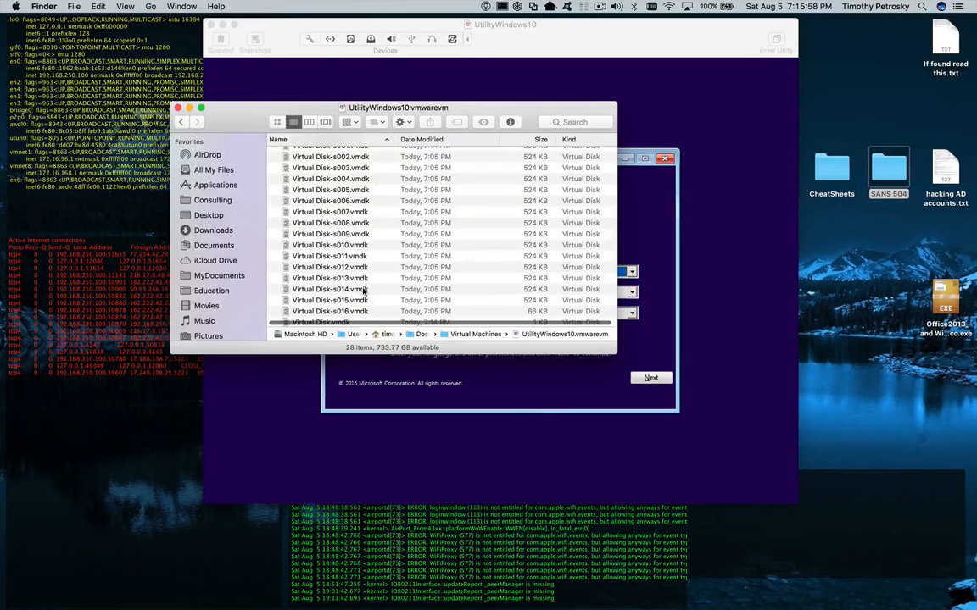
pyautogui.scroll(3, 365, 263)
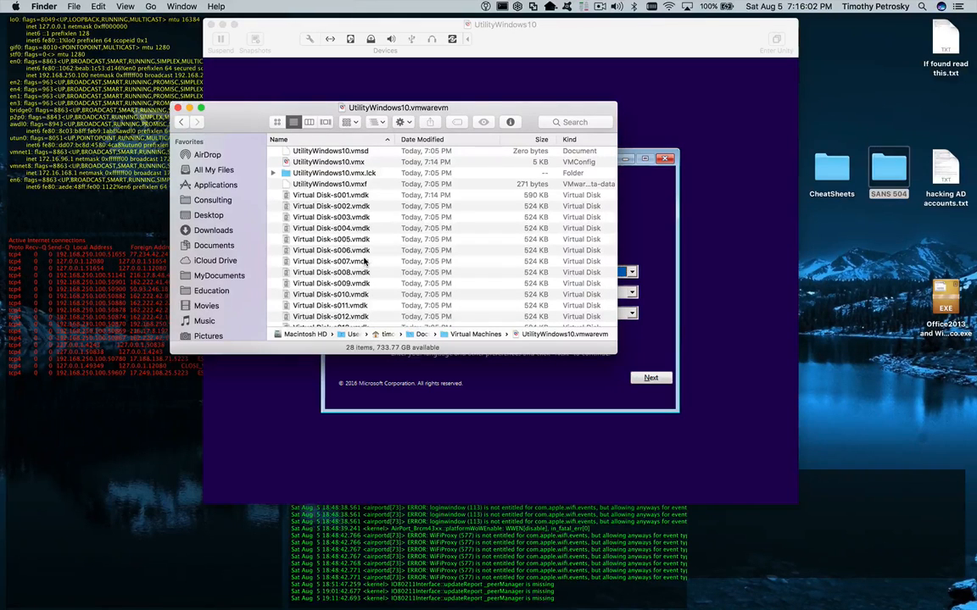
pyautogui.scroll(-4, 307, 188)
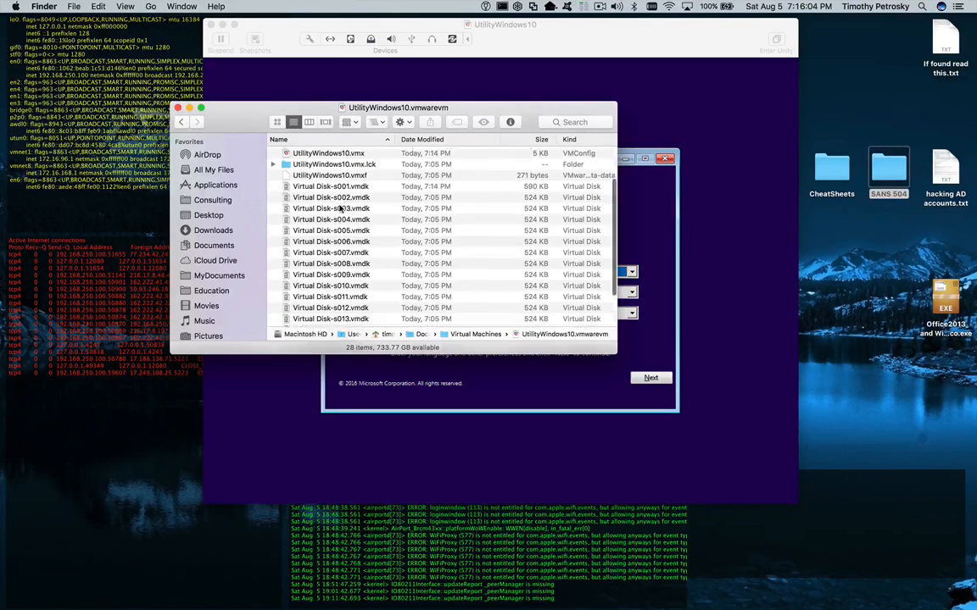
pyautogui.scroll(-2, 340, 268)
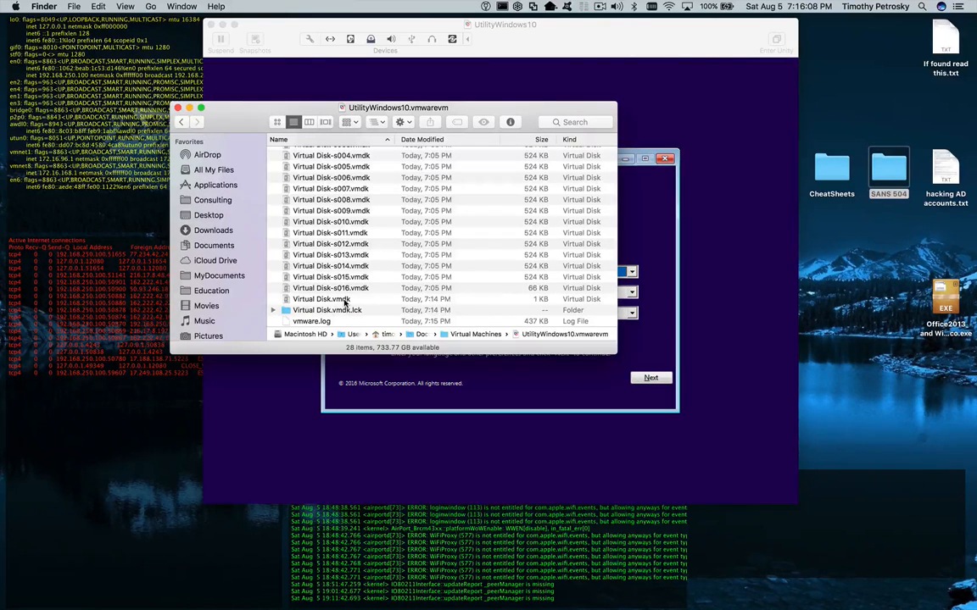
pyautogui.scroll(10, 345, 302)
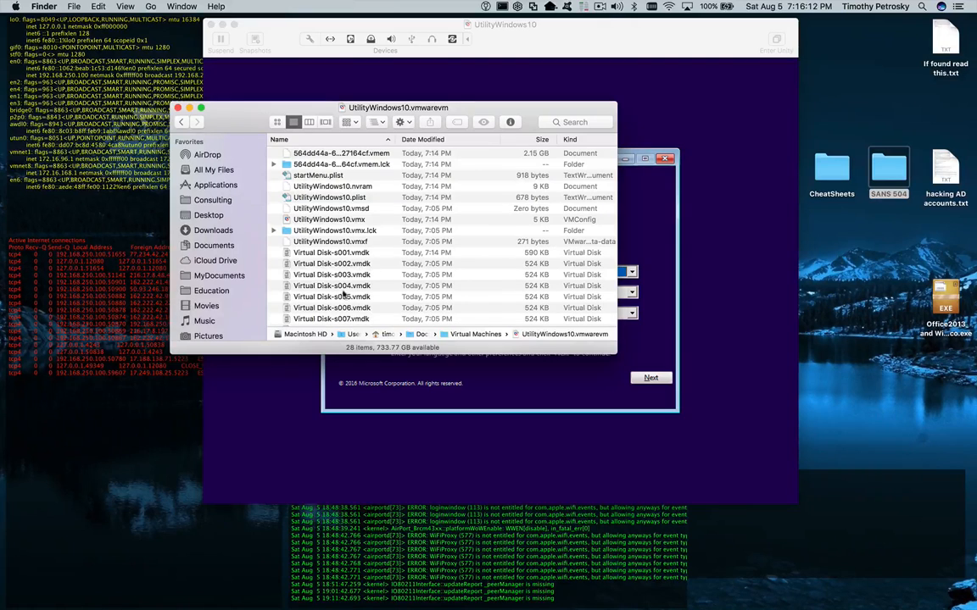
pyautogui.click(331, 220)
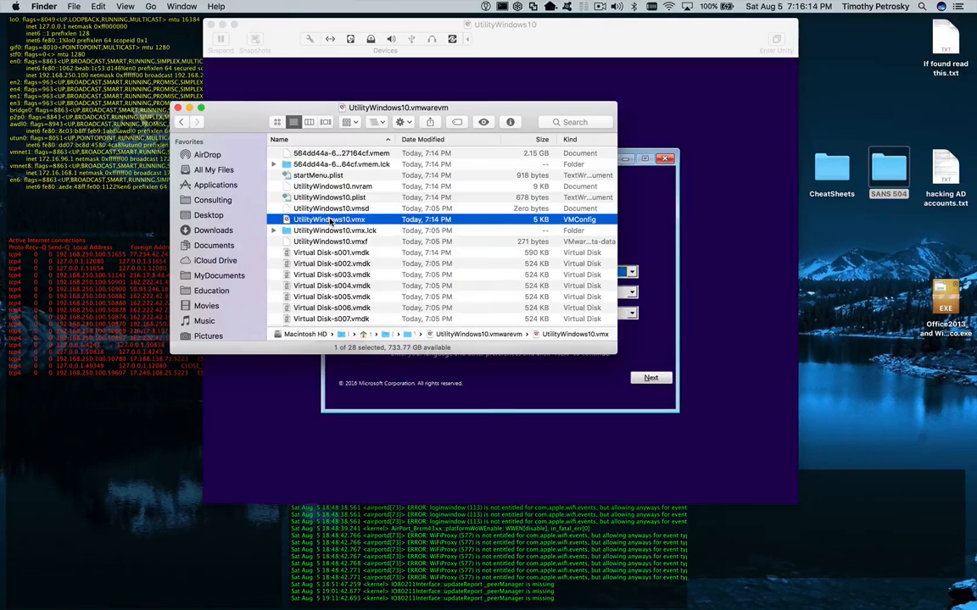
pyautogui.rightClick(331, 221)
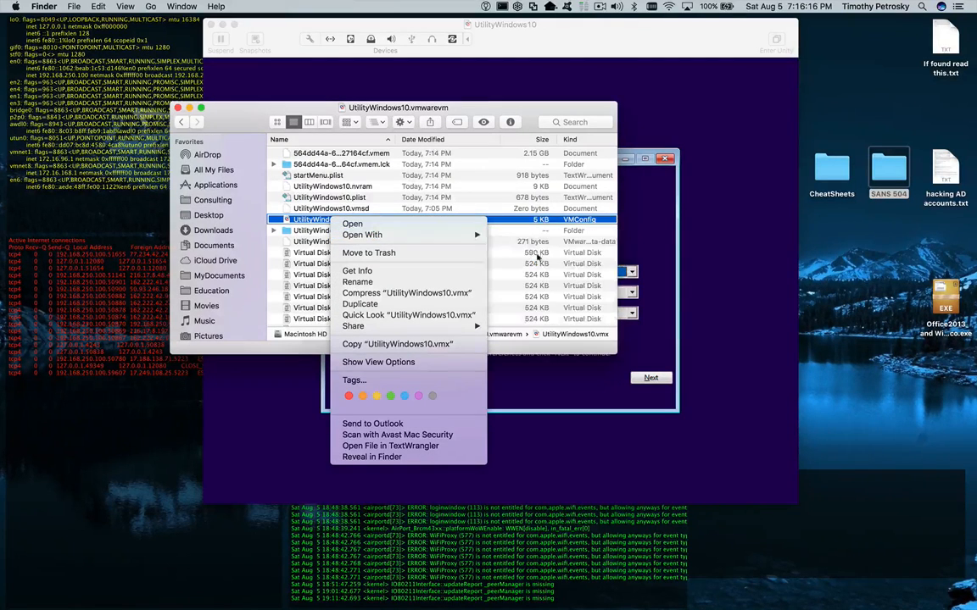
# - Open UtilityWindows10.vmx in TextEdit and highlight its displayName line
pyautogui.moveTo(475, 235)
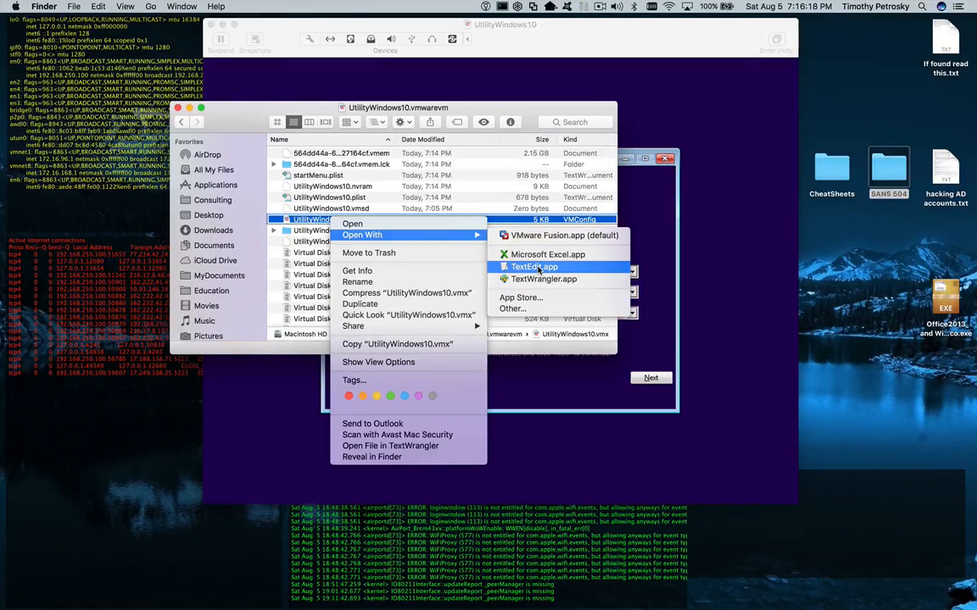
pyautogui.click(534, 267)
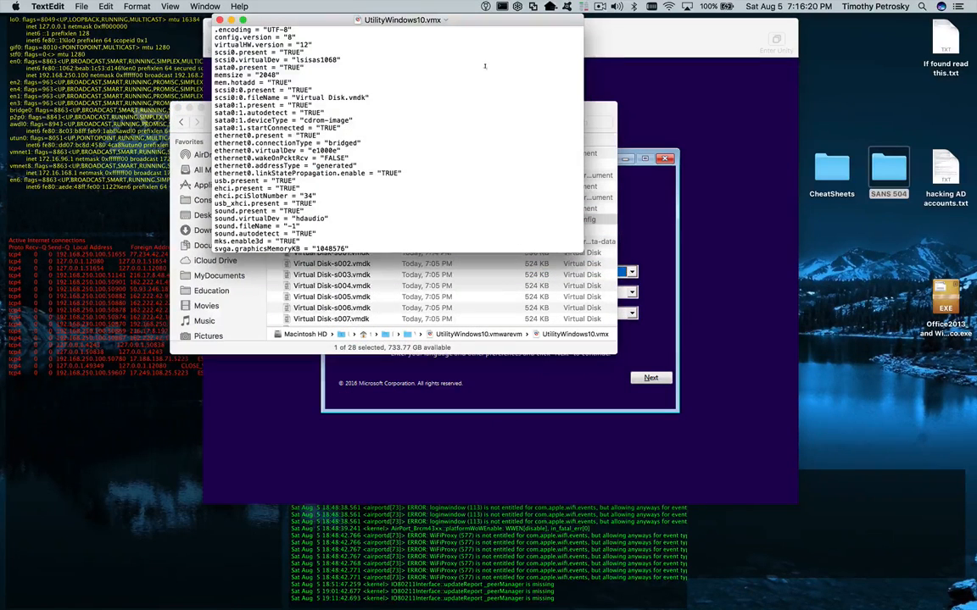
pyautogui.scroll(-5, 452, 86)
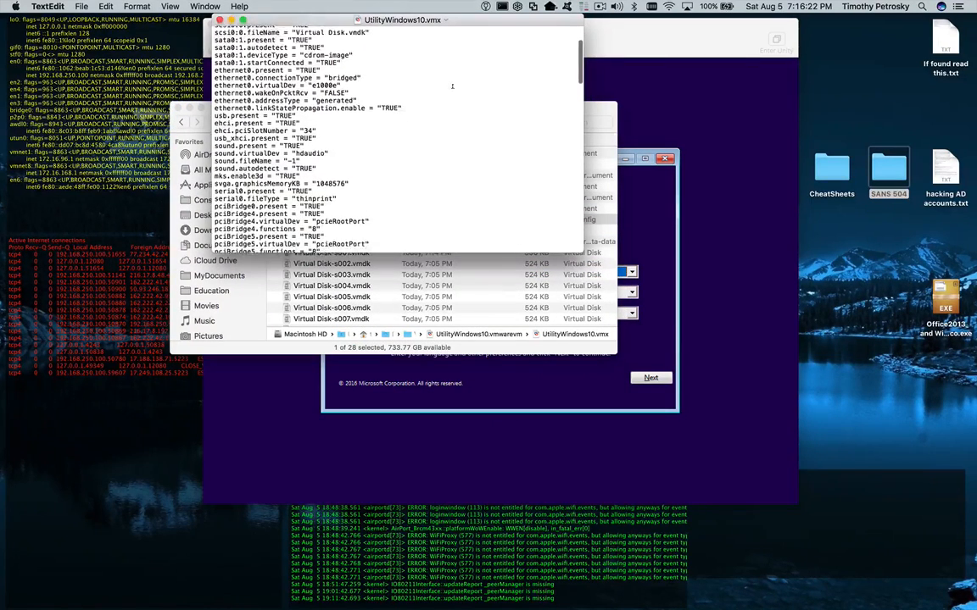
pyautogui.scroll(-8, 452, 87)
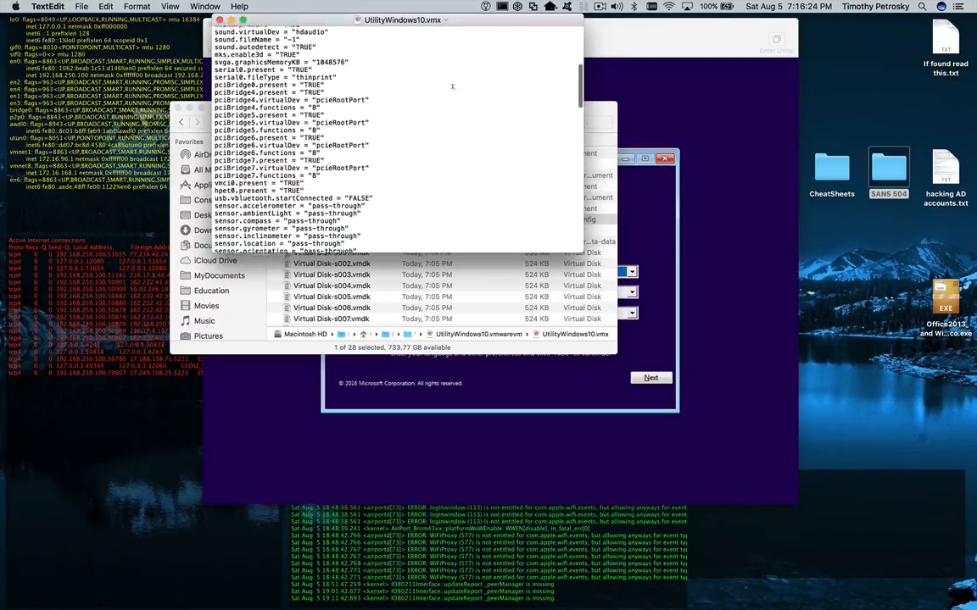
pyautogui.scroll(-8, 452, 87)
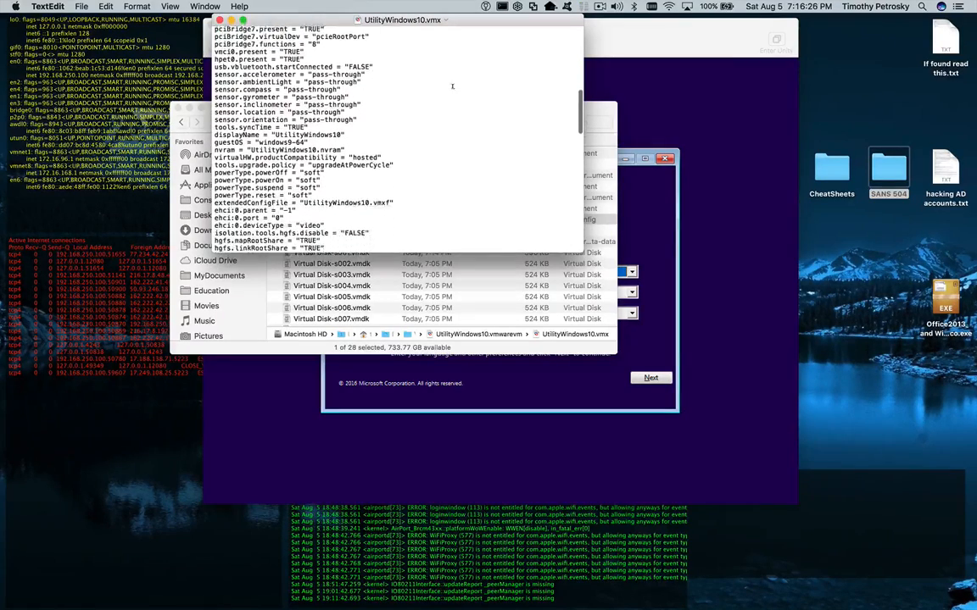
pyautogui.scroll(-2, 452, 87)
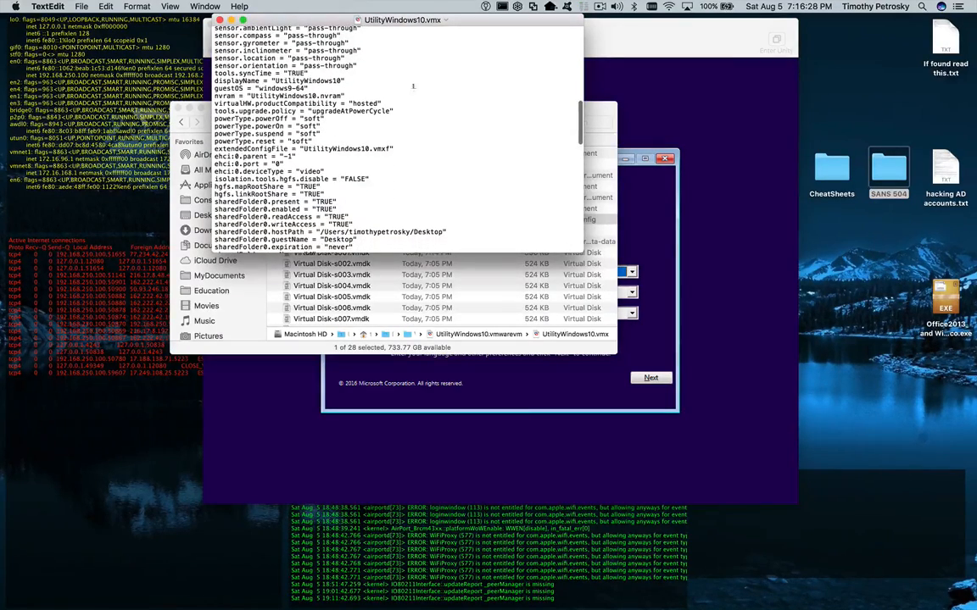
pyautogui.moveTo(280, 81); pyautogui.dragTo(273, 80)
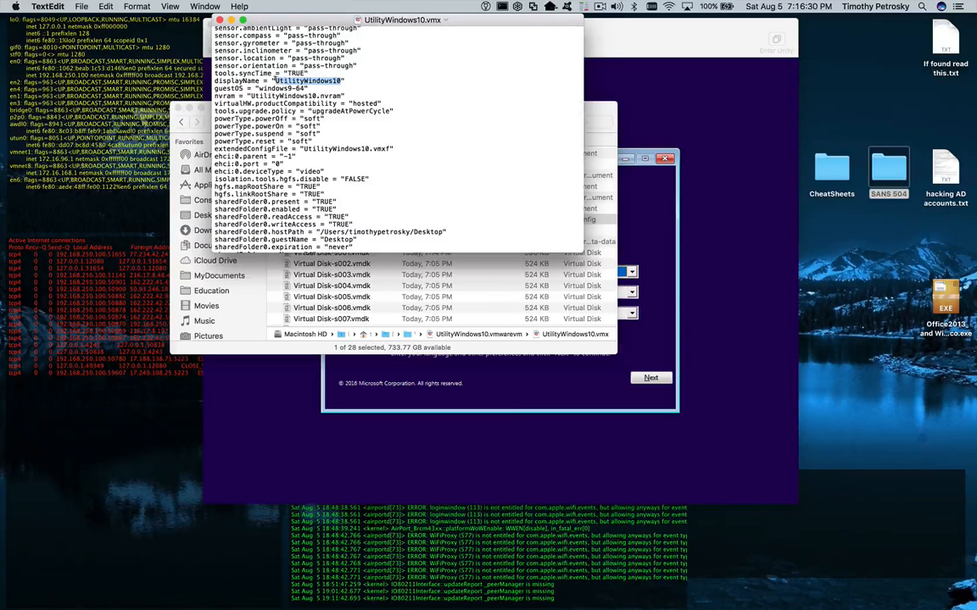
pyautogui.scroll(-5, 421, 99)
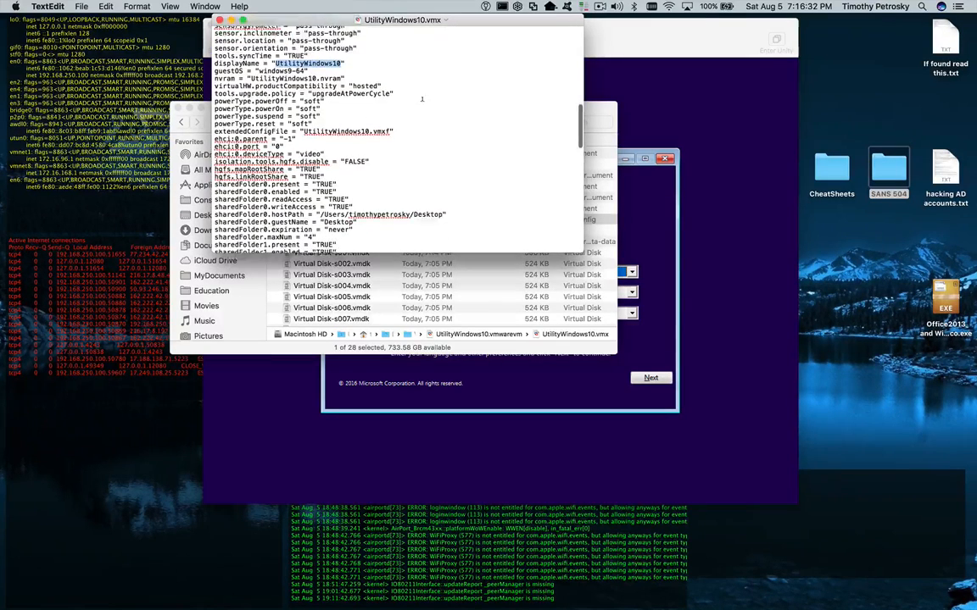
# - Highlight the sharedFolder settings for Desktop, Documents and Downloads, then close the file
pyautogui.moveTo(336, 126); pyautogui.dragTo(268, 126)
pyautogui.scroll(-3, 268, 127)
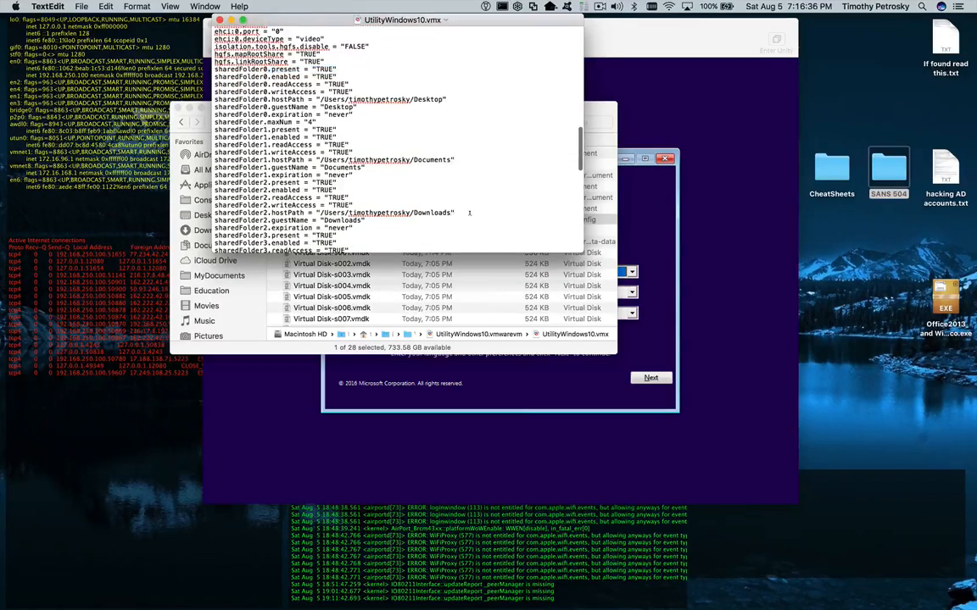
pyautogui.moveTo(454, 213); pyautogui.dragTo(319, 100)
pyautogui.scroll(-10, 398, 136)
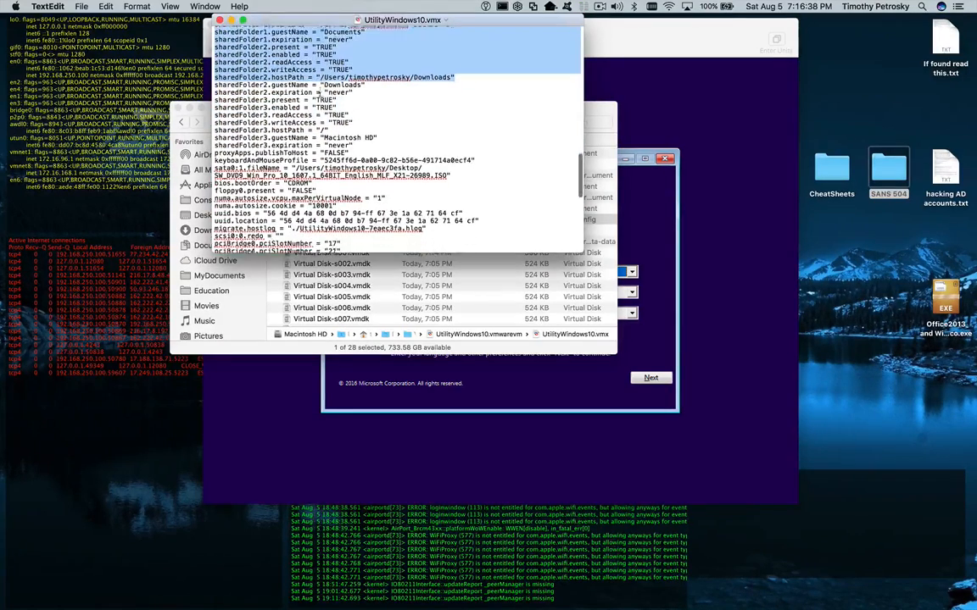
pyautogui.scroll(-3, 398, 136)
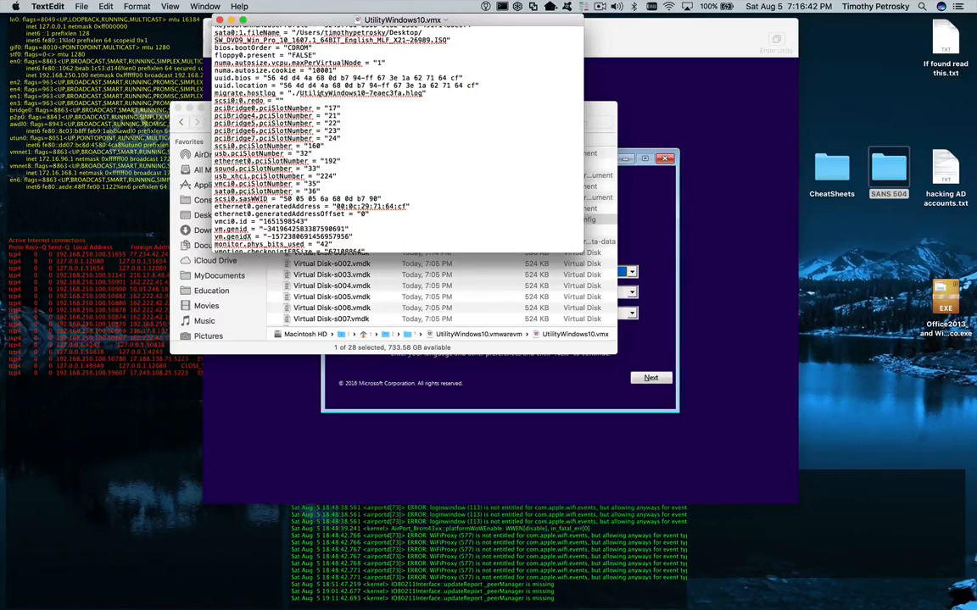
pyautogui.scroll(-7, 373, 135)
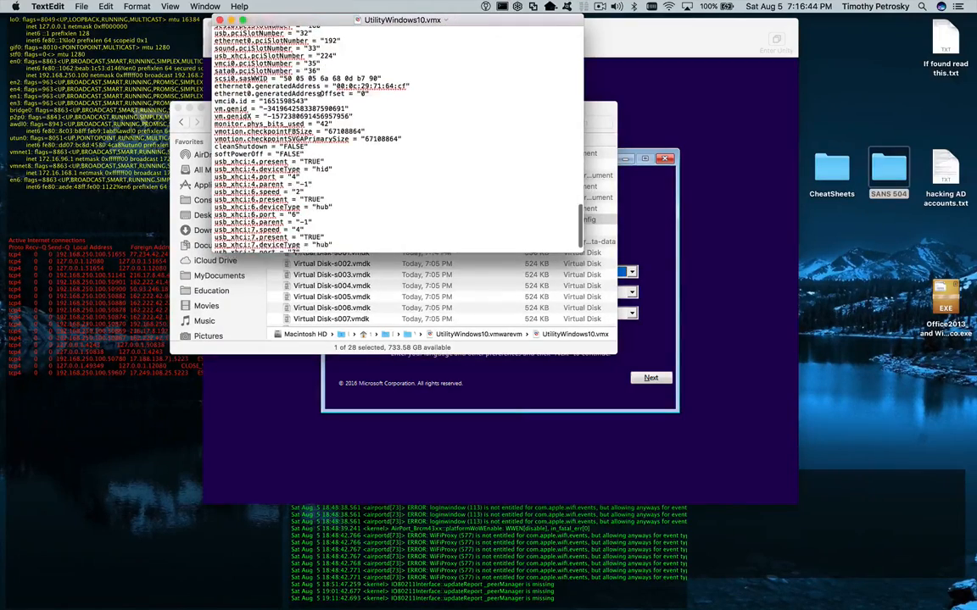
pyautogui.scroll(20, 399, 136)
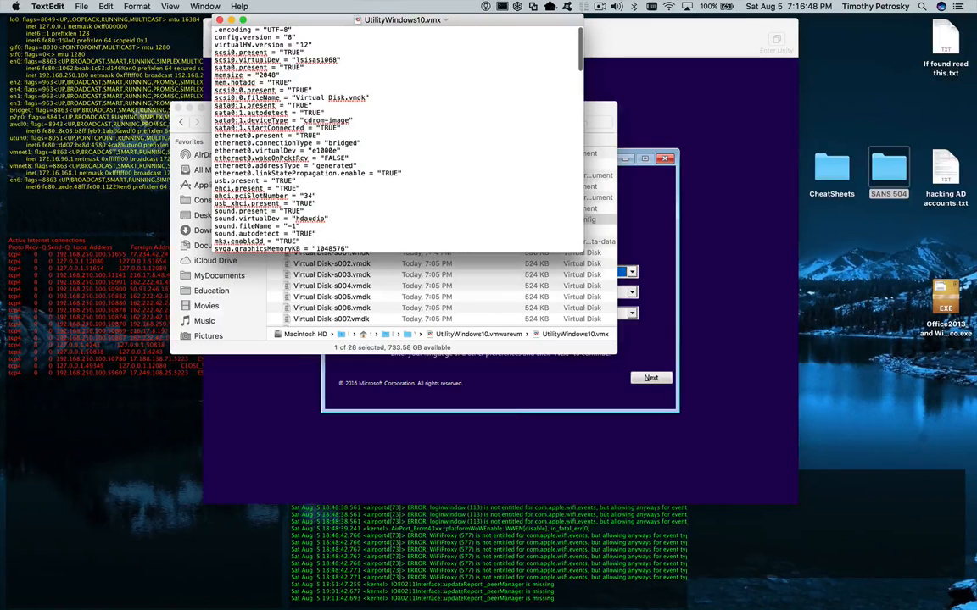
pyautogui.click(219, 19)
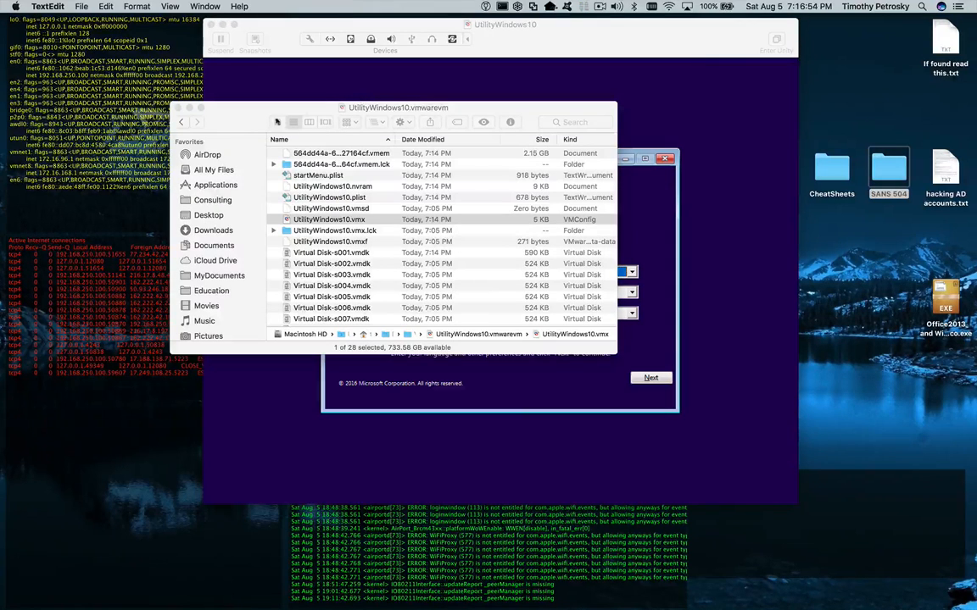
# - Close the Finder window and start Windows Setup with Next and Install now
pyautogui.click(229, 123)
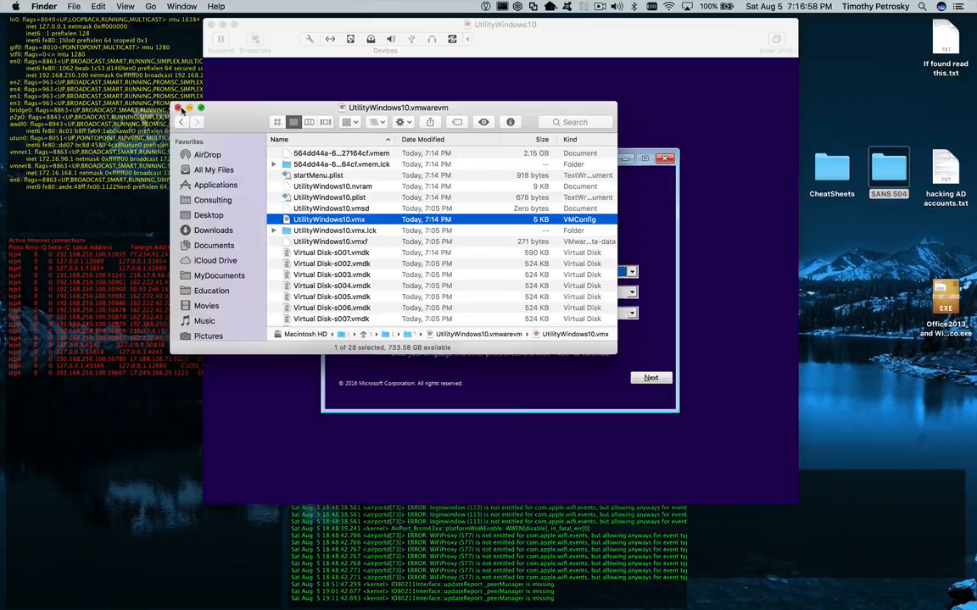
pyautogui.click(178, 109)
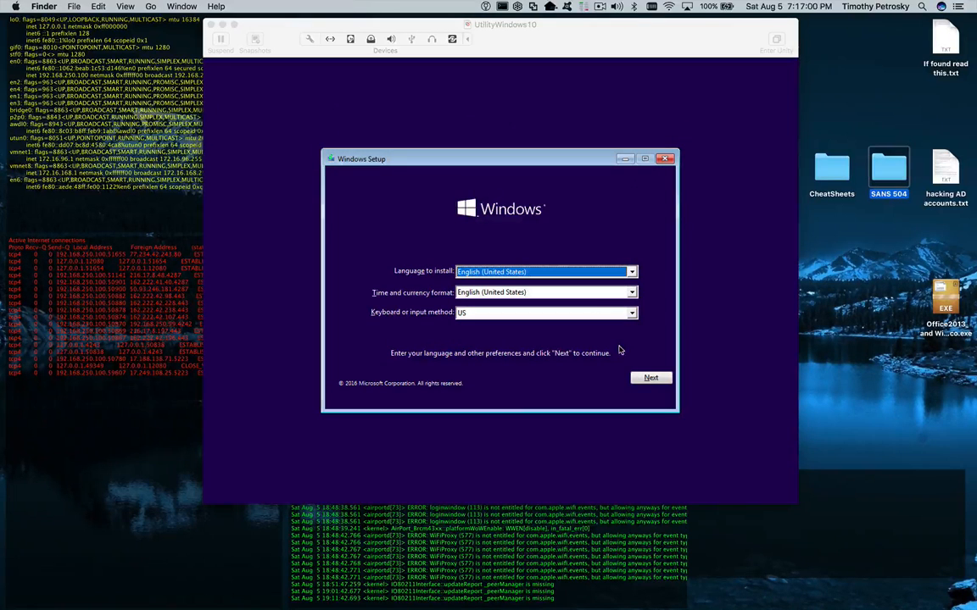
pyautogui.click(651, 378)
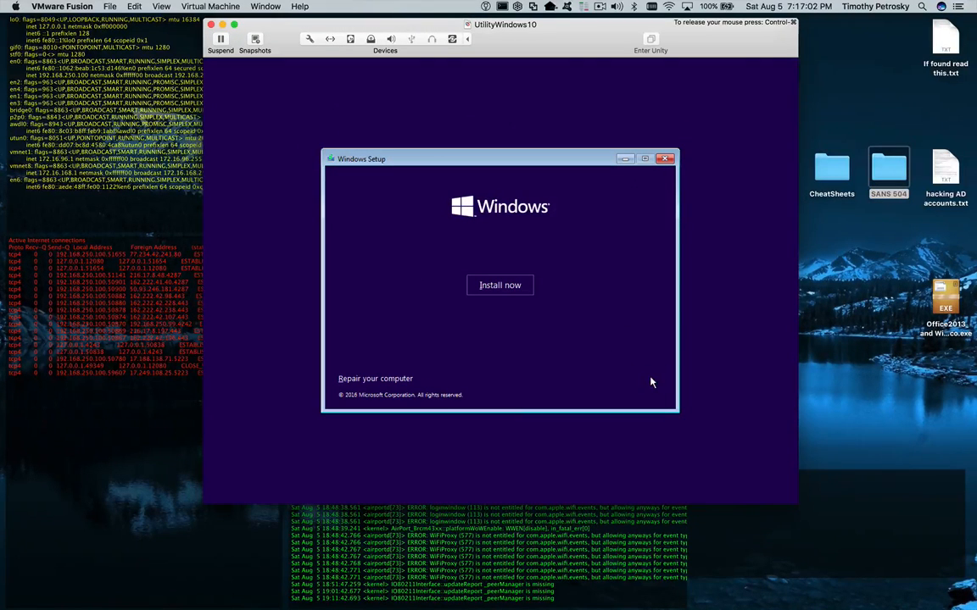
pyautogui.click(499, 284)
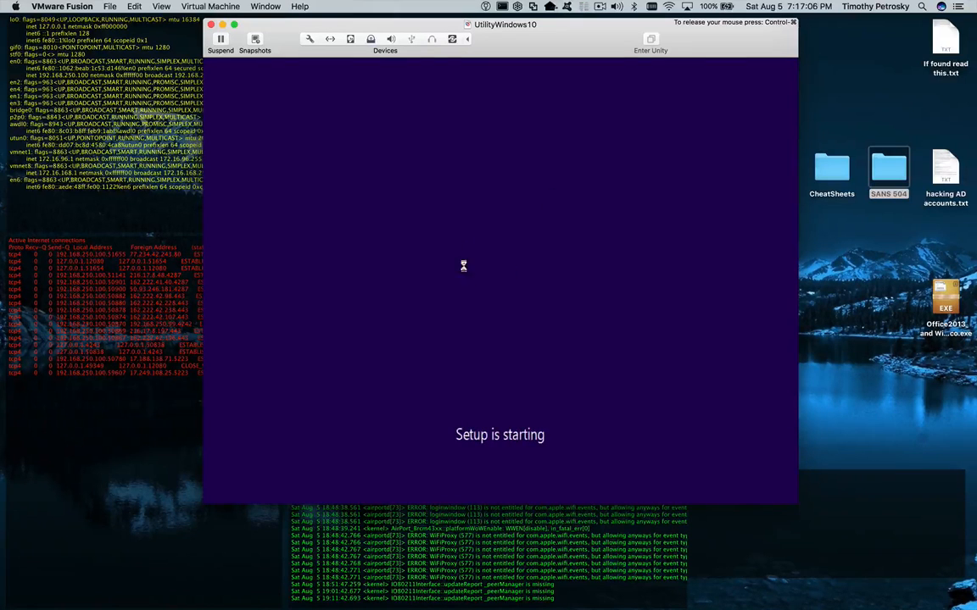
pyautogui.click(600, 7)
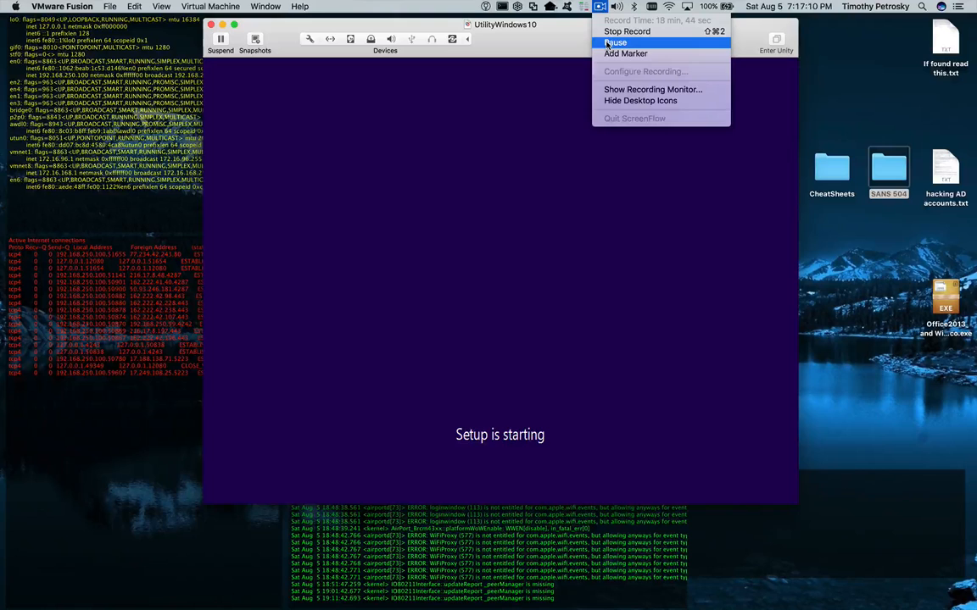
pyautogui.click(615, 42)
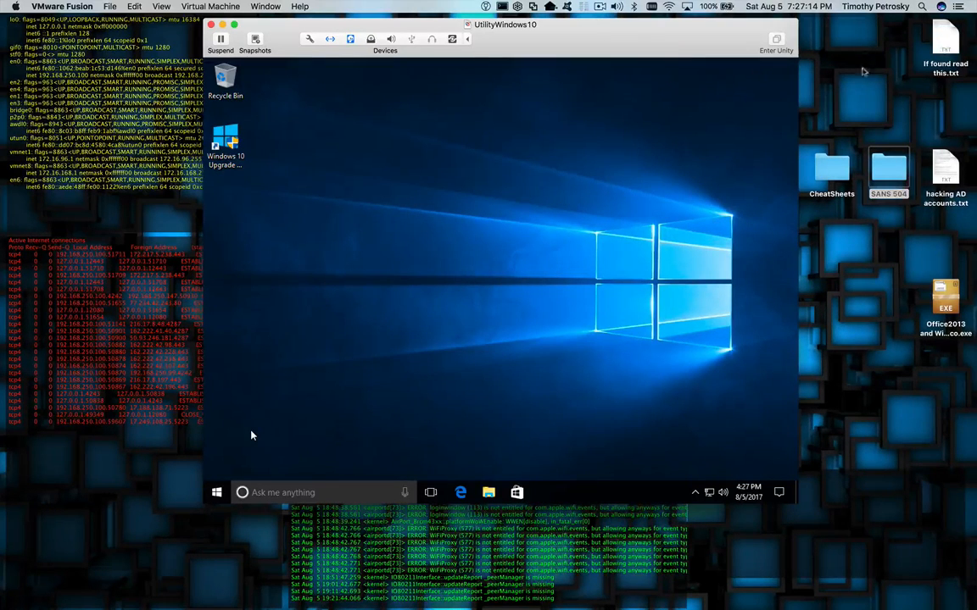
# - Check the Windows 10 guest's hidden tray icons, then dismiss them
pyautogui.click(740, 88)
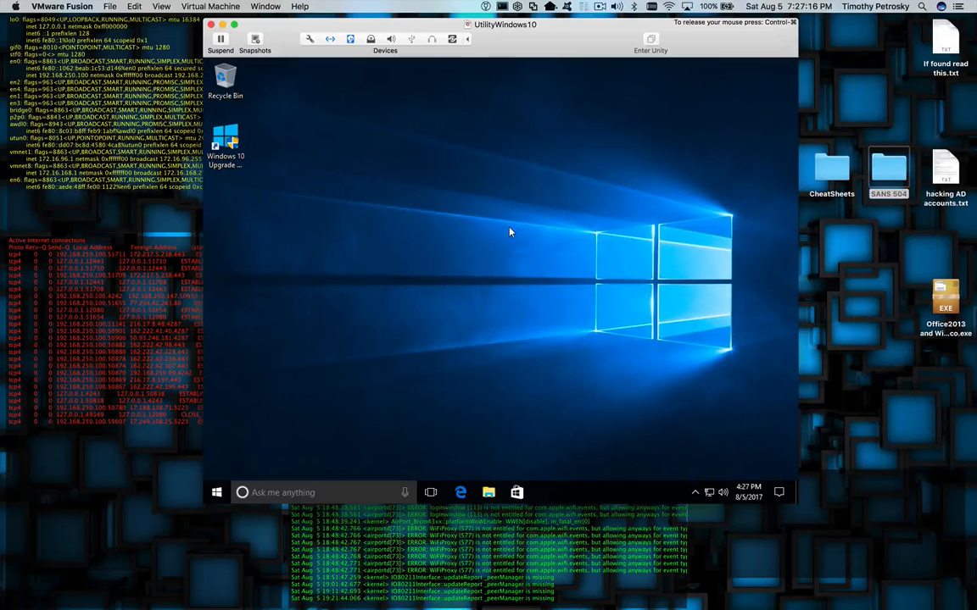
pyautogui.click(694, 491)
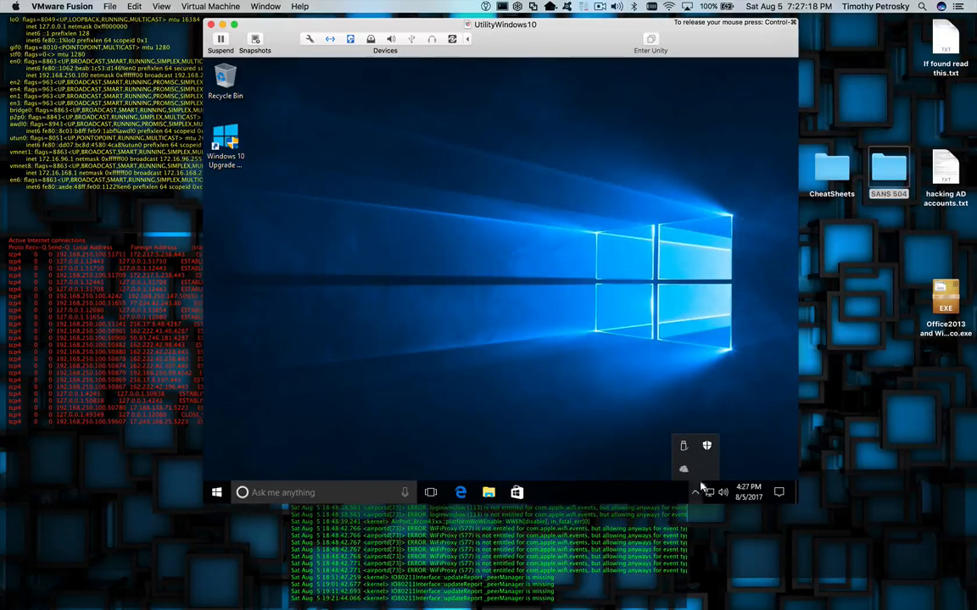
pyautogui.click(546, 366)
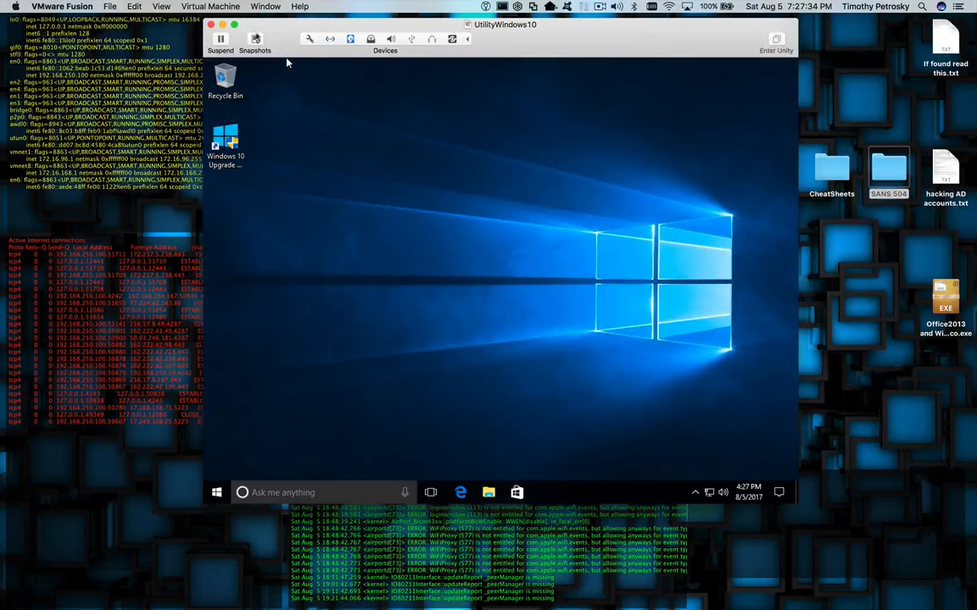
# - Install VMware Tools from the Virtual Machine menu, confirming insertion of the installer disc
pyautogui.click(232, 7)
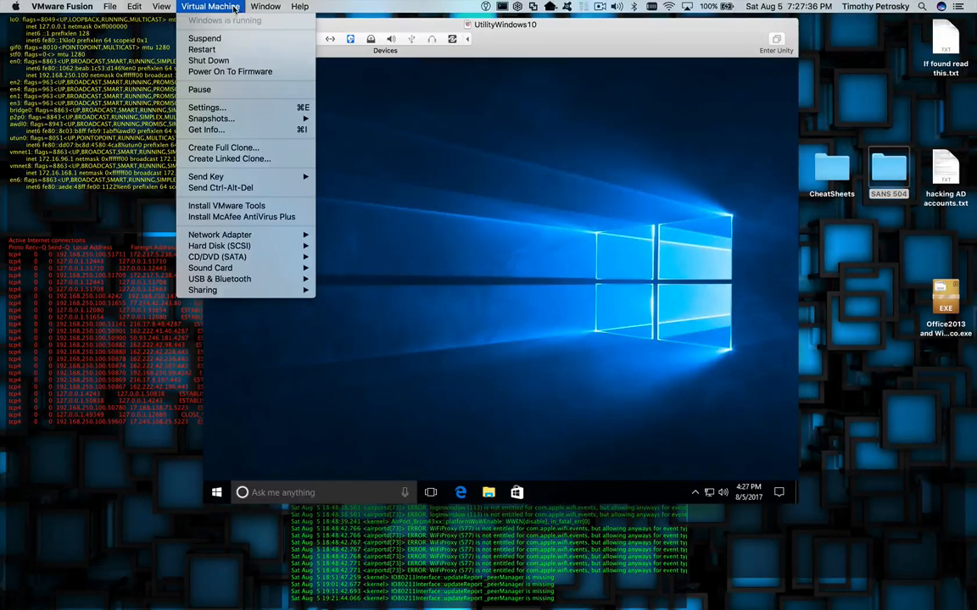
pyautogui.click(285, 207)
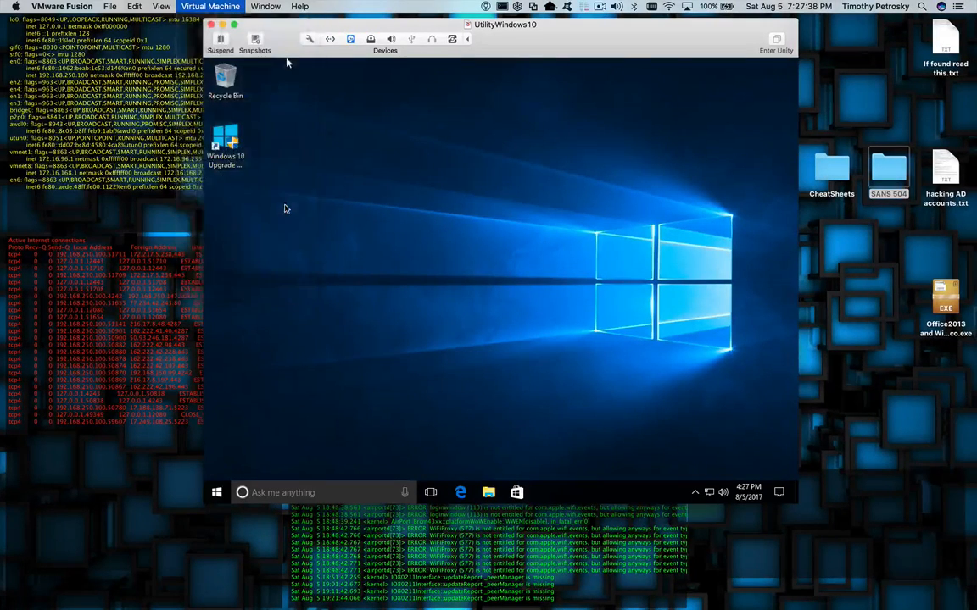
pyautogui.click(583, 128)
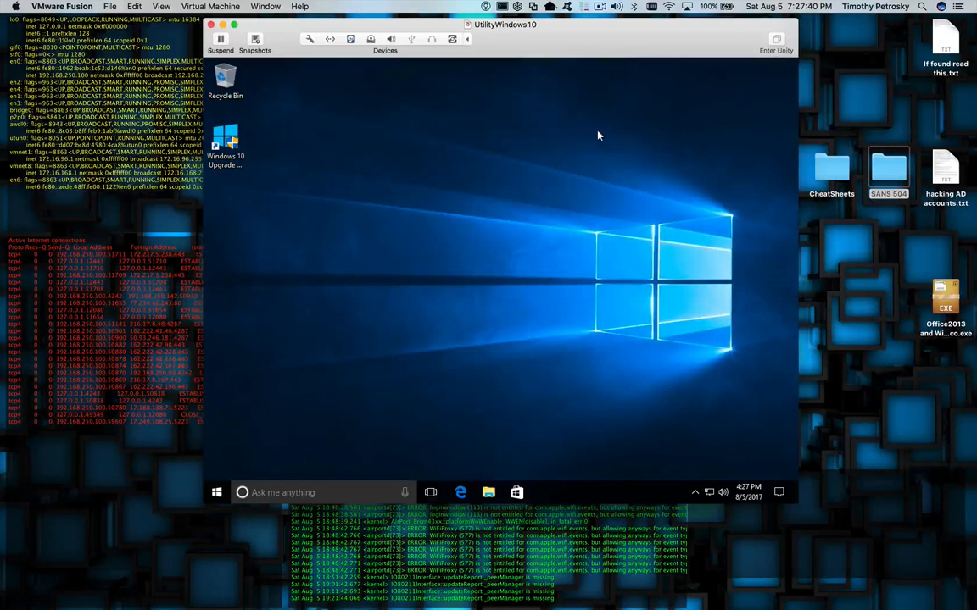
pyautogui.click(598, 136)
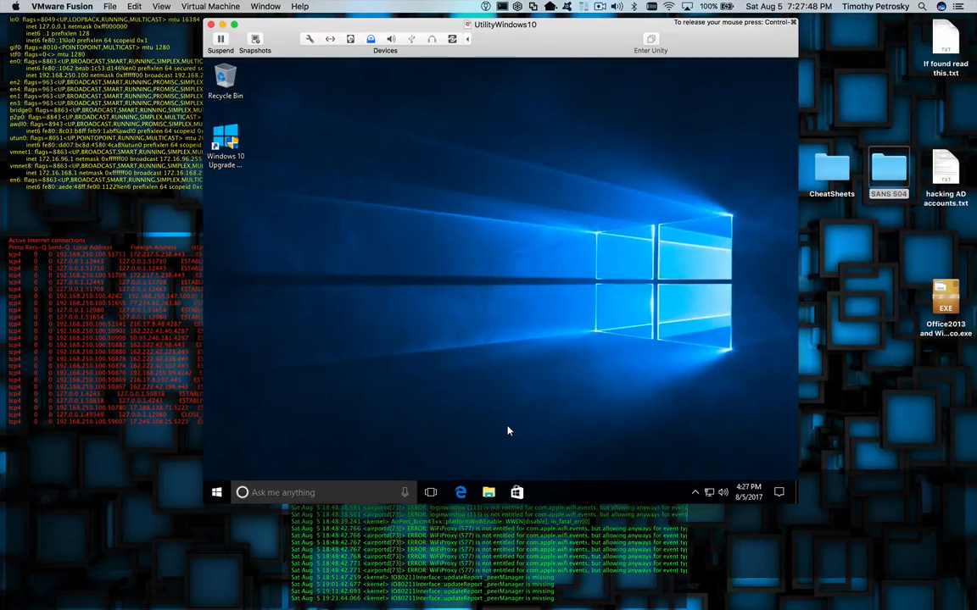
# - Run the VMware Tools disc in DVD Drive (D:) from This PC and approve UAC
pyautogui.click(488, 495)
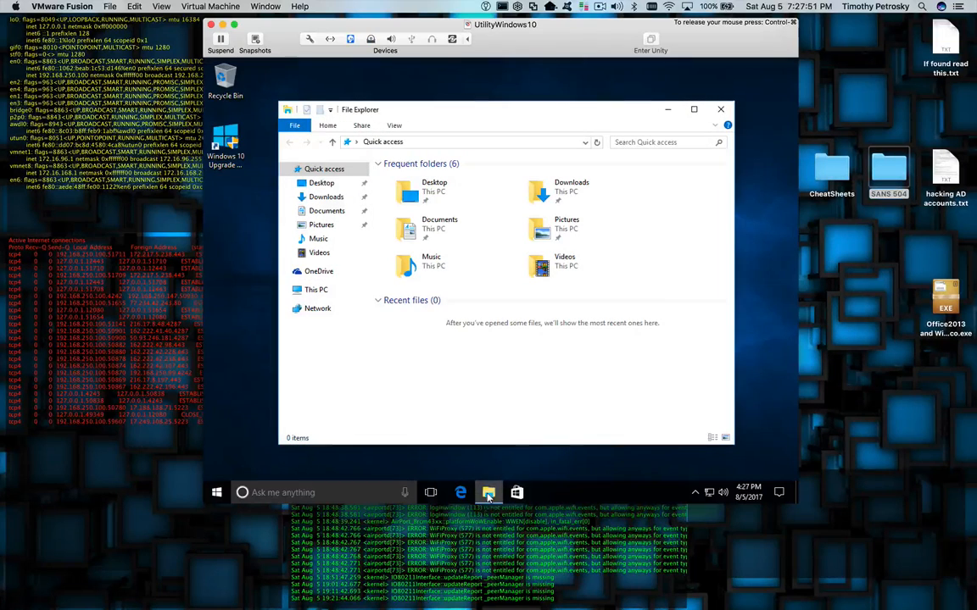
pyautogui.click(326, 290)
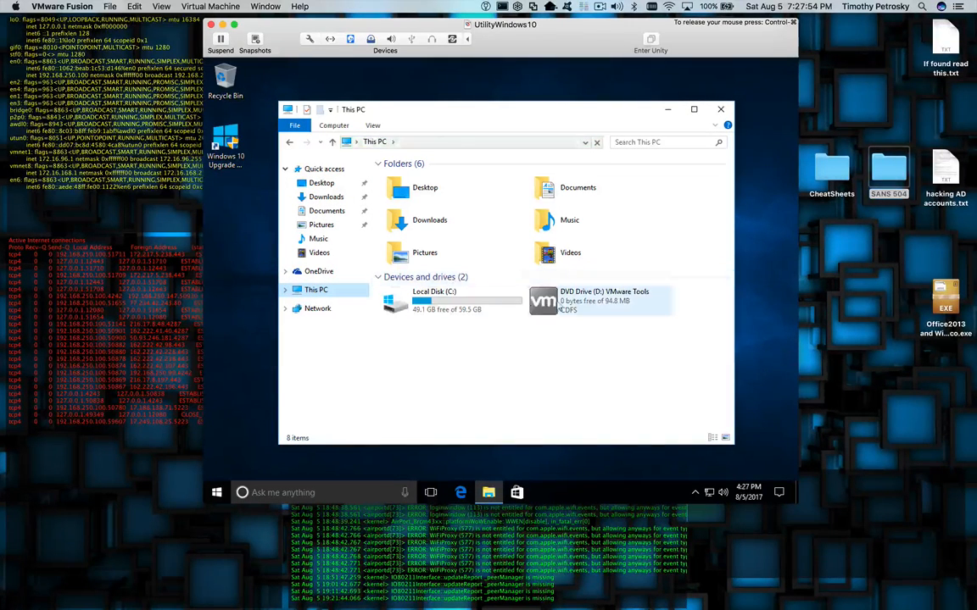
pyautogui.click(574, 305)
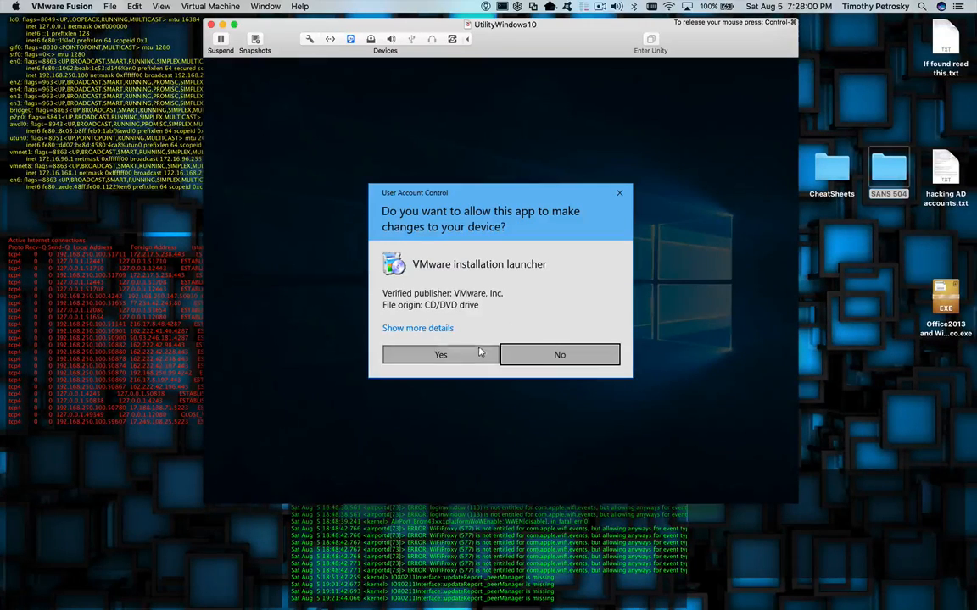
pyautogui.click(479, 353)
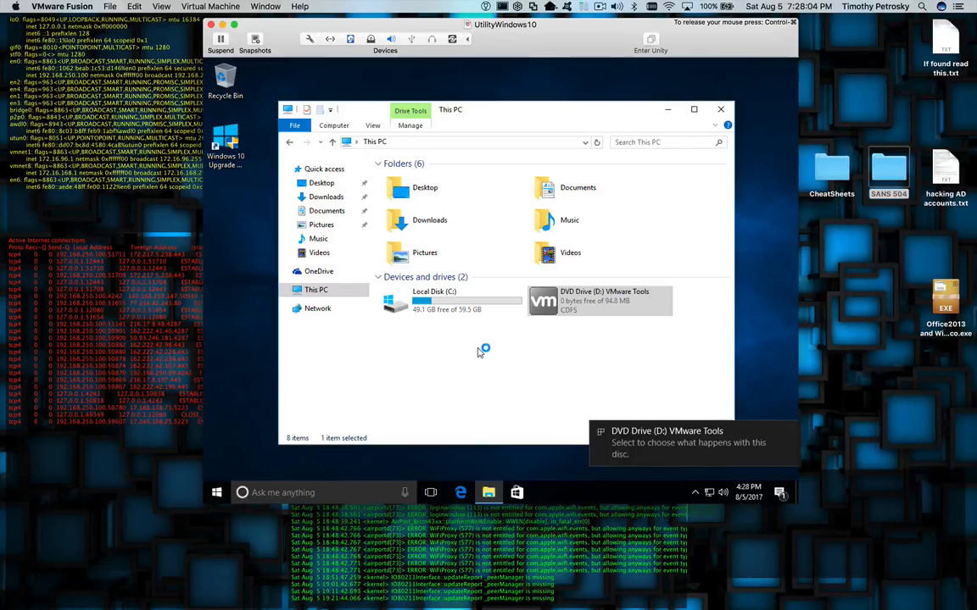
pyautogui.click(721, 109)
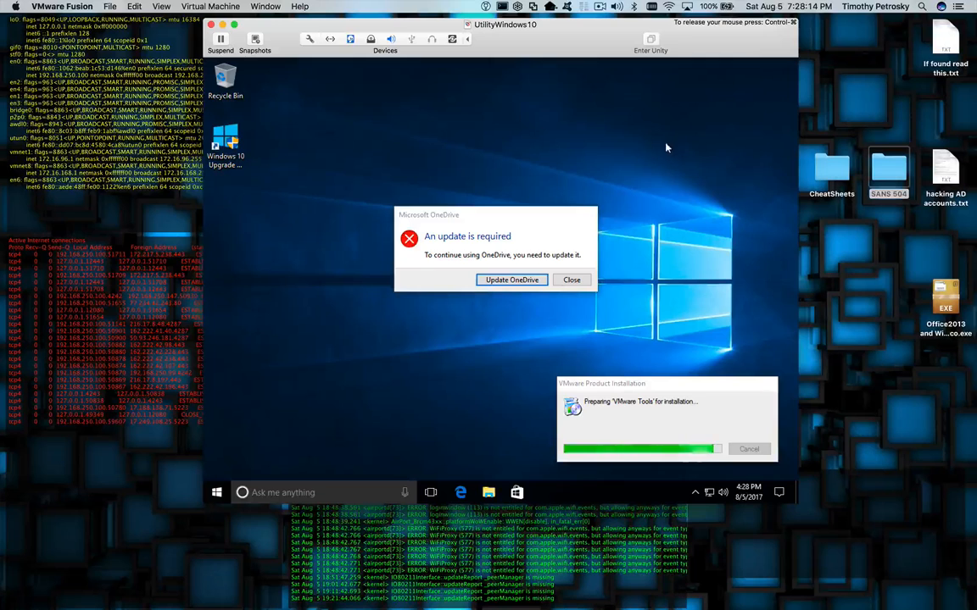
pyautogui.click(571, 281)
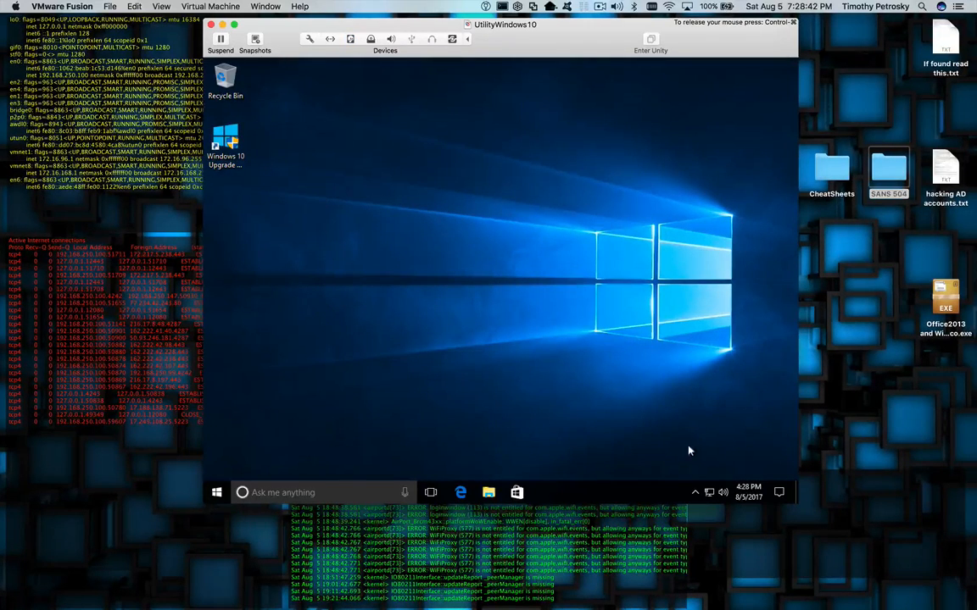
pyautogui.click(696, 493)
pyautogui.click(696, 494)
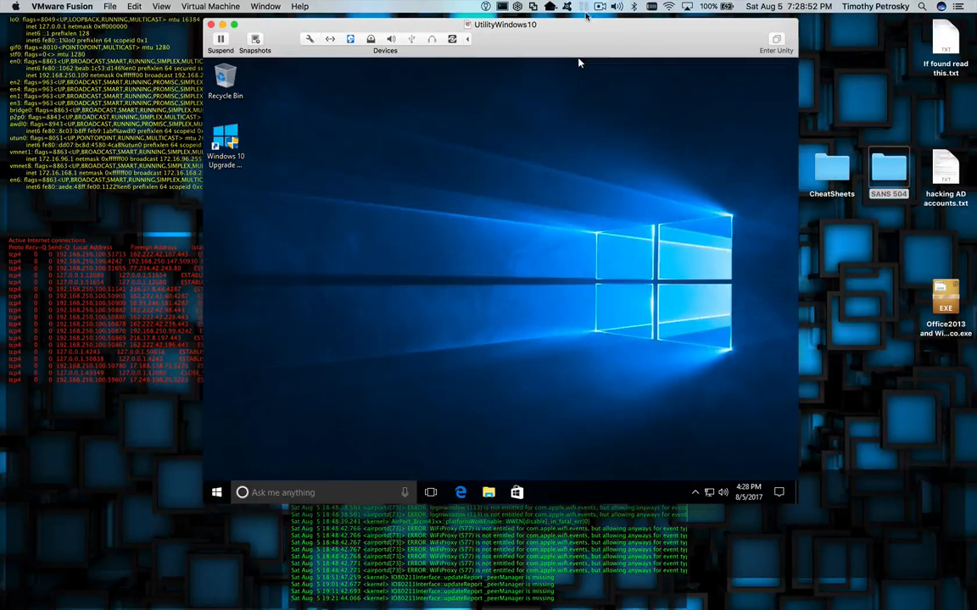
pyautogui.click(600, 7)
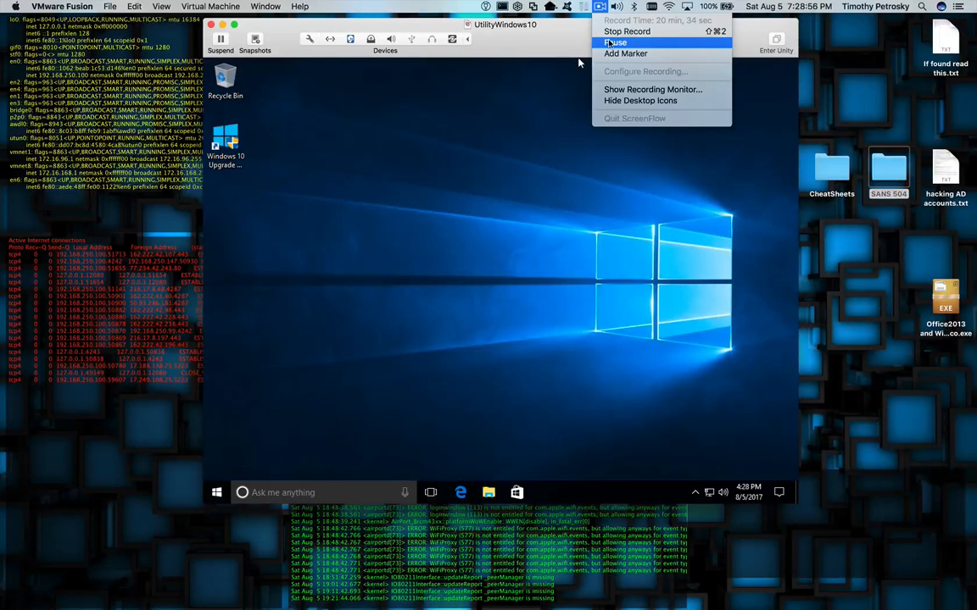
# - Advance VMware Tools Setup with the Typical setup type to Ready to install
pyautogui.click(609, 42)
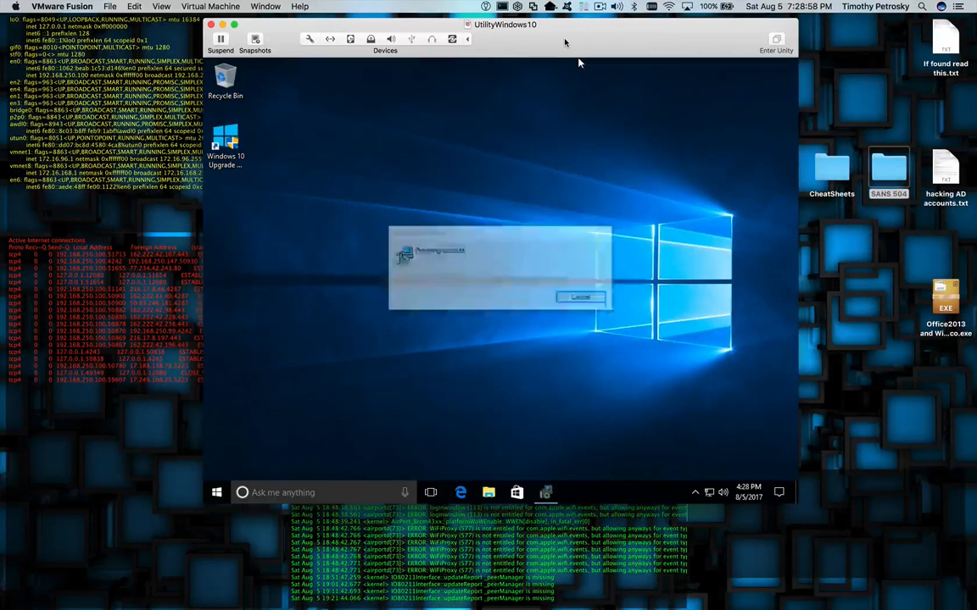
pyautogui.click(533, 174)
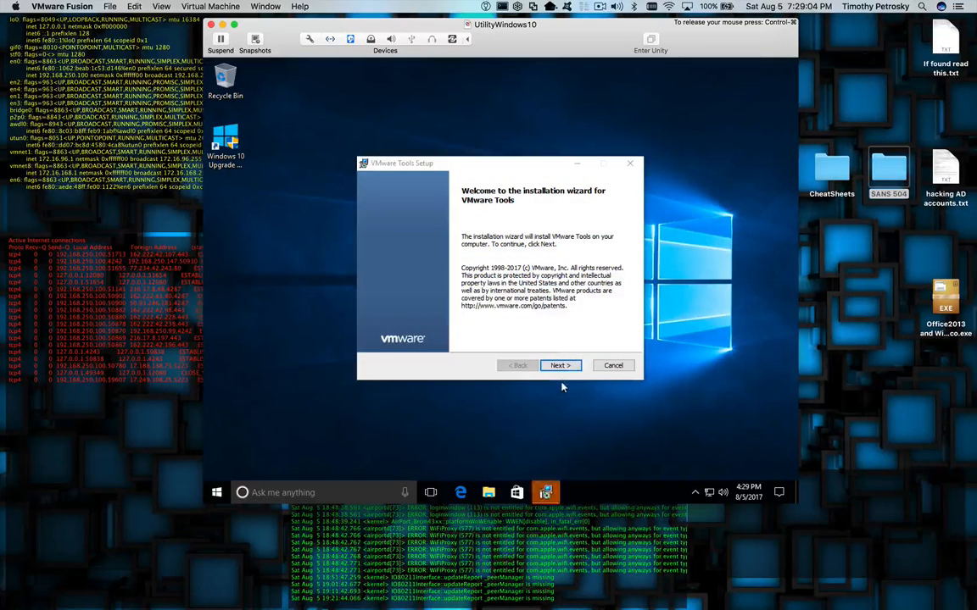
pyautogui.click(560, 367)
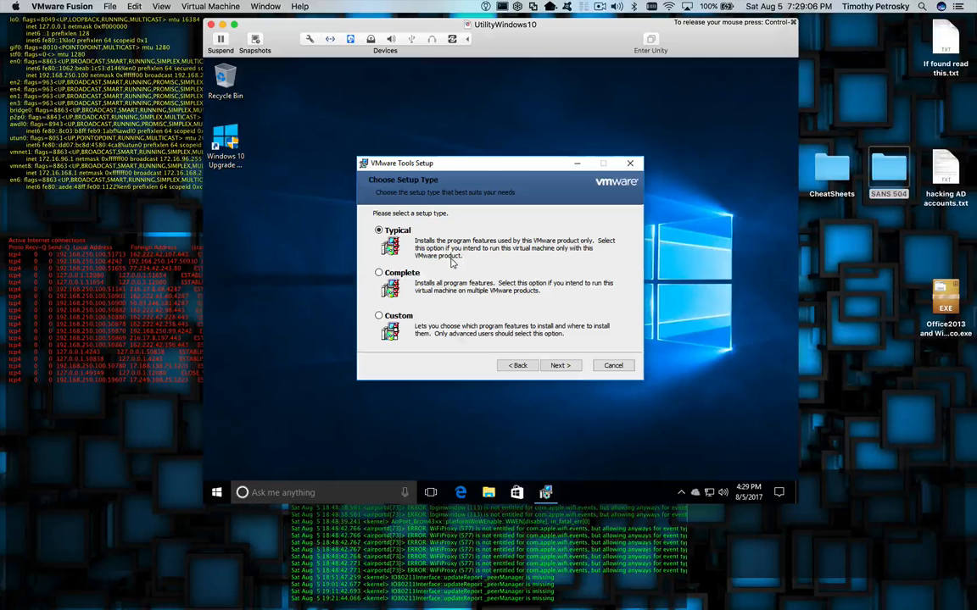
pyautogui.click(557, 366)
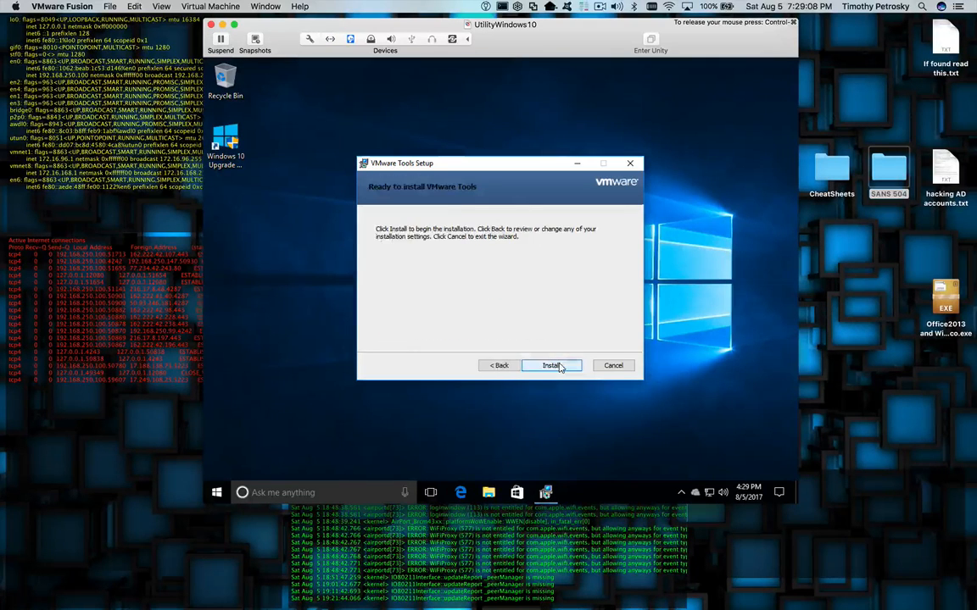
pyautogui.click(559, 367)
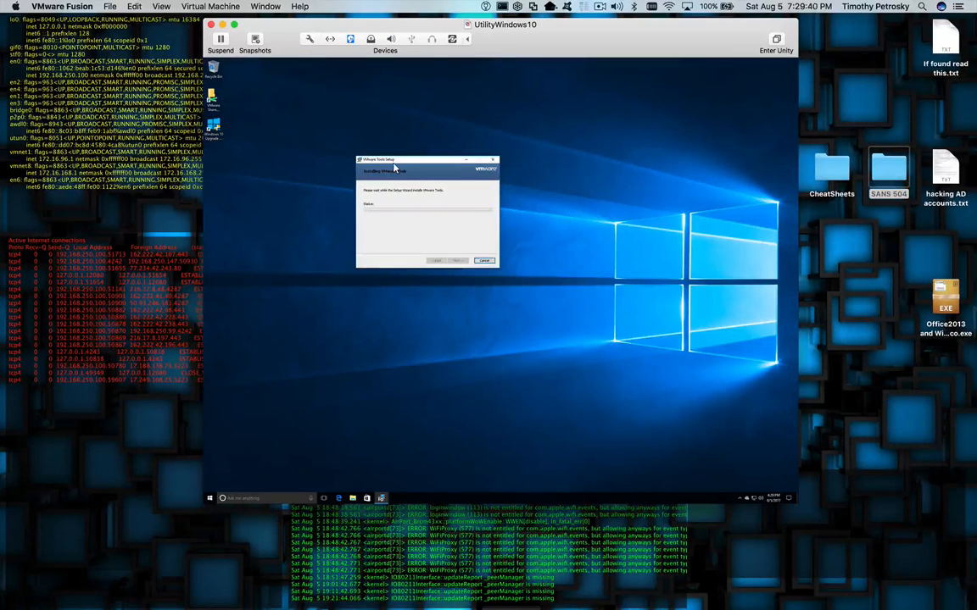
# - Turn off 'Use full resolution for Retina display' in the VM's Display settings
pyautogui.click(310, 39)
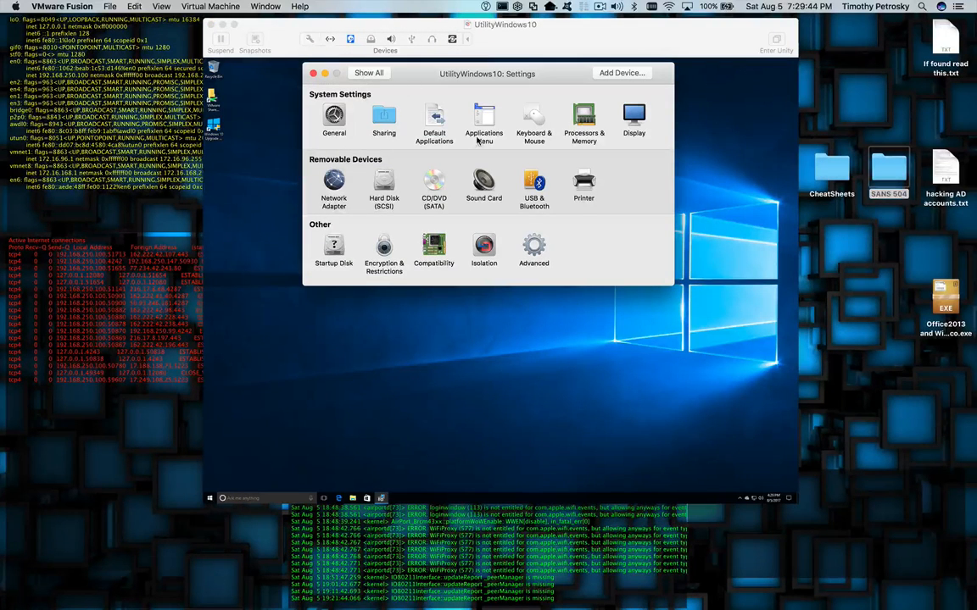
pyautogui.click(632, 119)
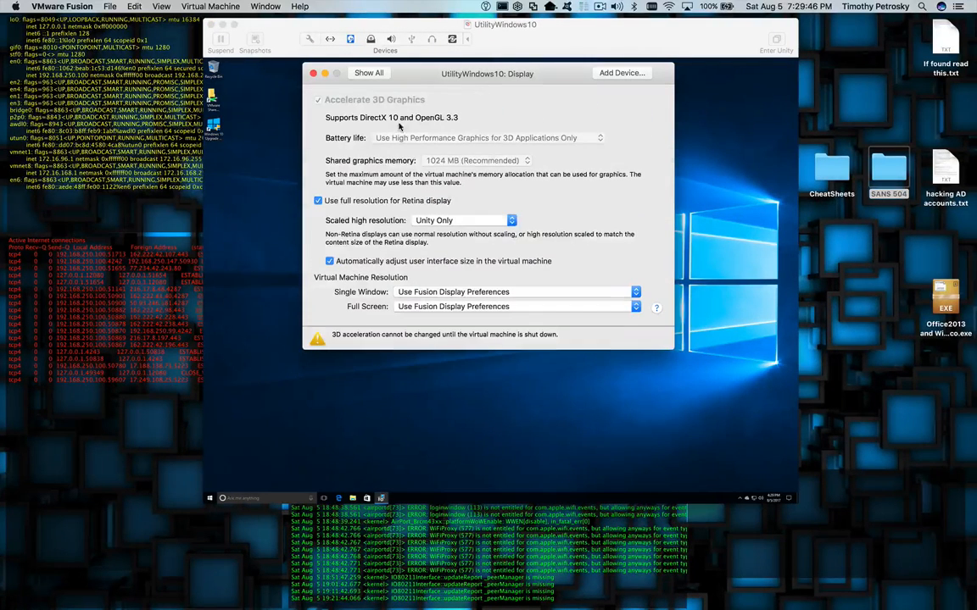
pyautogui.click(318, 201)
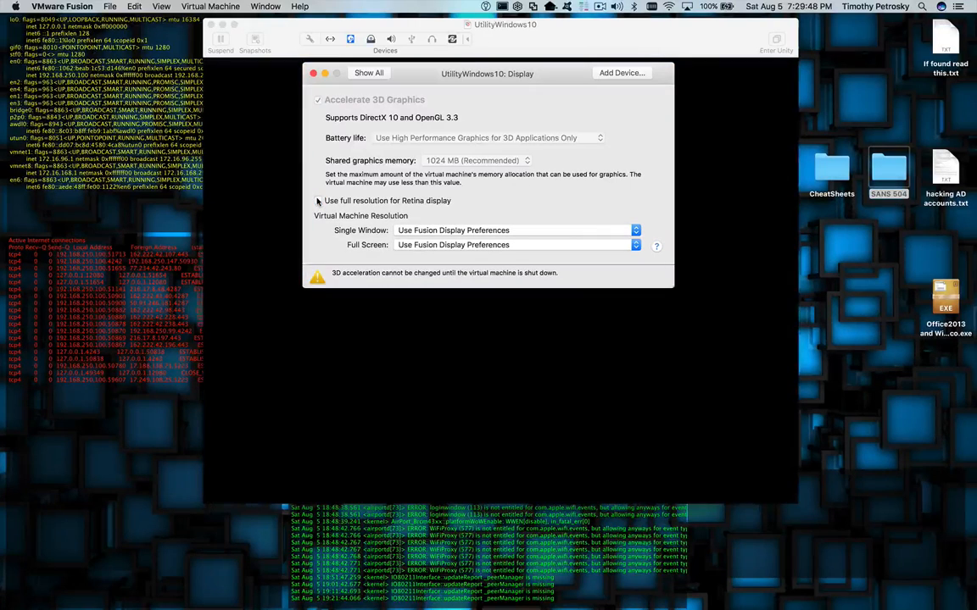
pyautogui.click(369, 73)
# - Close Settings, finish the VMware Tools setup and agree to restart Windows
pyautogui.click(313, 74)
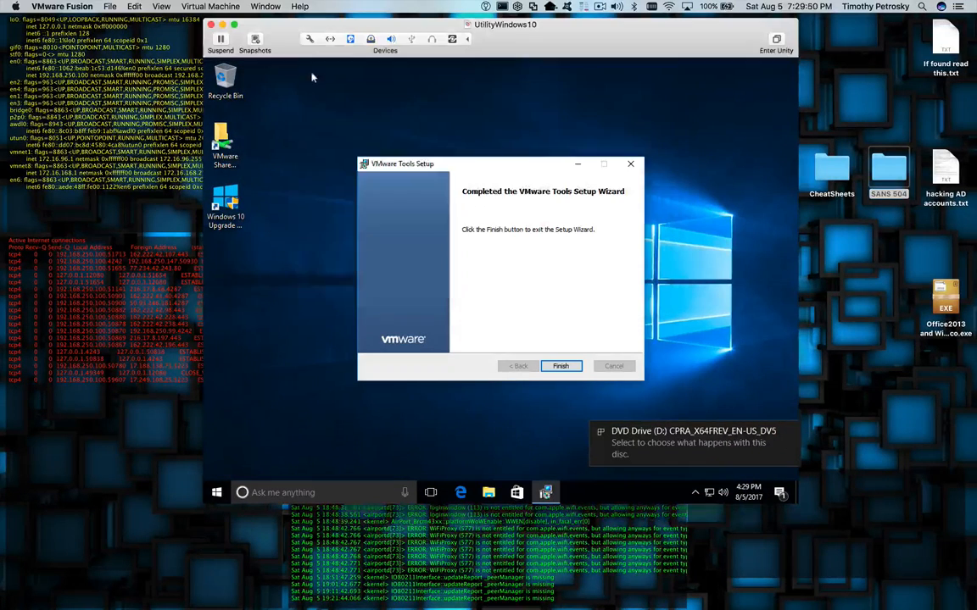
pyautogui.click(562, 367)
pyautogui.click(459, 303)
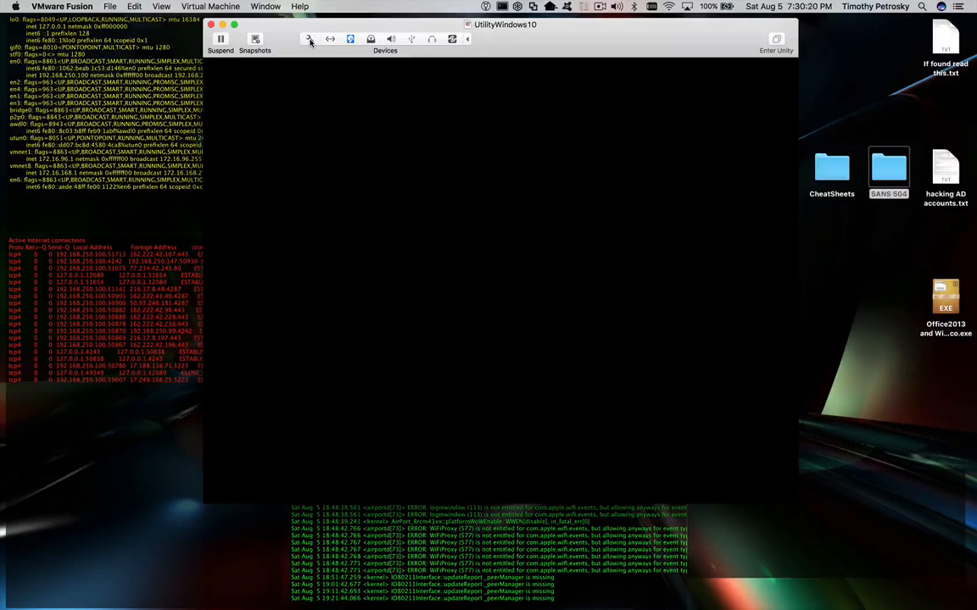
# - Uncheck Connect CD/DVD Drive in the VM's CD/DVD (SATA) settings and close Settings
pyautogui.click(310, 40)
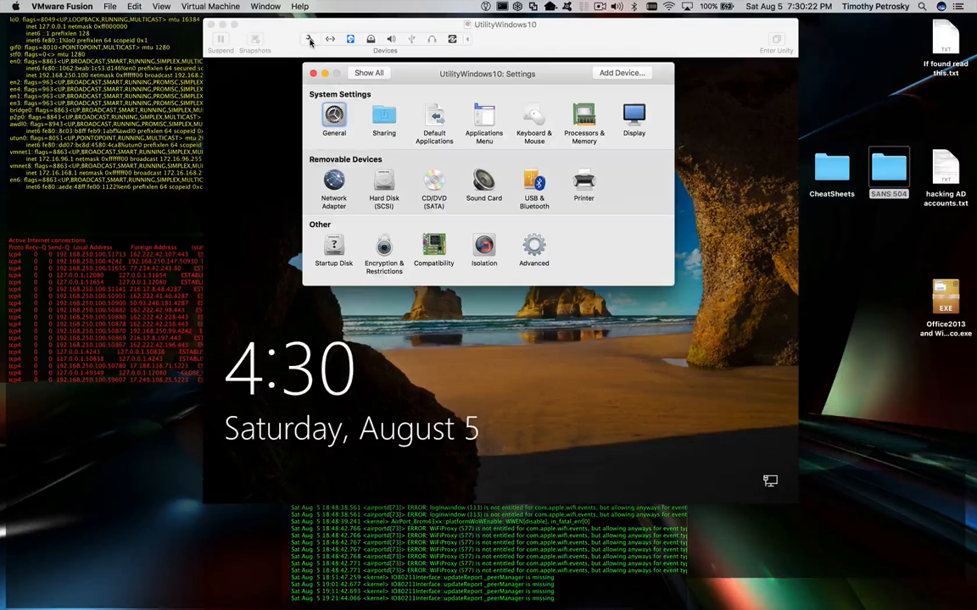
pyautogui.click(430, 181)
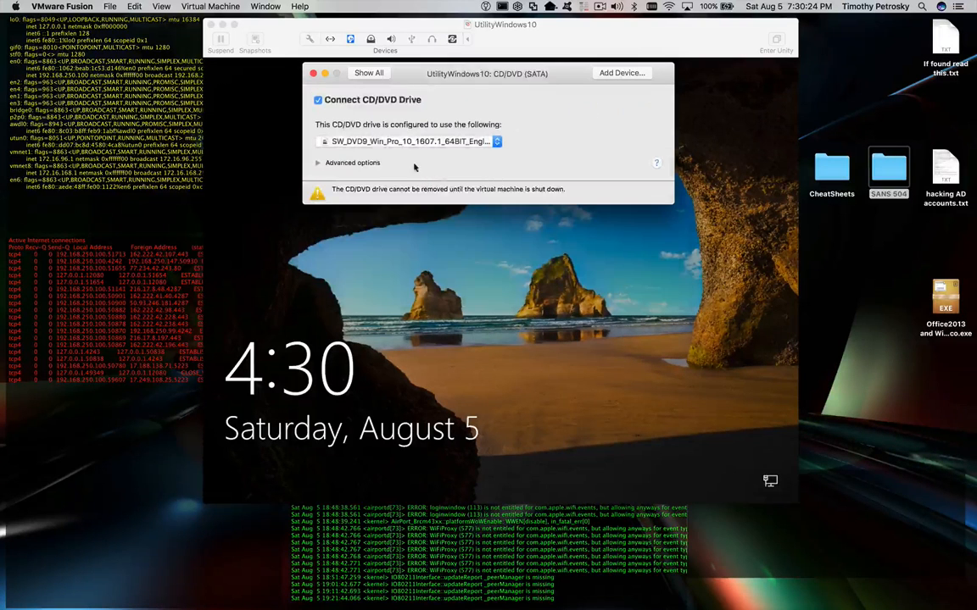
pyautogui.click(319, 101)
pyautogui.click(370, 73)
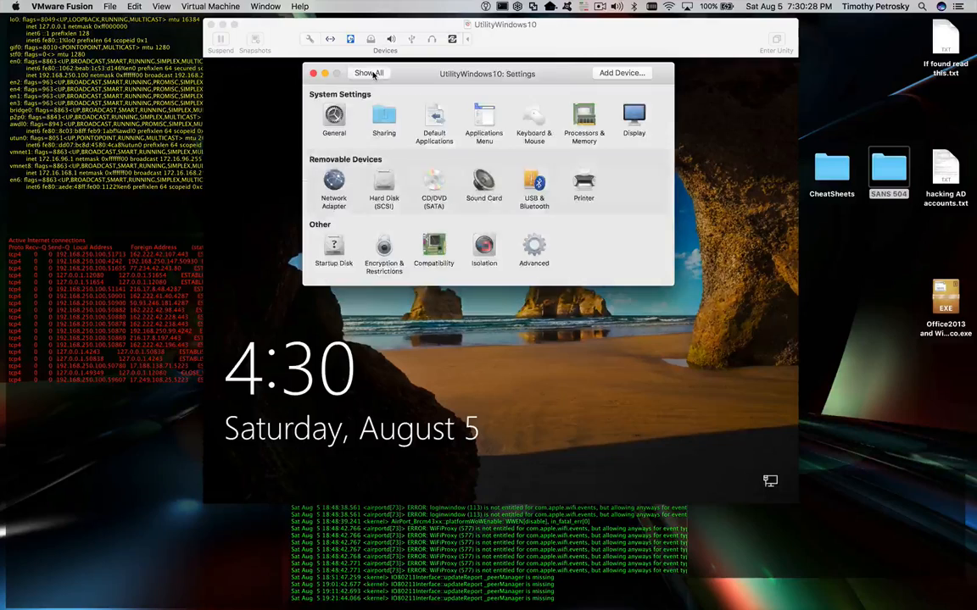
pyautogui.click(313, 74)
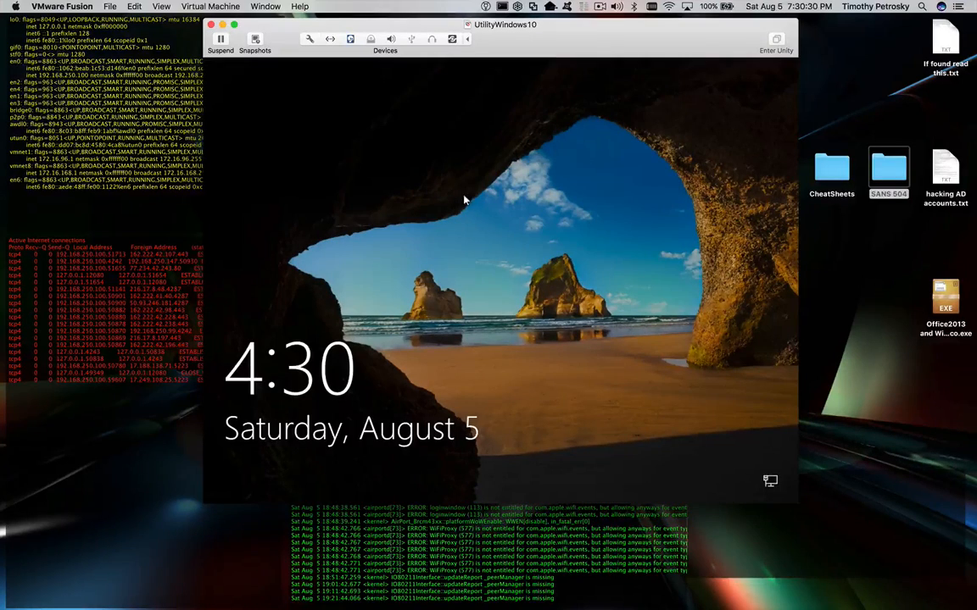
pyautogui.moveTo(528, 50)
pyautogui.mouseDown()
pyautogui.moveTo(520, 89)
pyautogui.moveTo(541, 74)
pyautogui.moveTo(518, 52)
pyautogui.mouseUp()
# - Dismiss the lock screen and sign in to Windows with the account password
pyautogui.click(551, 230)
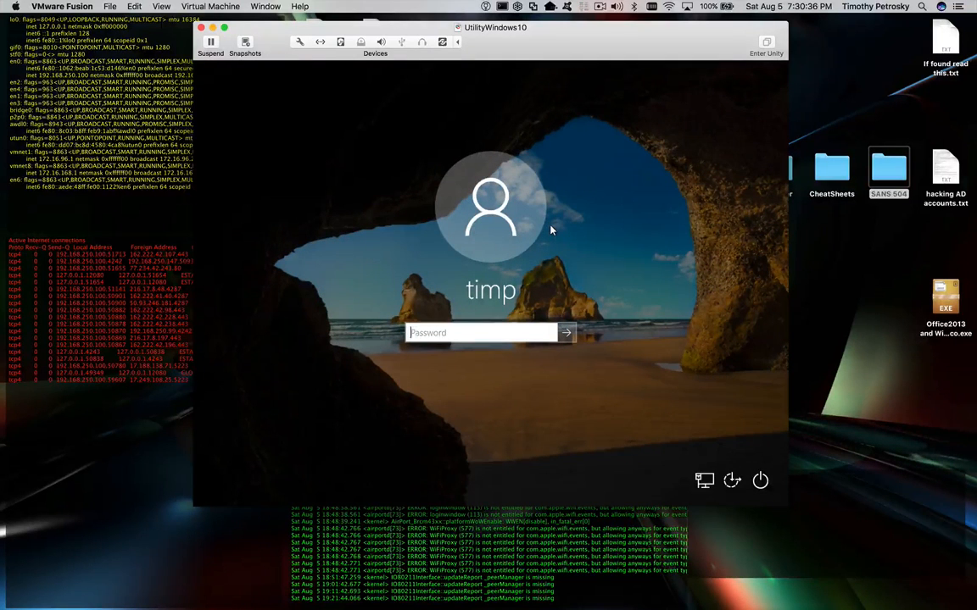
pyautogui.write('*******')
pyautogui.press('Return')
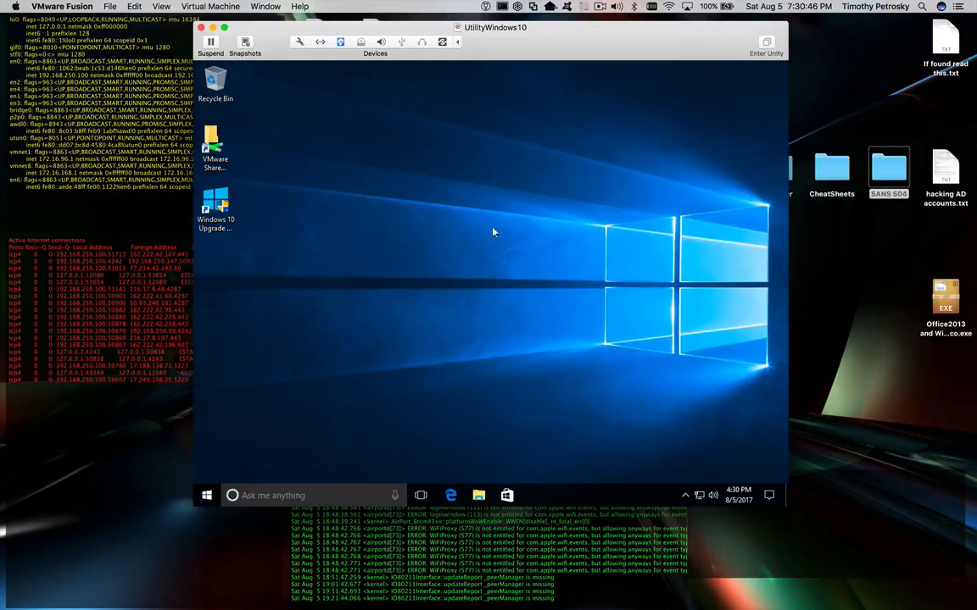
pyautogui.moveTo(513, 34)
pyautogui.mouseDown()
pyautogui.moveTo(514, 46)
pyautogui.moveTo(508, 38)
pyautogui.mouseUp()
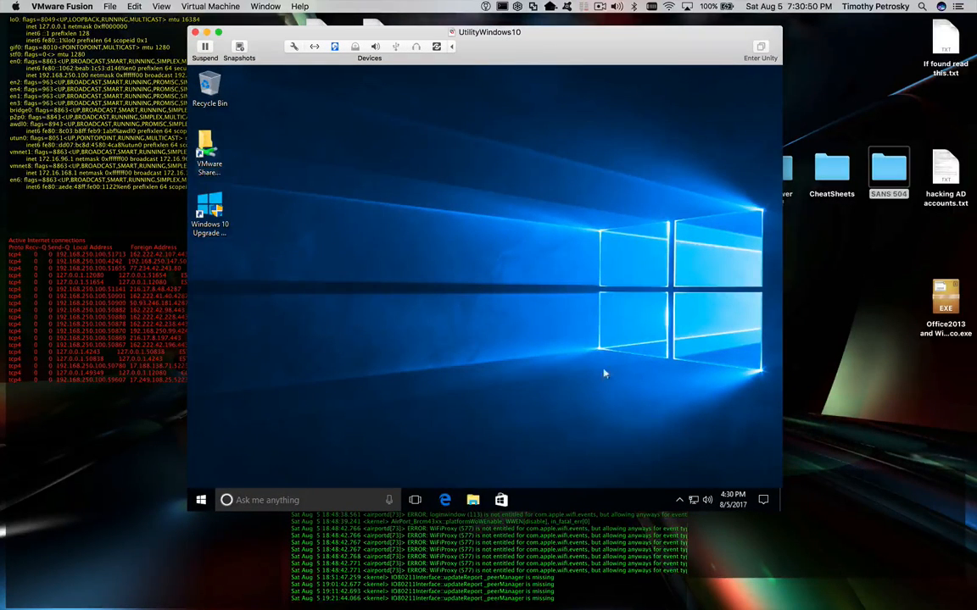
pyautogui.click(679, 500)
pyautogui.click(679, 501)
pyautogui.click(680, 502)
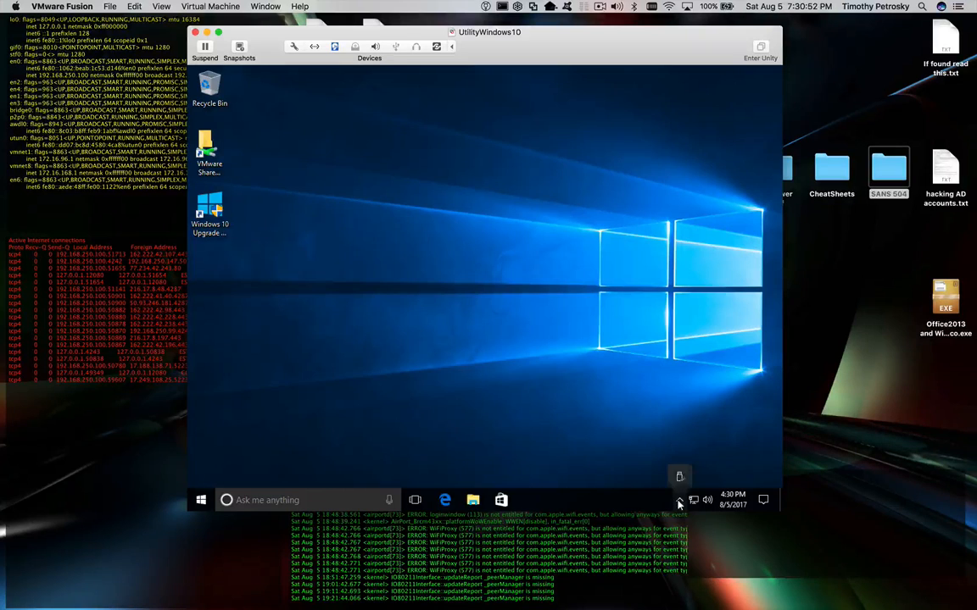
pyautogui.click(639, 467)
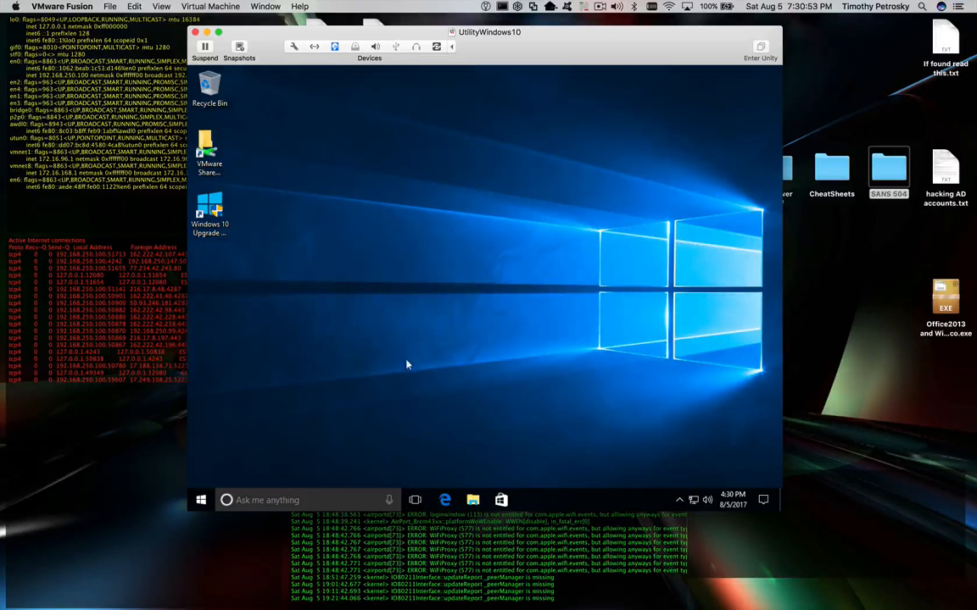
pyautogui.doubleClick(212, 174)
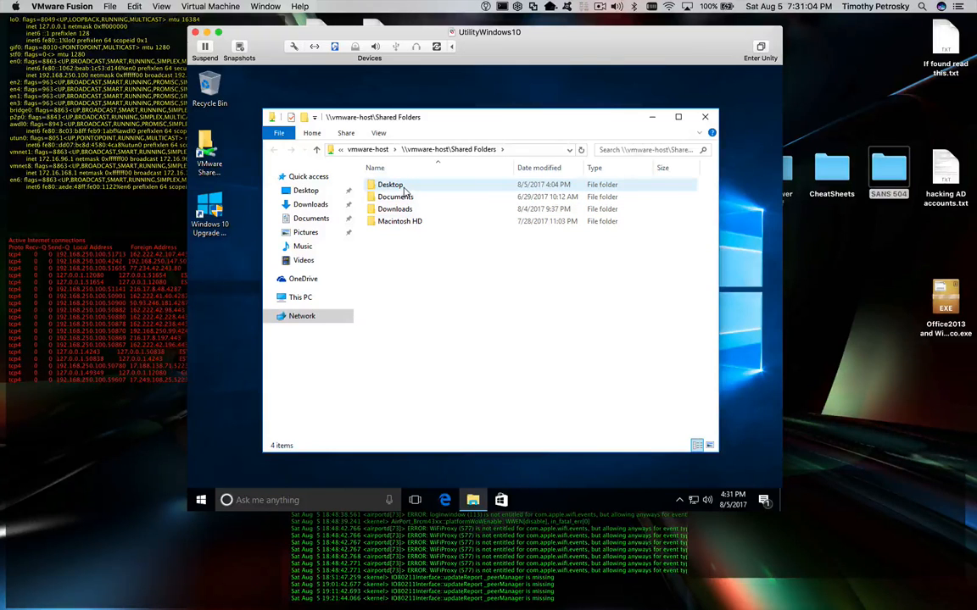
pyautogui.click(832, 170)
pyautogui.click(881, 171)
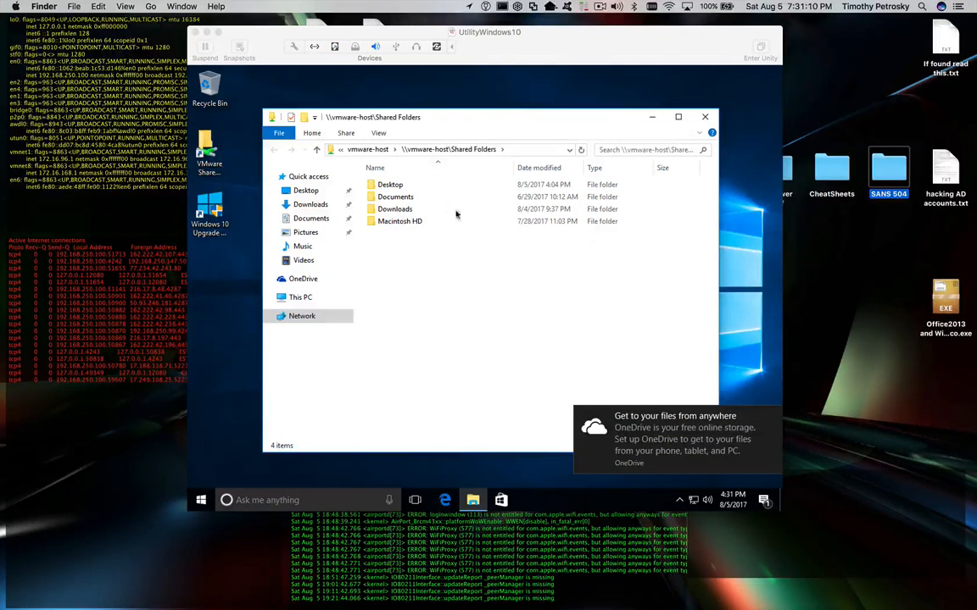
pyautogui.click(397, 189)
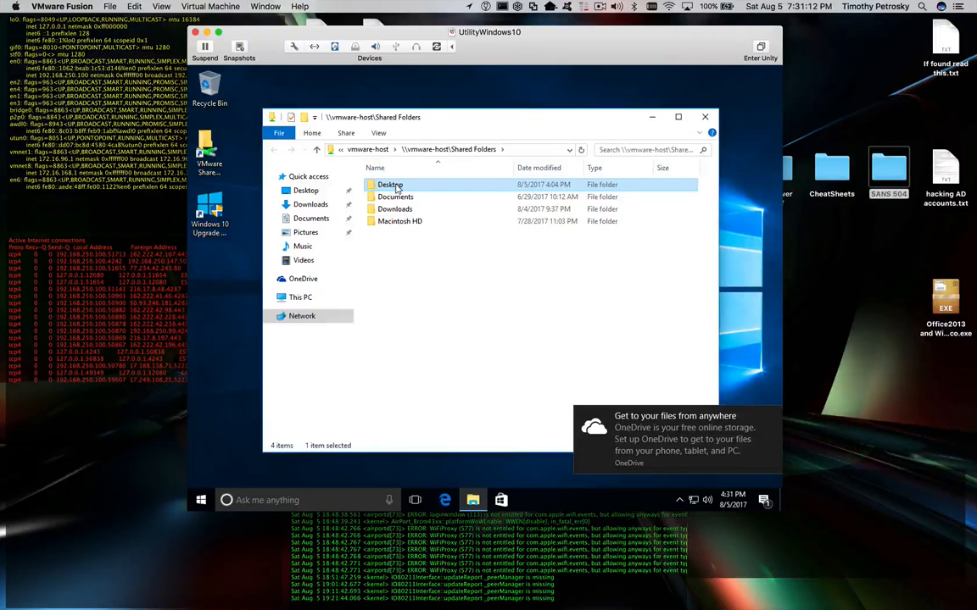
pyautogui.doubleClick(395, 189)
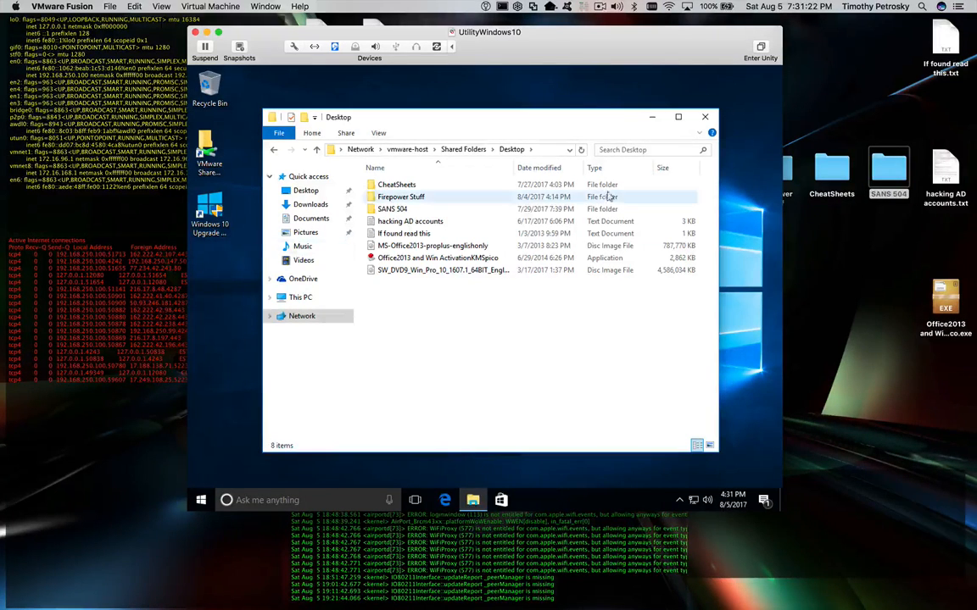
pyautogui.click(703, 118)
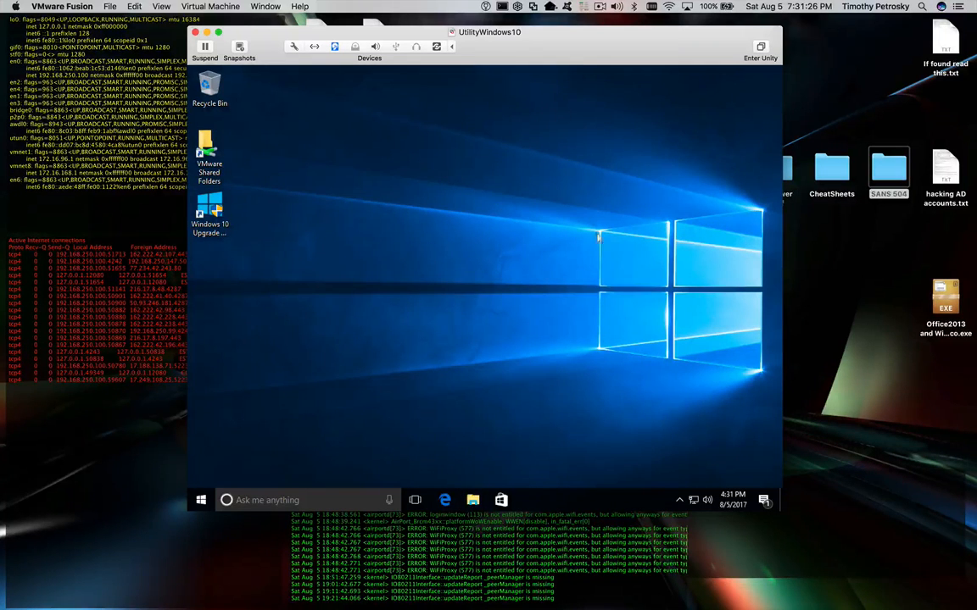
# - Drag hacking AD accounts.txt from the Mac desktop into the VM, placing it near the desktop's top centre
pyautogui.click(679, 500)
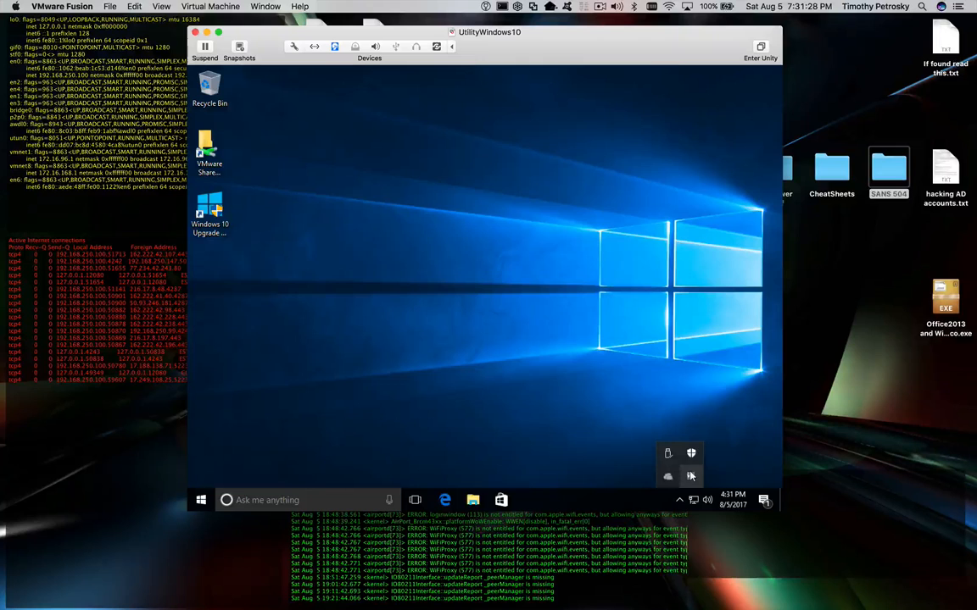
pyautogui.click(488, 320)
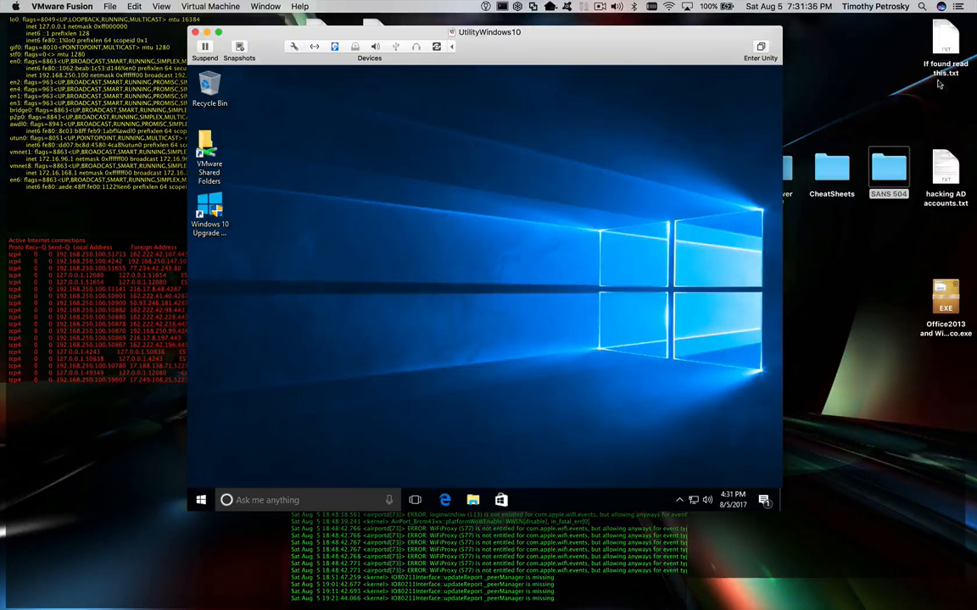
pyautogui.moveTo(944, 168); pyautogui.dragTo(348, 136)
pyautogui.moveTo(345, 89); pyautogui.dragTo(436, 155)
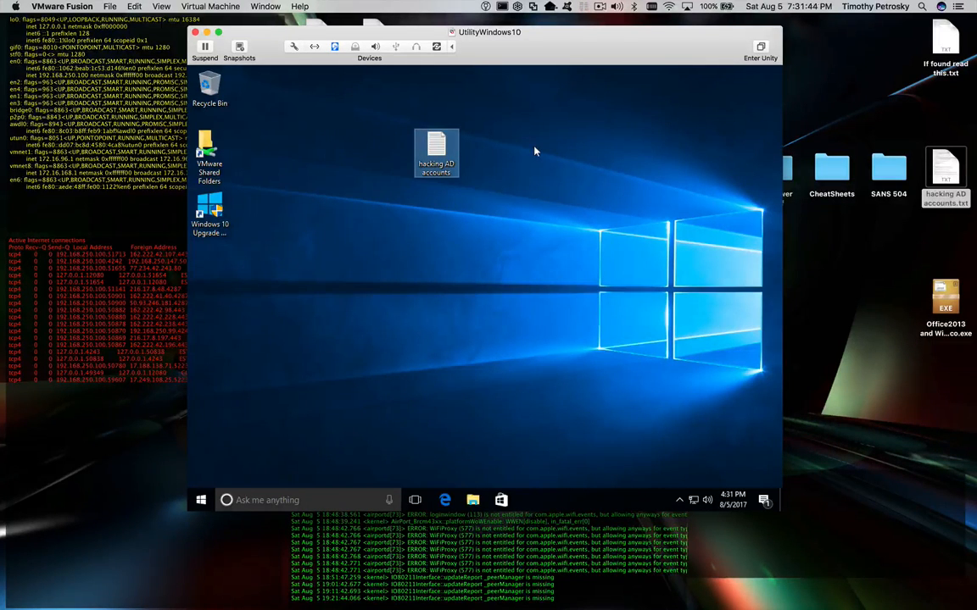
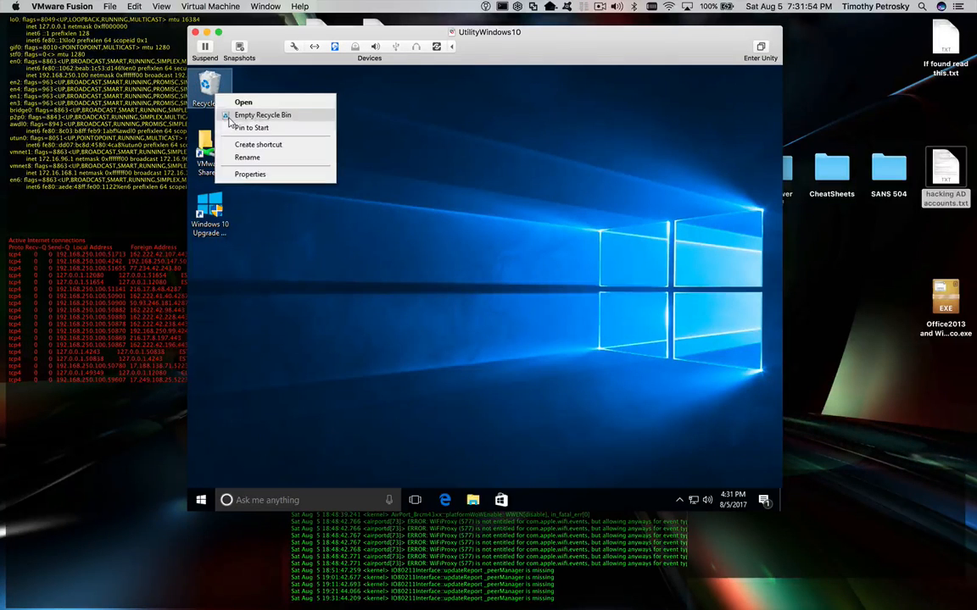
# - Empty the Recycle Bin, then launch Calculator with calc and move it centre-right
pyautogui.click(230, 116)
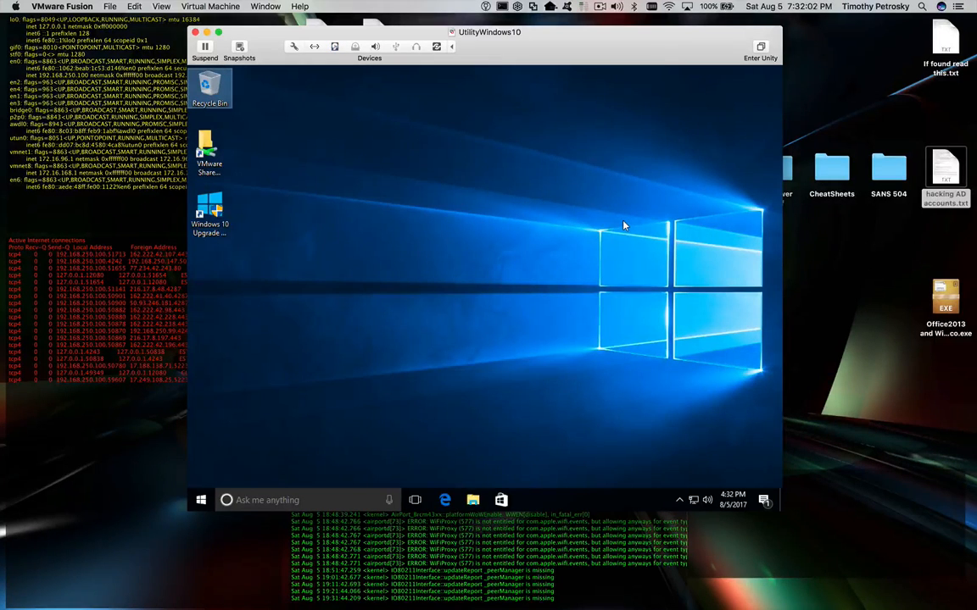
pyautogui.click(201, 501)
pyautogui.write('calc')
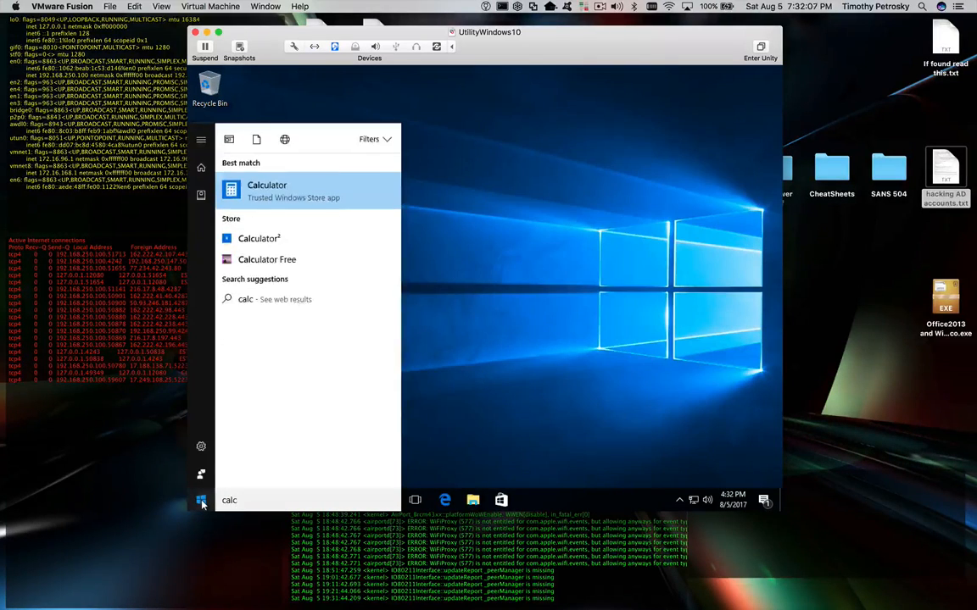
pyautogui.press('Return')
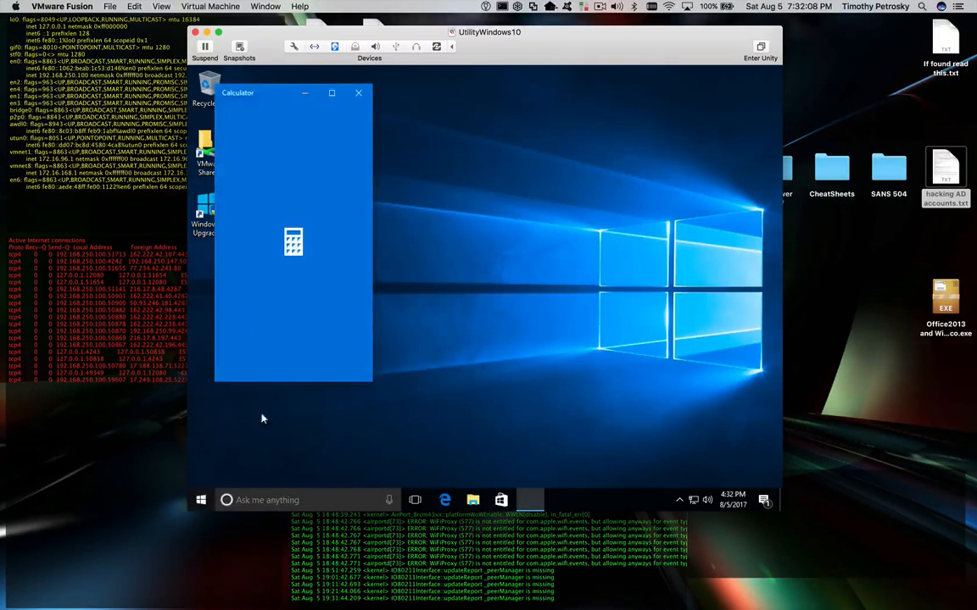
pyautogui.moveTo(284, 95); pyautogui.dragTo(590, 110)
# - Start a Start-menu search for 'solit', then erase the search text
pyautogui.click(201, 499)
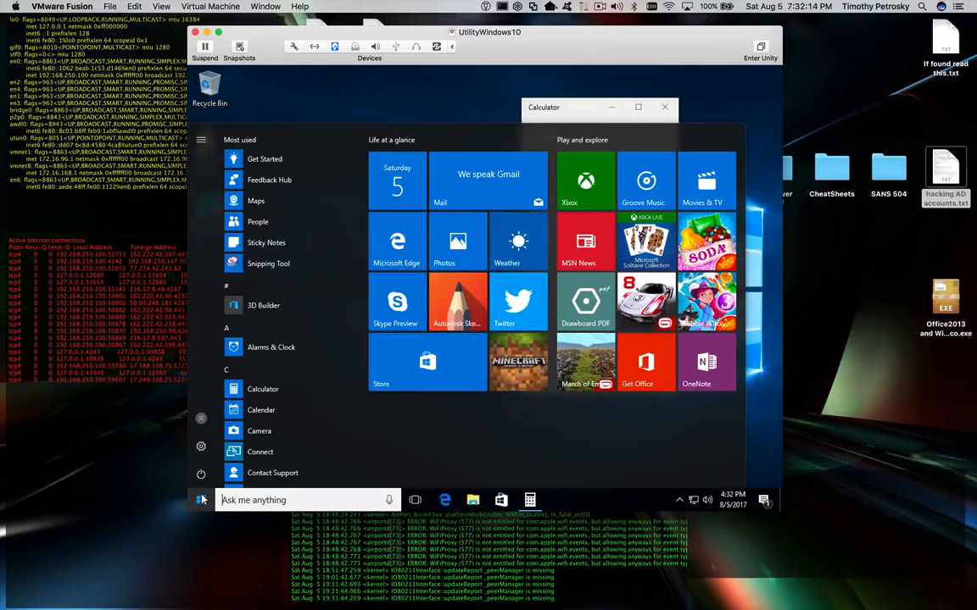
pyautogui.write('sol')
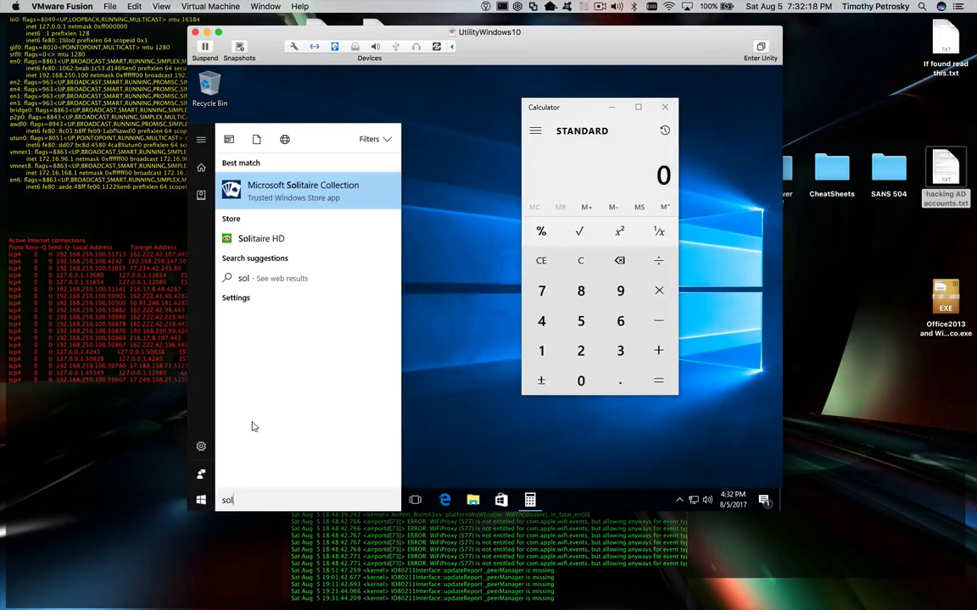
pyautogui.write('it')
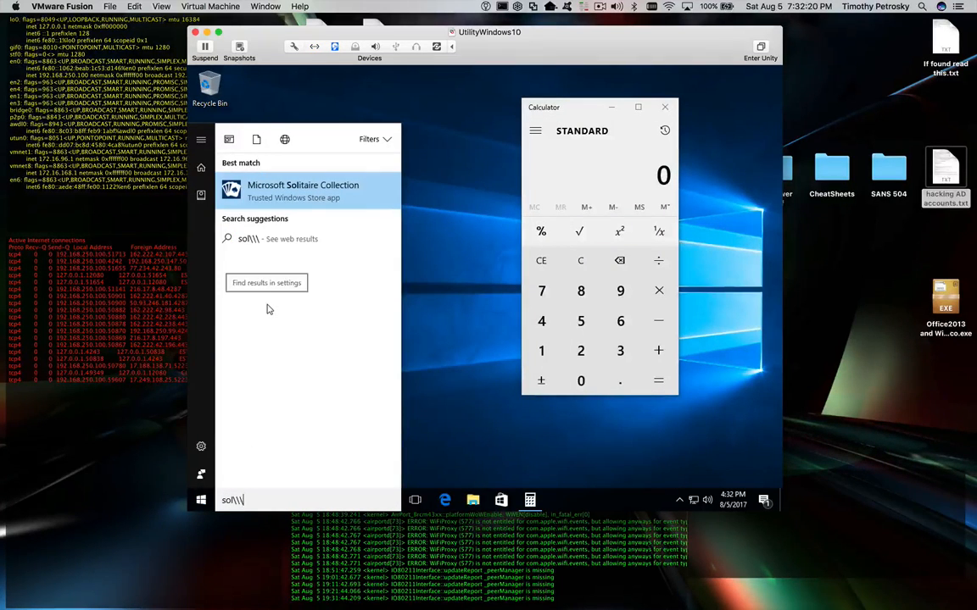
pyautogui.press('BackSpace')
pyautogui.press('BackSpace')
pyautogui.press('BackSpace')
pyautogui.press('BackSpace')
pyautogui.press('BackSpace')
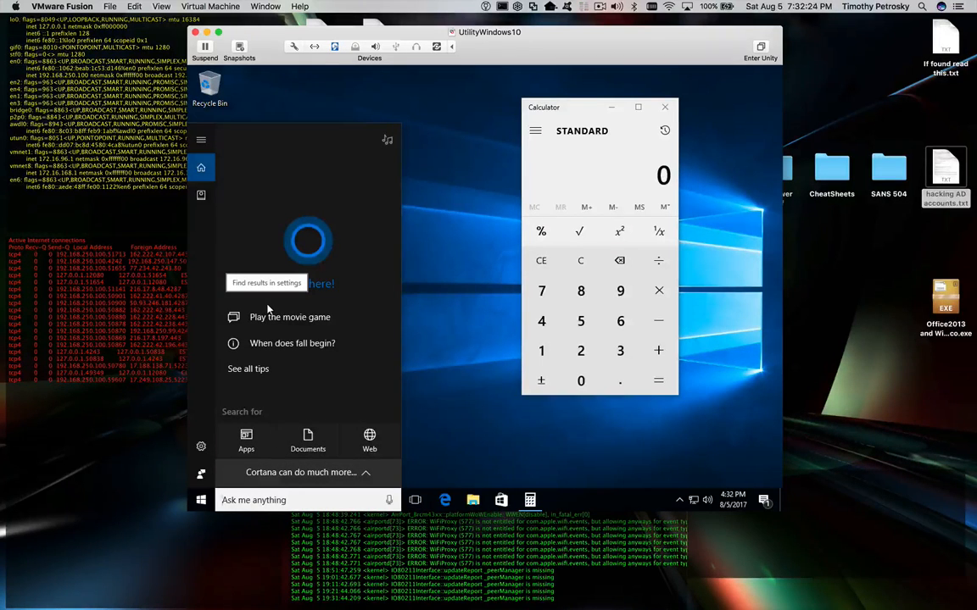
# - Launch Internet Explorer, choose 'Ask me later' on setup, and move it off Calculator
pyautogui.write('internet')
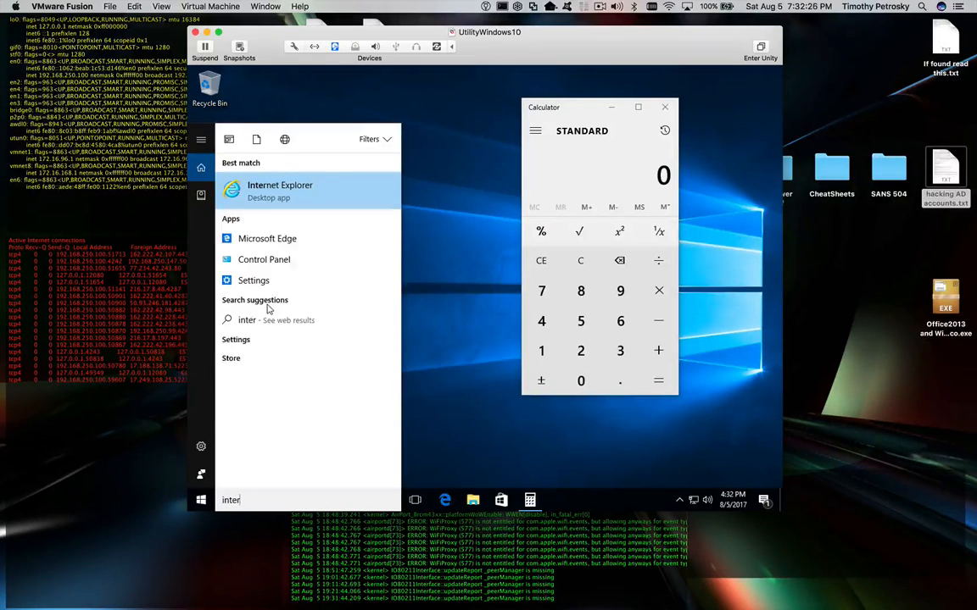
pyautogui.press('Return')
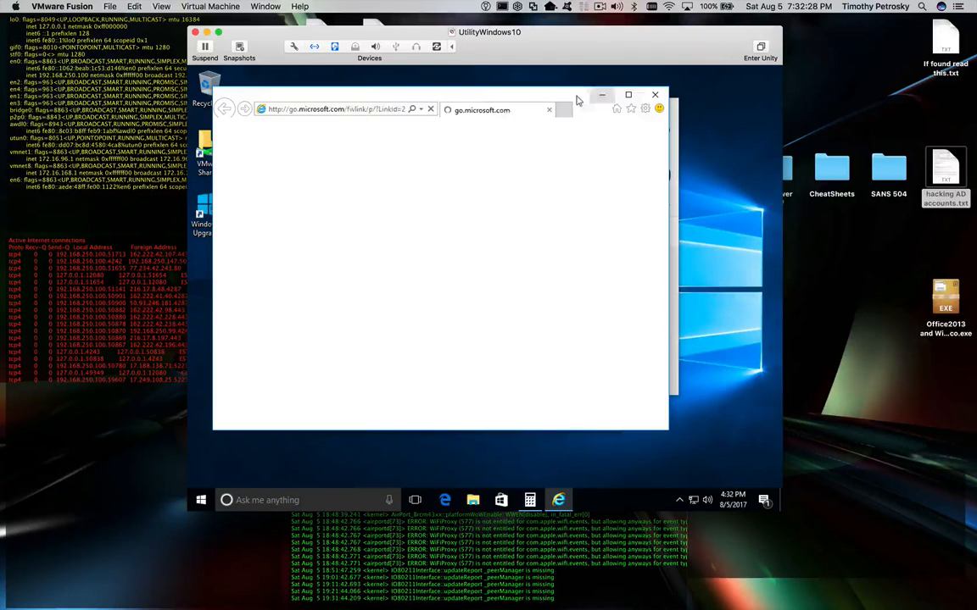
pyautogui.moveTo(553, 100); pyautogui.dragTo(576, 147)
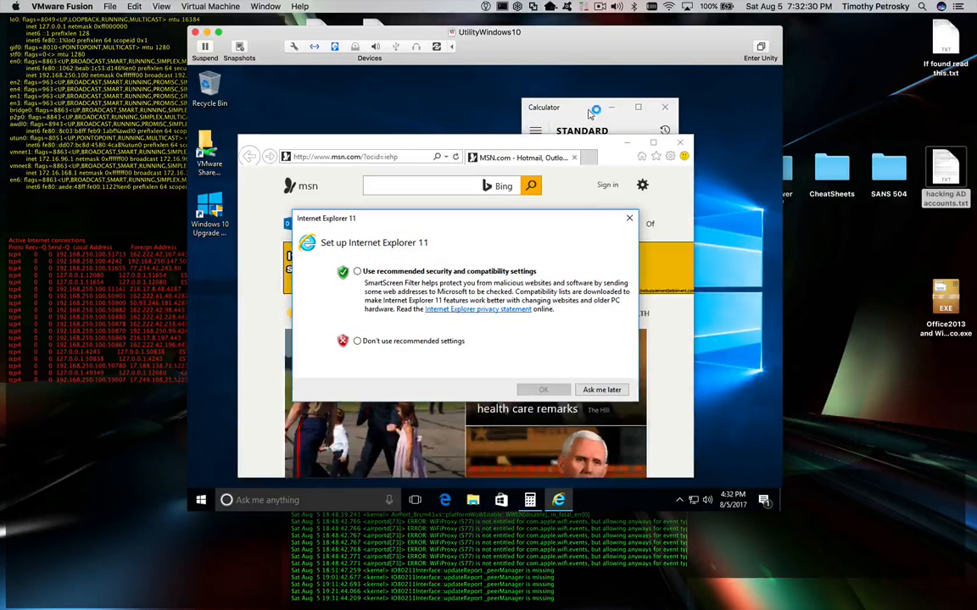
pyautogui.click(598, 391)
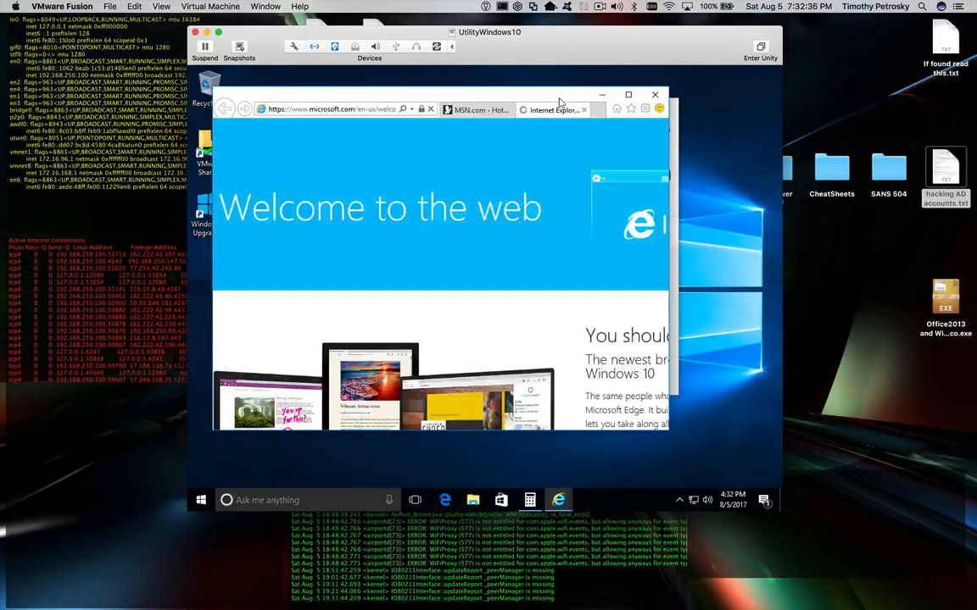
pyautogui.moveTo(559, 102); pyautogui.dragTo(604, 171)
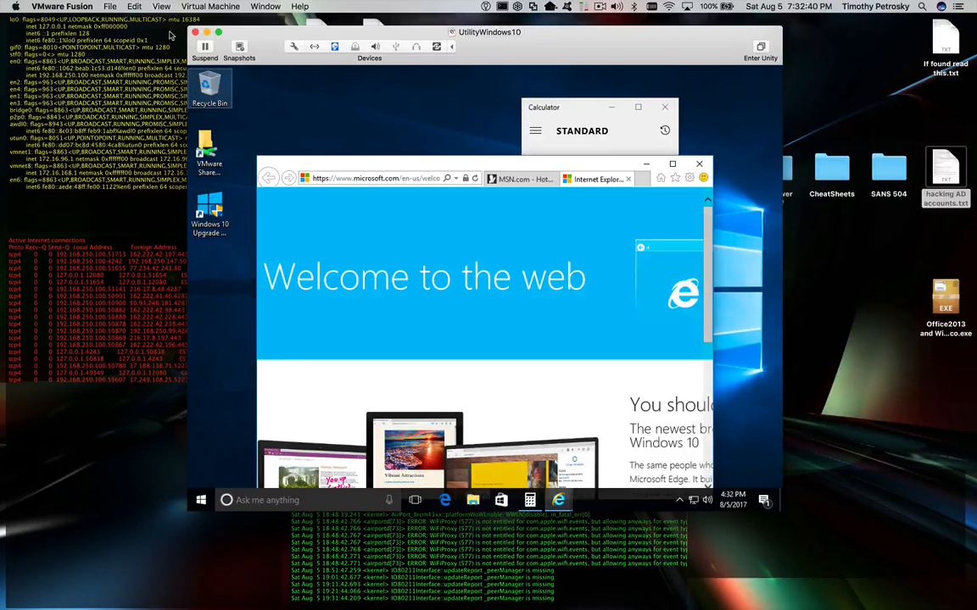
# - Switch the Windows VM to full screen
pyautogui.click(183, 6)
pyautogui.moveTo(161, 6)
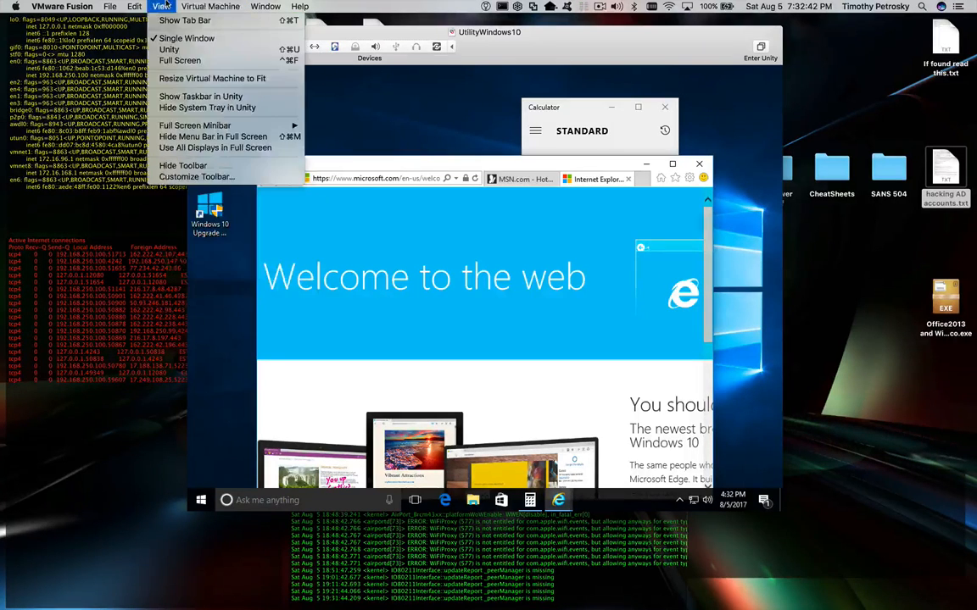
pyautogui.click(182, 61)
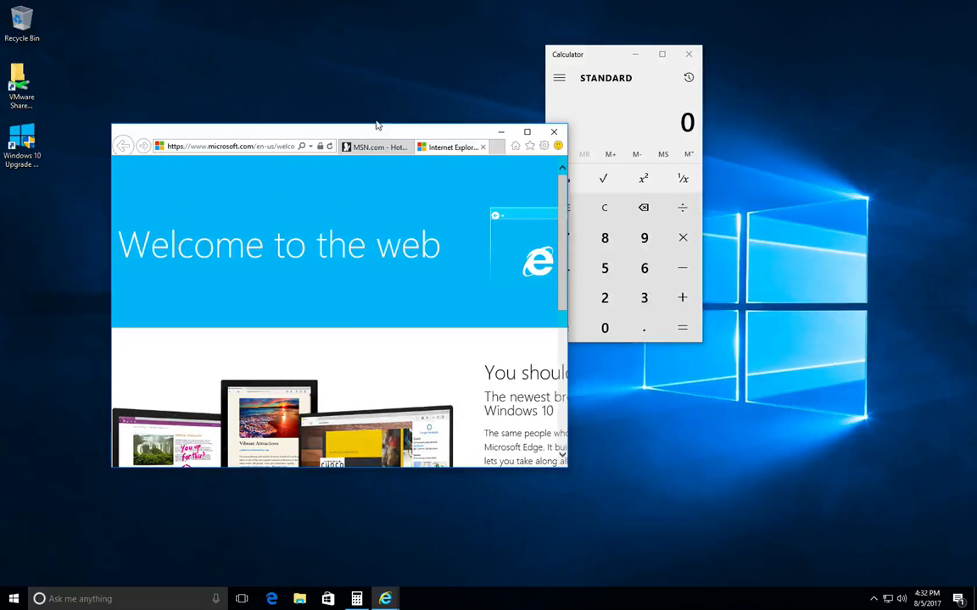
# - Peek at the Mac desktop and back, then nudge Internet Explorer slightly up-left
pyautogui.hotkey('ctrl', 'Left')
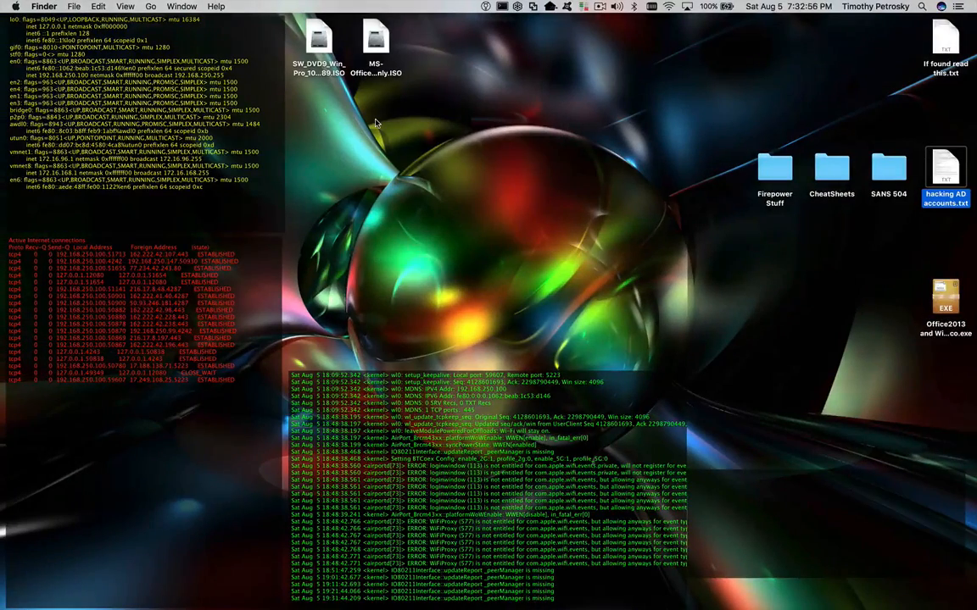
pyautogui.hotkey('ctrl', 'Right')
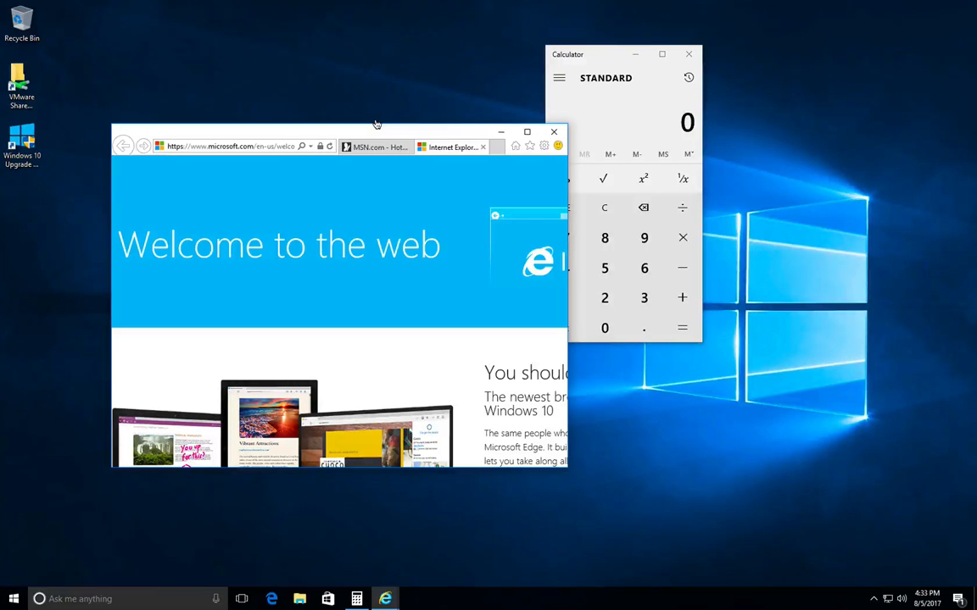
pyautogui.moveTo(333, 140); pyautogui.dragTo(323, 119)
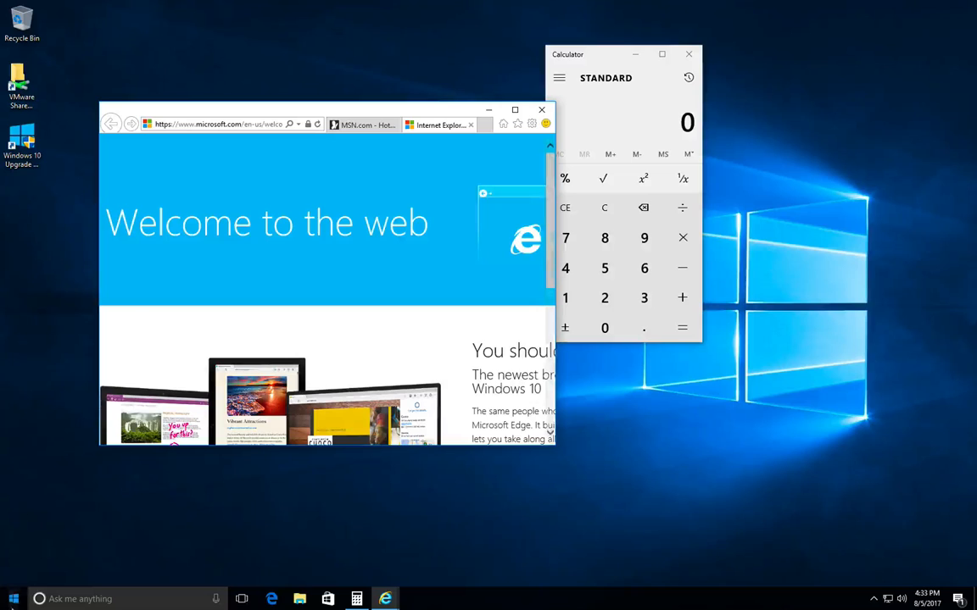
pyautogui.click(12, 599)
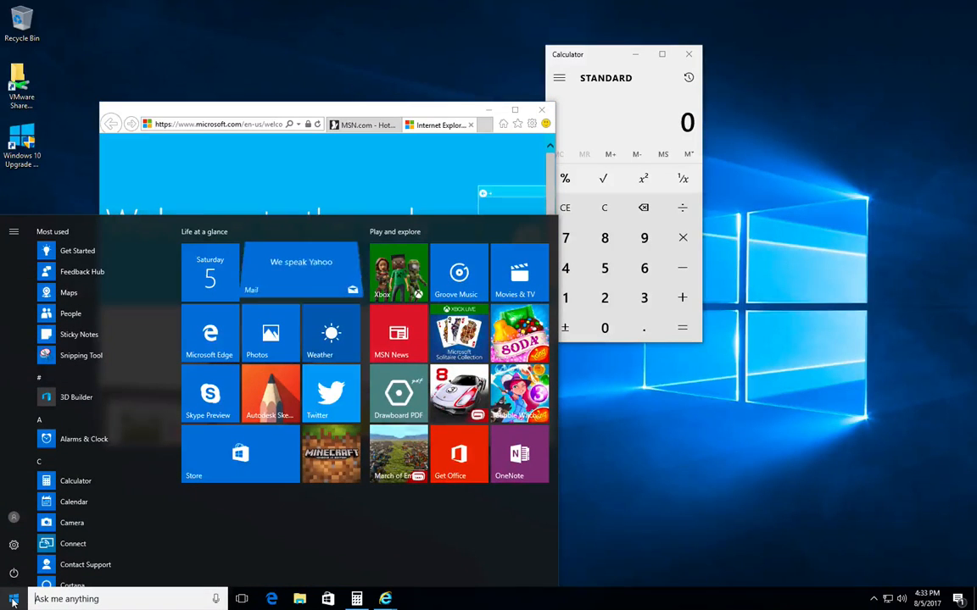
# - Run ipconfig /all in Command Prompt and select the IPv4 address 192.168.250.144
pyautogui.write('cmd')
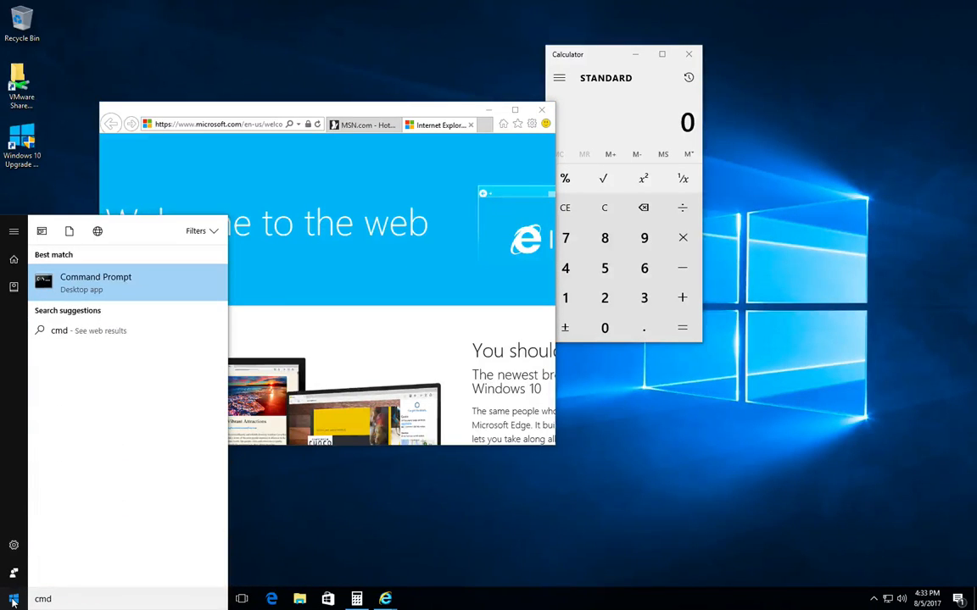
pyautogui.press('Return')
pyautogui.write('ipconf')
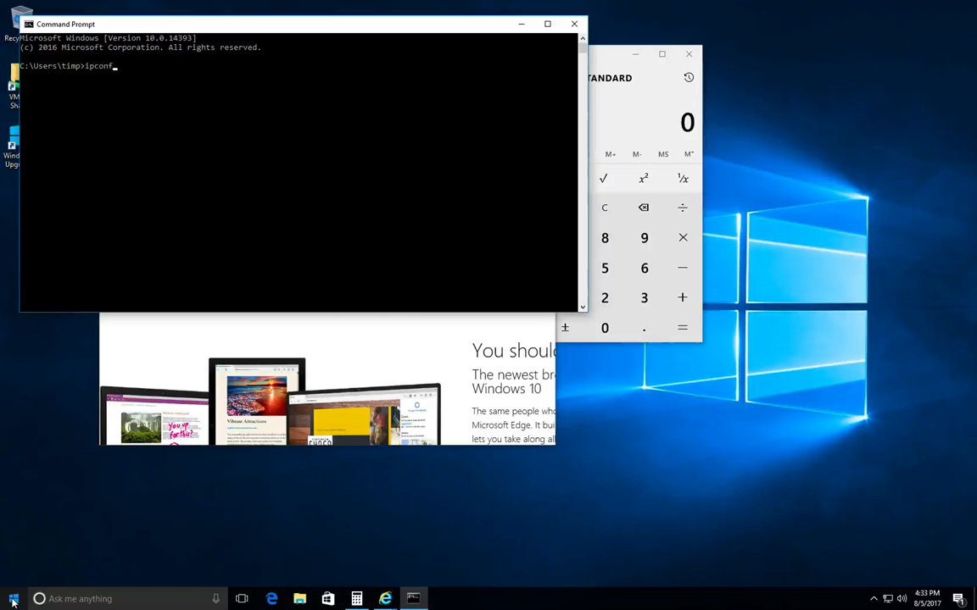
pyautogui.write('ig /all')
pyautogui.press('Return')
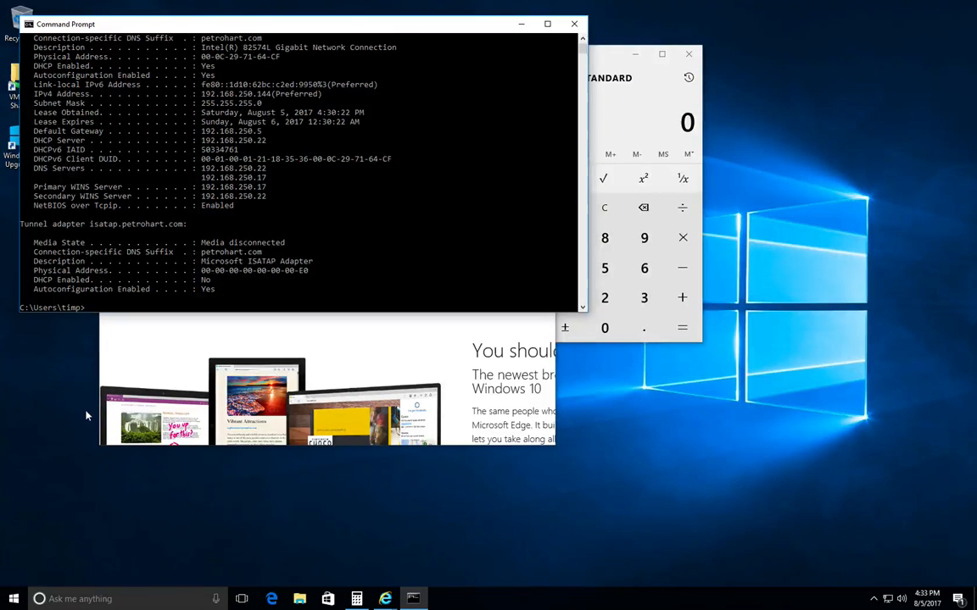
pyautogui.scroll(1, 180, 191)
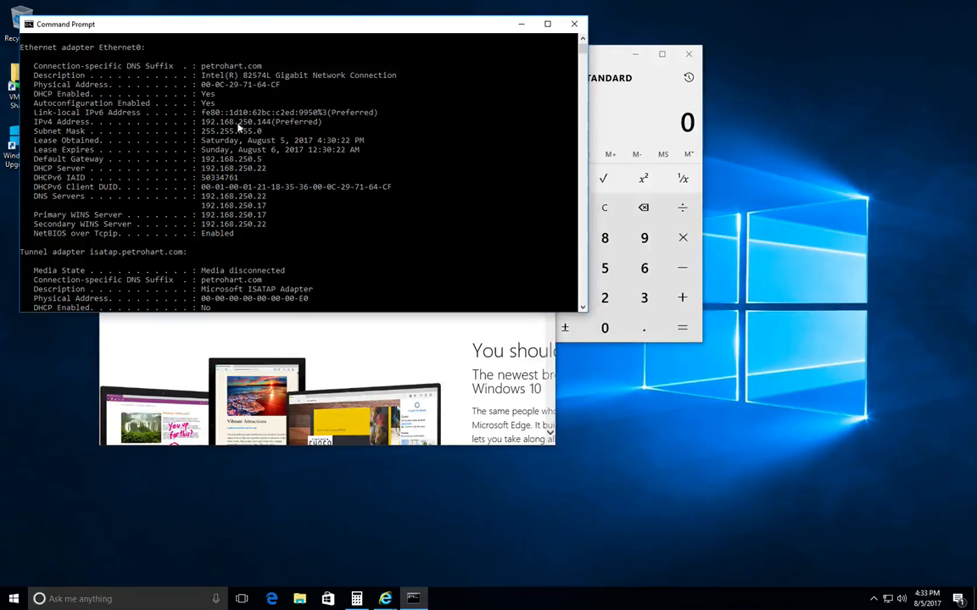
pyautogui.moveTo(264, 123); pyautogui.dragTo(201, 125)
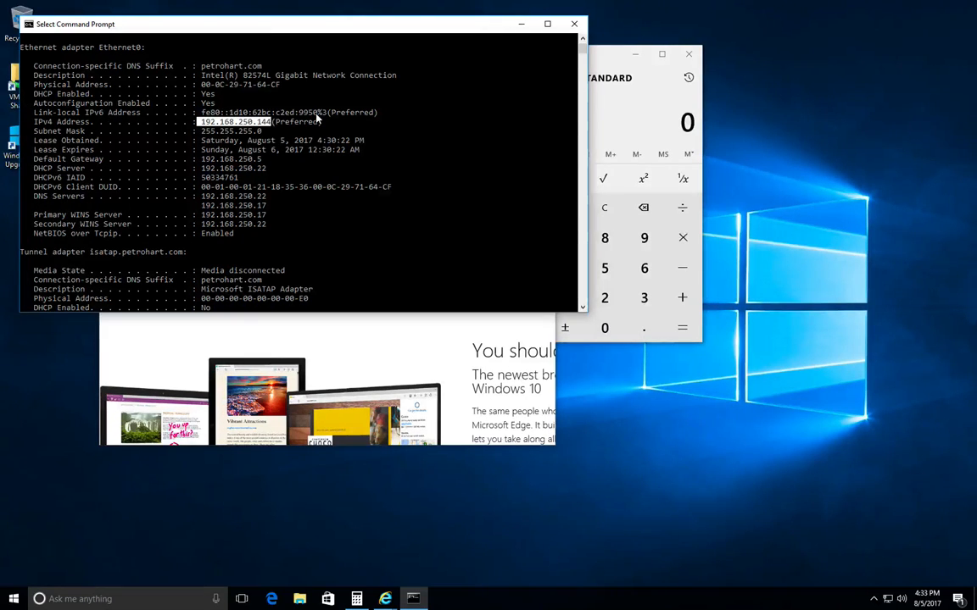
pyautogui.moveTo(269, 85); pyautogui.dragTo(276, 88)
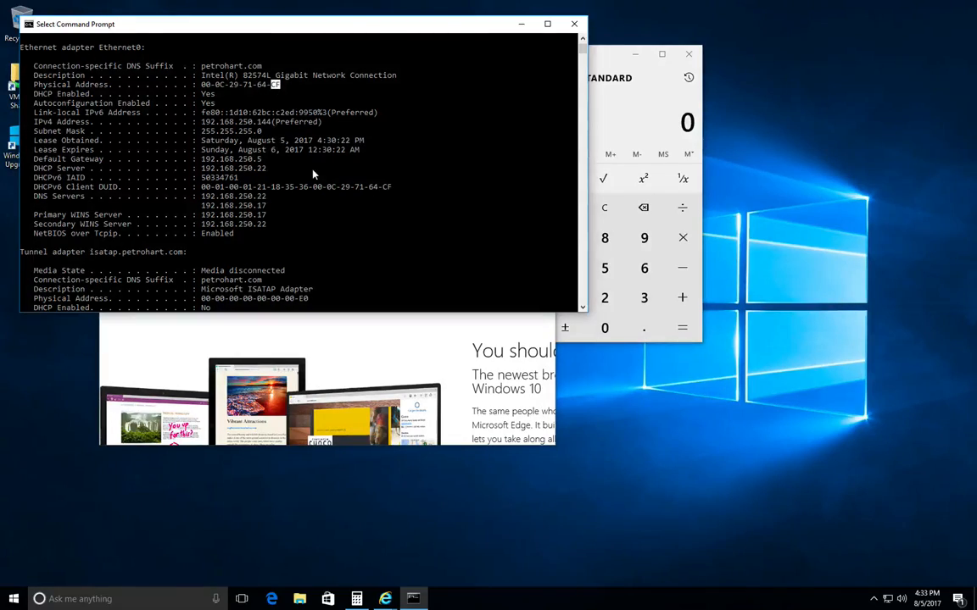
pyautogui.hotkey('ctrl', 'Left')
# - In a new Terminal window, run IFCONFIG and select the en0 address 192.168.250.100
pyautogui.press('super+Tab')
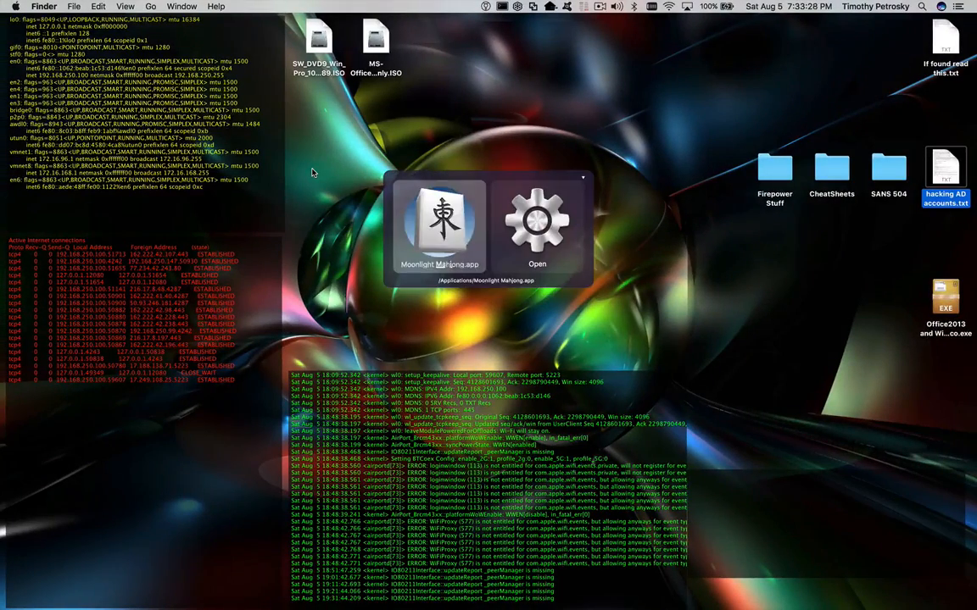
pyautogui.press('super+n')
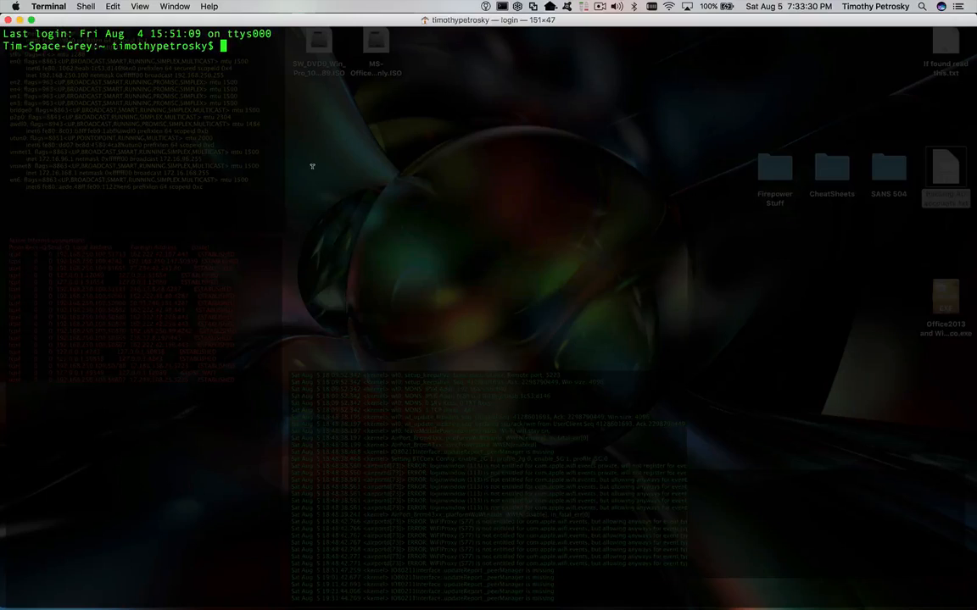
pyautogui.moveTo(231, 21); pyautogui.dragTo(428, 76)
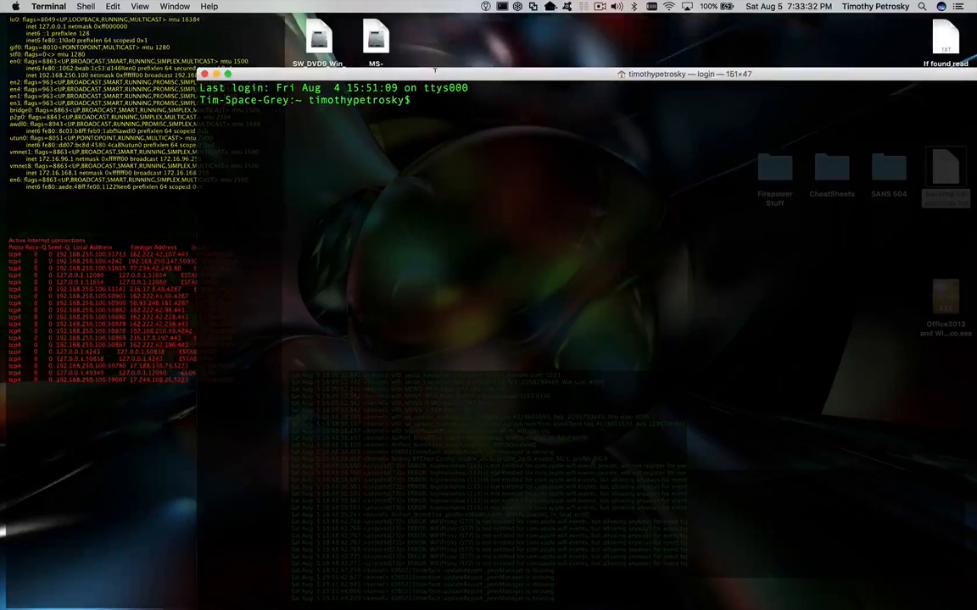
pyautogui.write('IFCONFIG')
pyautogui.press('Return')
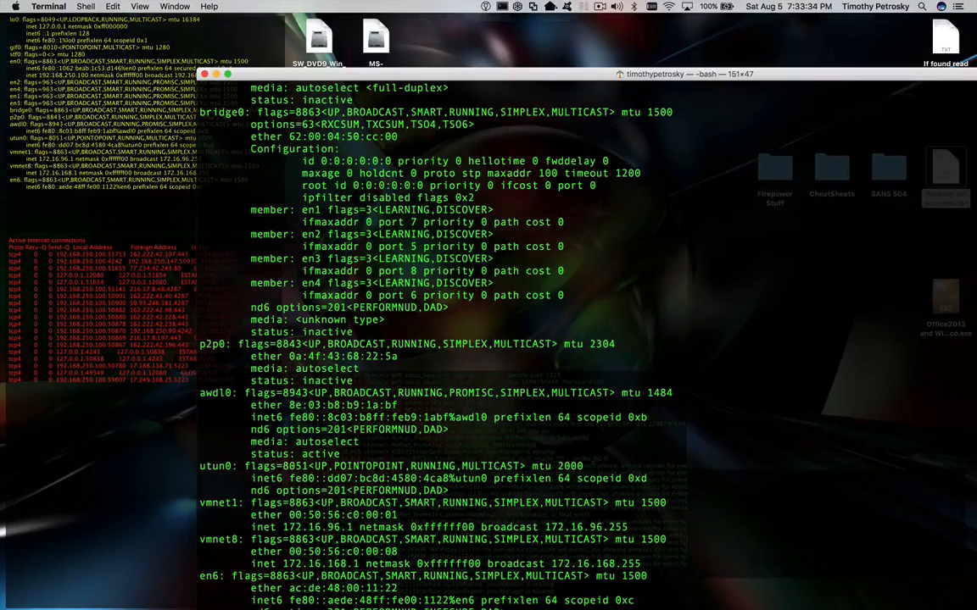
pyautogui.scroll(10, 374, 172)
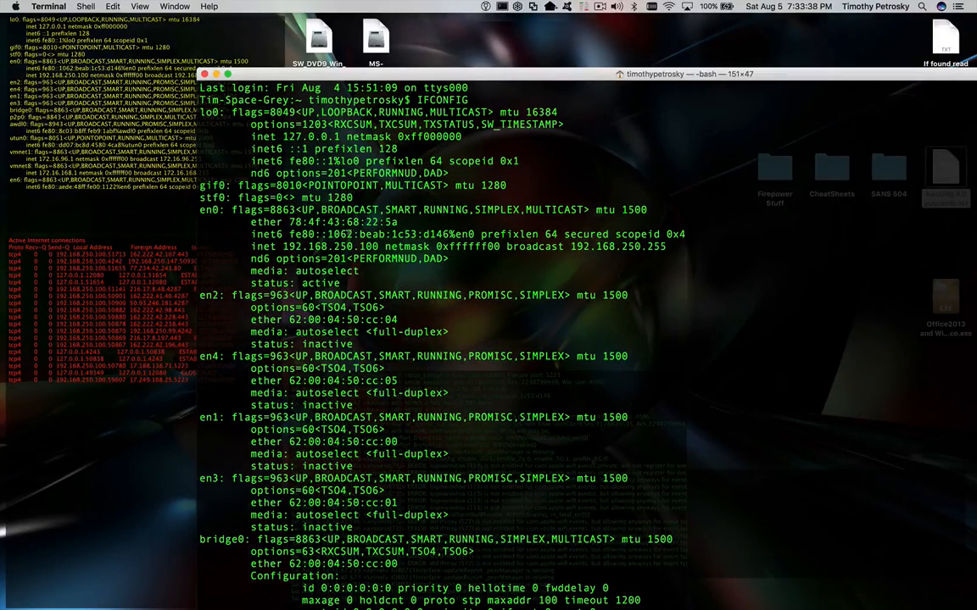
pyautogui.moveTo(378, 245); pyautogui.dragTo(321, 247)
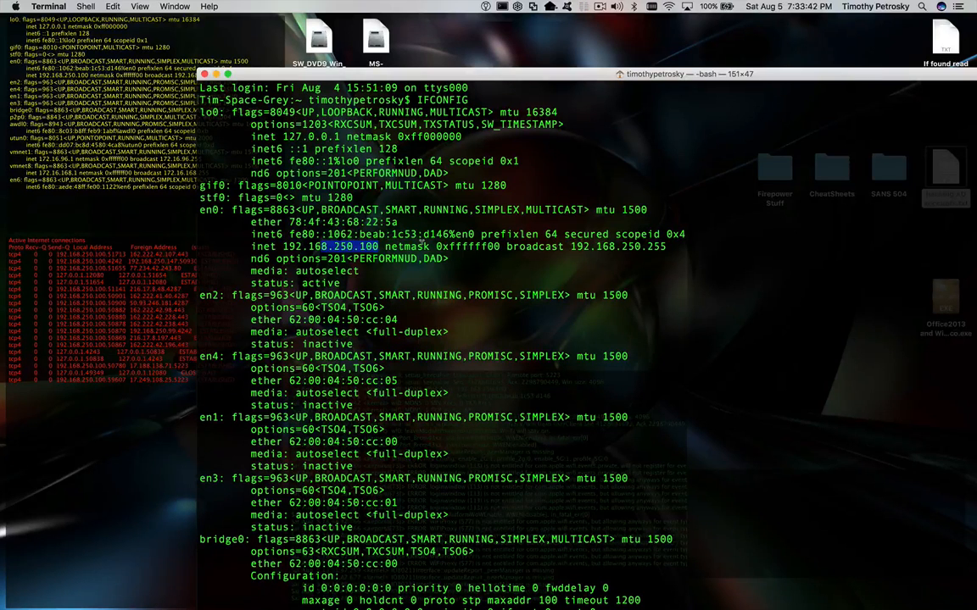
pyautogui.moveTo(399, 222); pyautogui.dragTo(387, 217)
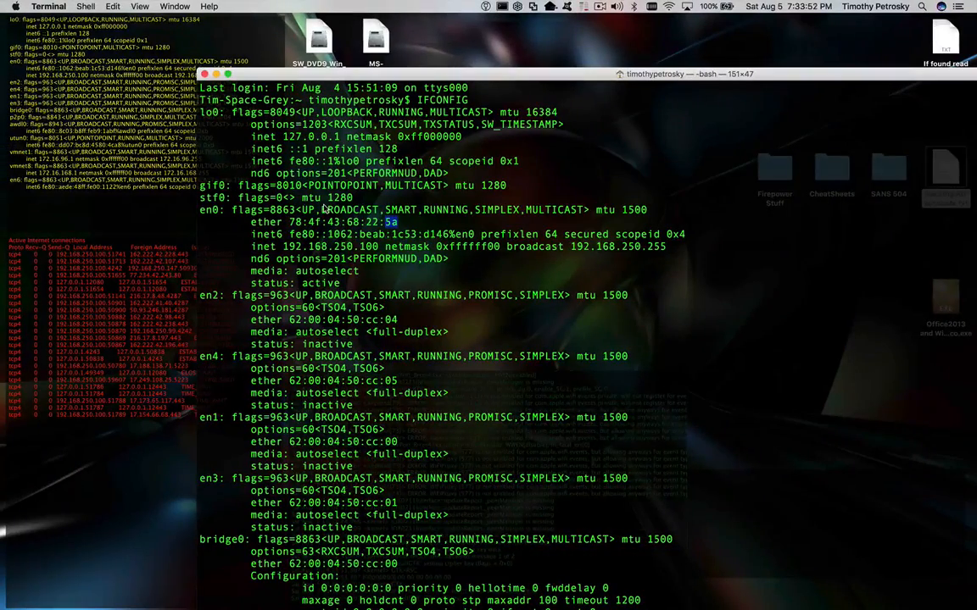
# - Shrink Terminal to 116x30 and run PING 192.168.250.144, then return to the VM
pyautogui.moveTo(196, 69); pyautogui.dragTo(421, 277)
pyautogui.moveTo(555, 288); pyautogui.dragTo(279, 60)
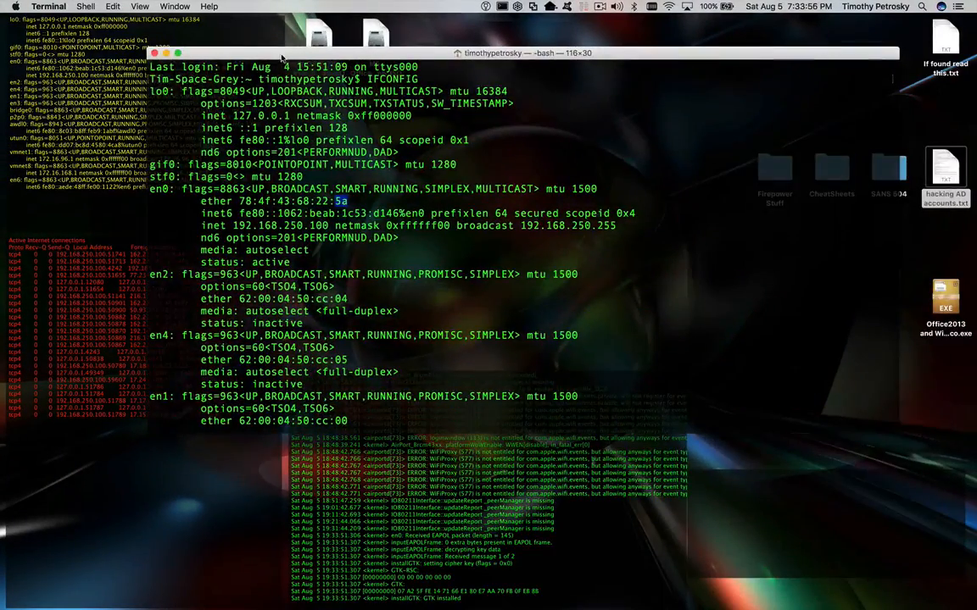
pyautogui.press('Return')
pyautogui.press('Return')
pyautogui.press('Return')
pyautogui.write('PING 192.18')
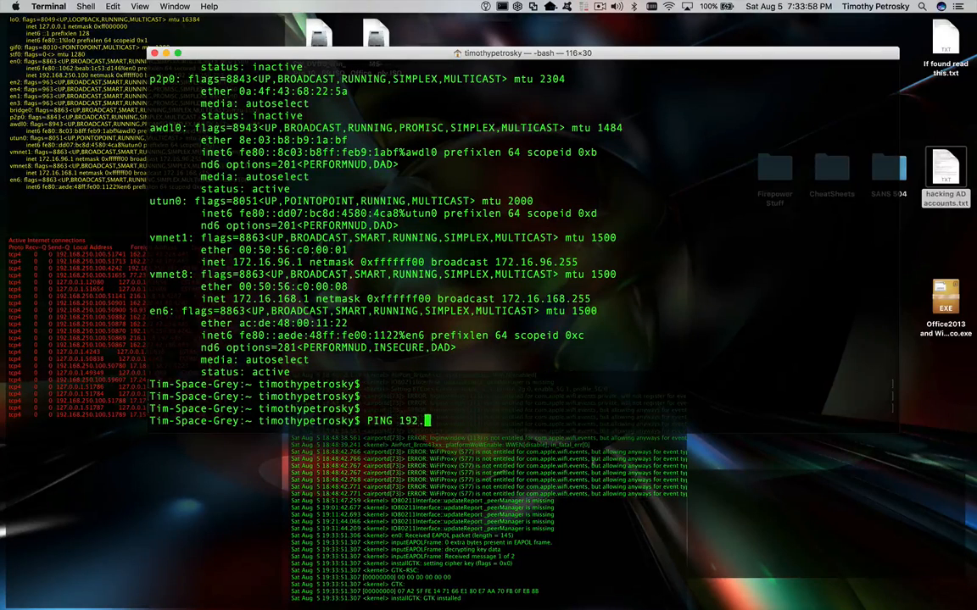
pyautogui.press('BackSpace')
pyautogui.press('BackSpace')
pyautogui.press('BackSpace')
pyautogui.press('BackSpace')
pyautogui.press('BackSpace')
pyautogui.write('92.168.250.144')
pyautogui.press('Return')
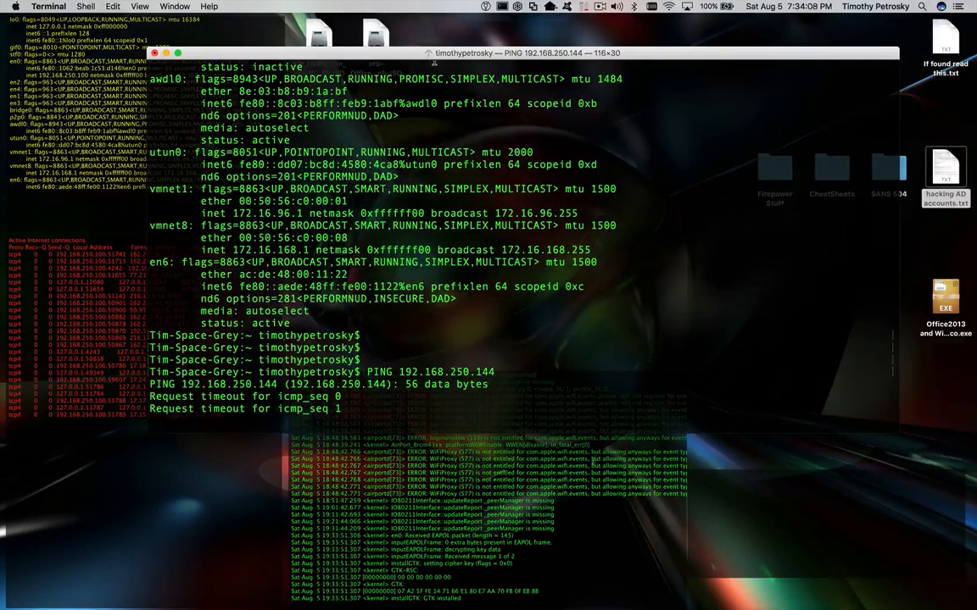
pyautogui.hotkey('ctrl', 'Right')
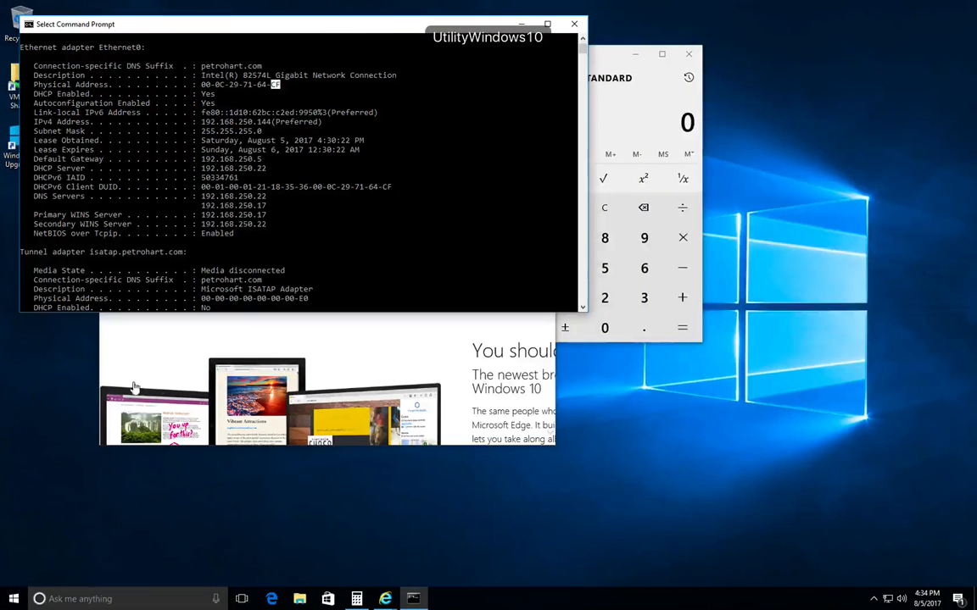
# - Open Control Panel from the Start right-click menu, view small icons, and choose Windows Firewall
pyautogui.click(10, 602)
pyautogui.rightClick(10, 603)
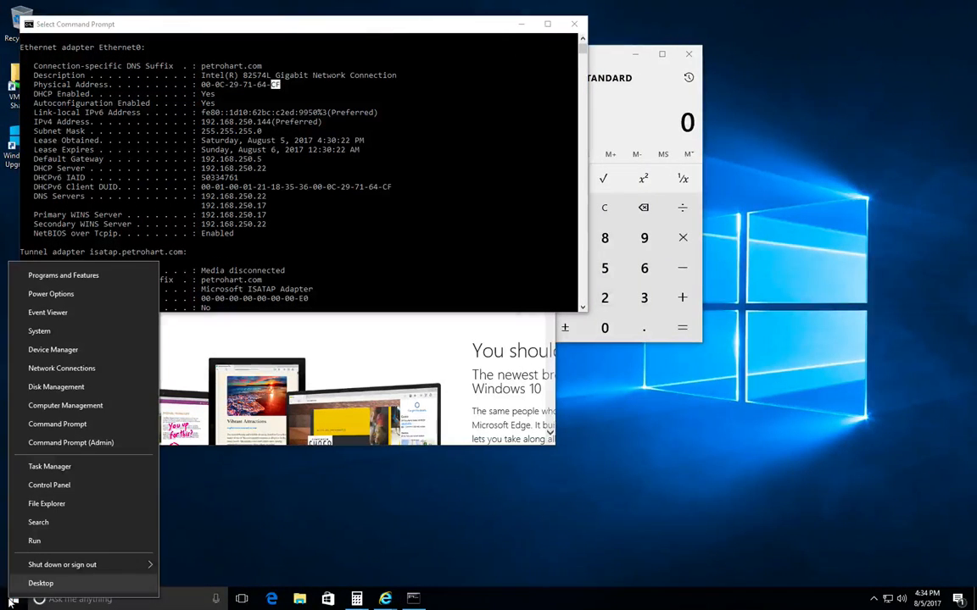
pyautogui.click(104, 488)
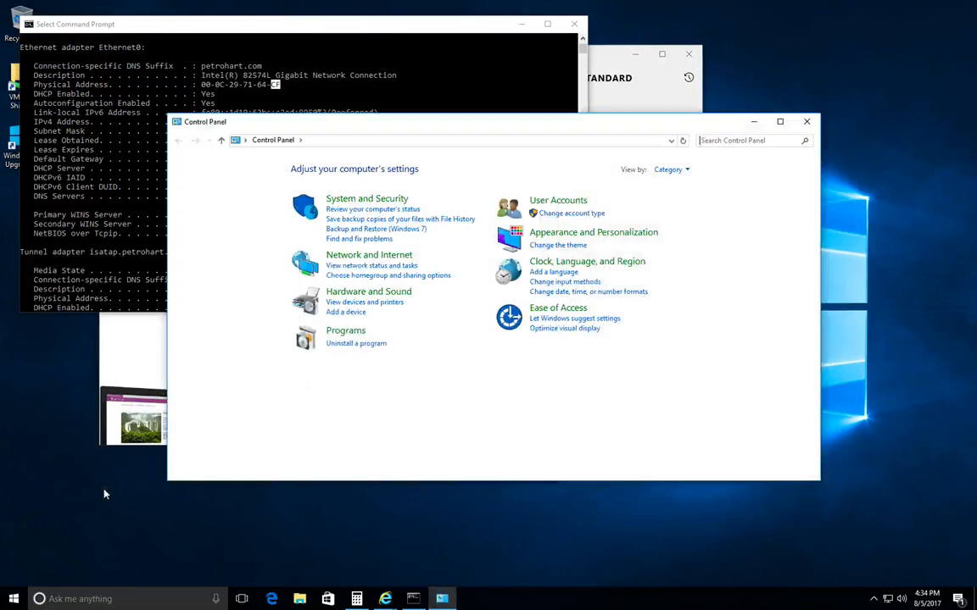
pyautogui.click(679, 170)
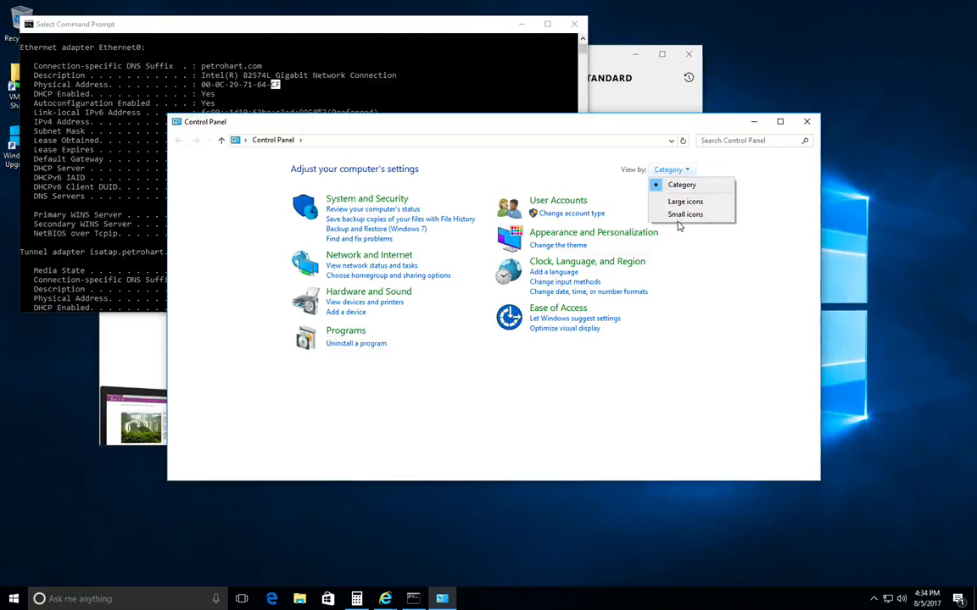
pyautogui.click(683, 214)
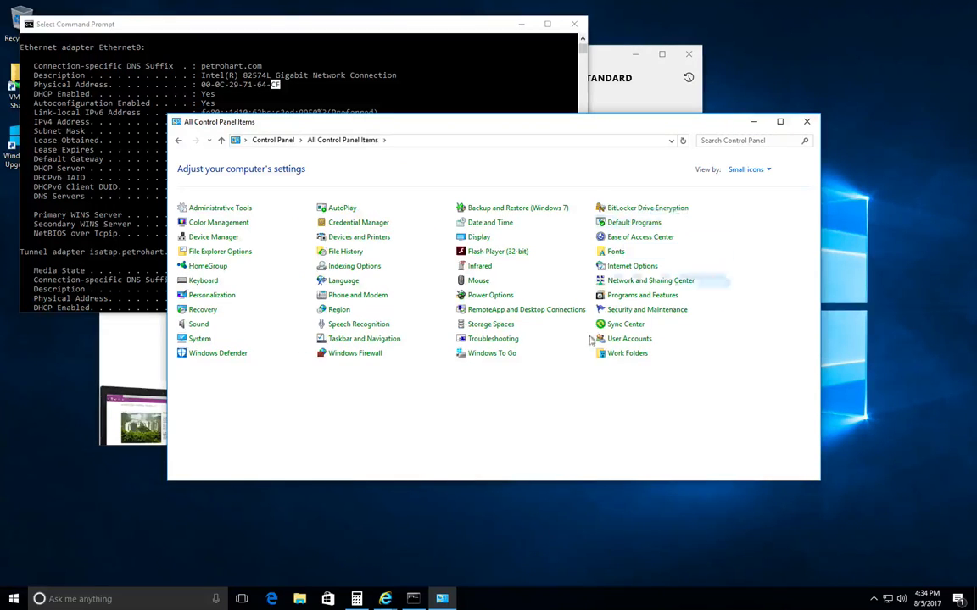
pyautogui.click(369, 355)
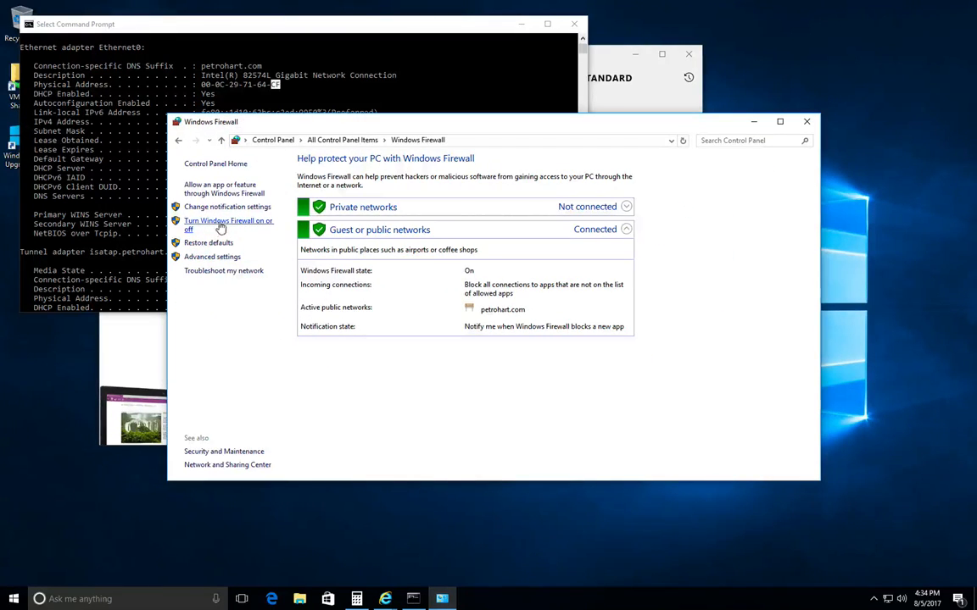
# - Turn off Windows Firewall for both private and public networks
pyautogui.click(263, 224)
pyautogui.click(361, 248)
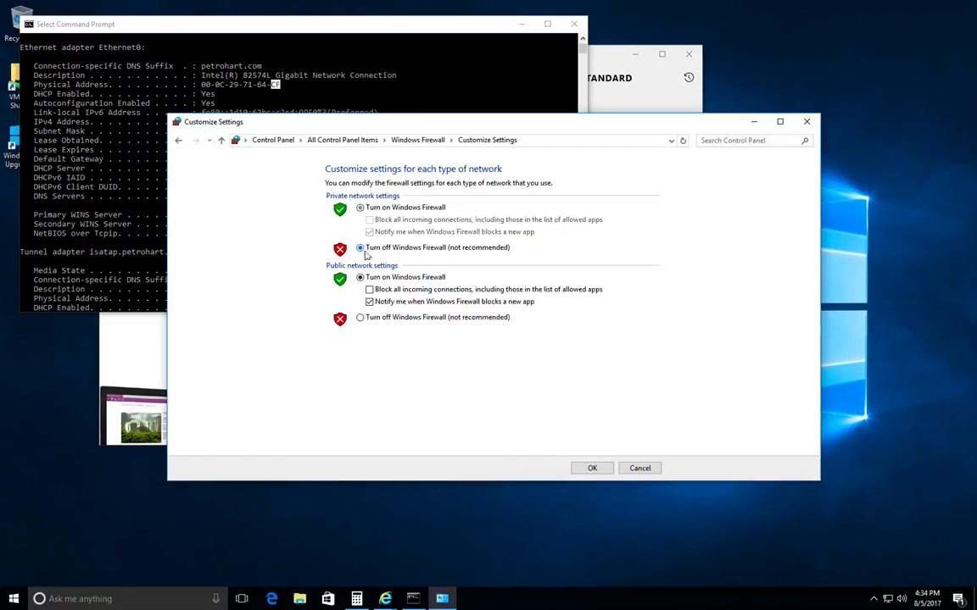
pyautogui.click(360, 317)
pyautogui.click(591, 468)
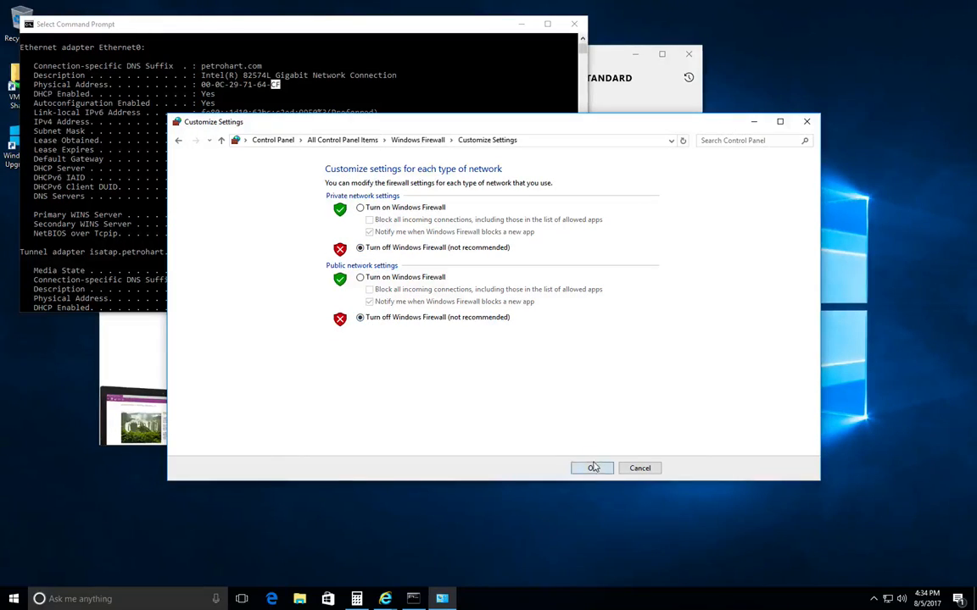
# - Terminate the answered ping in Terminal, then close the Windows Firewall window
pyautogui.hotkey('ctrl', 'Left')
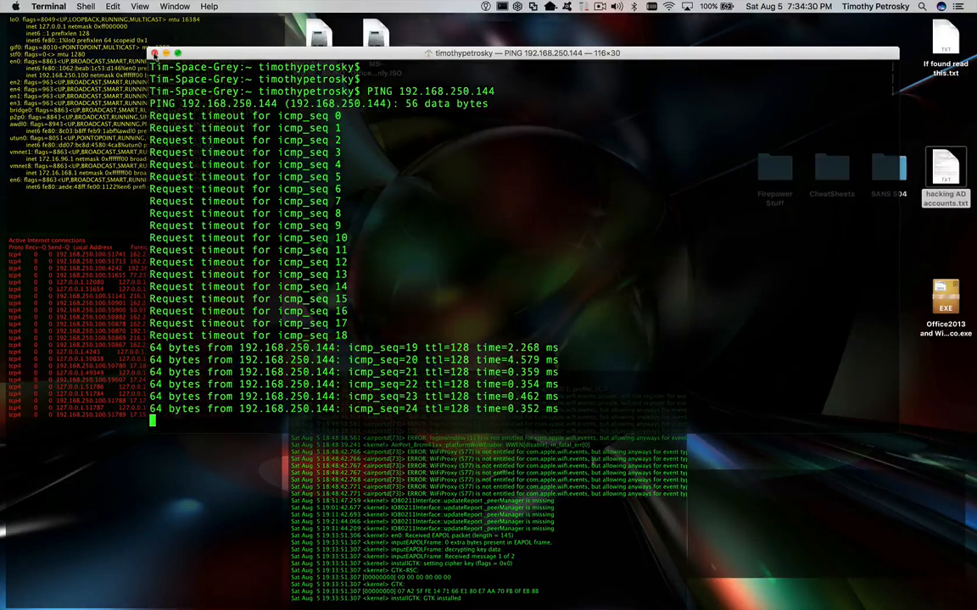
pyautogui.click(154, 53)
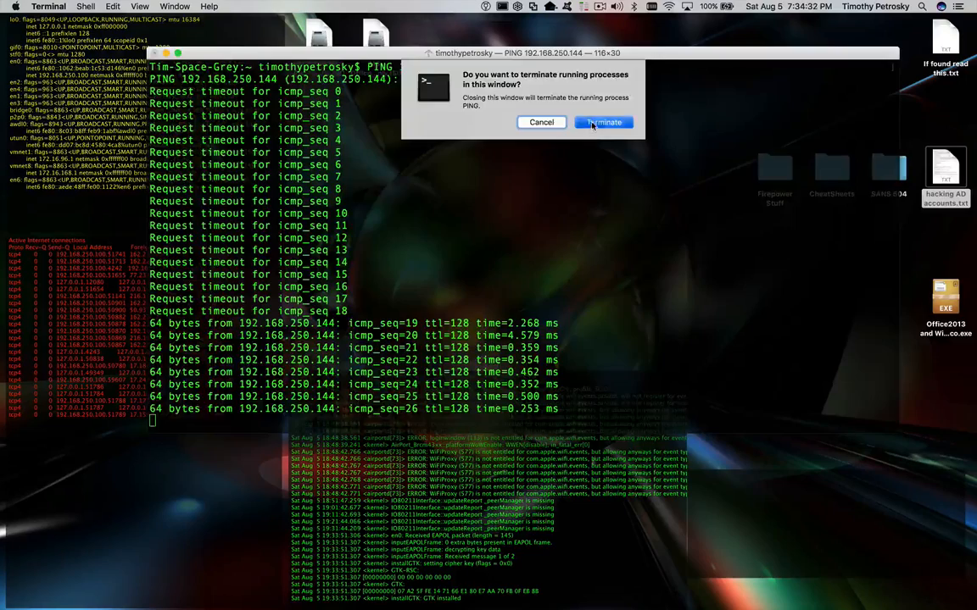
pyautogui.click(590, 125)
pyautogui.hotkey('ctrl', 'Right')
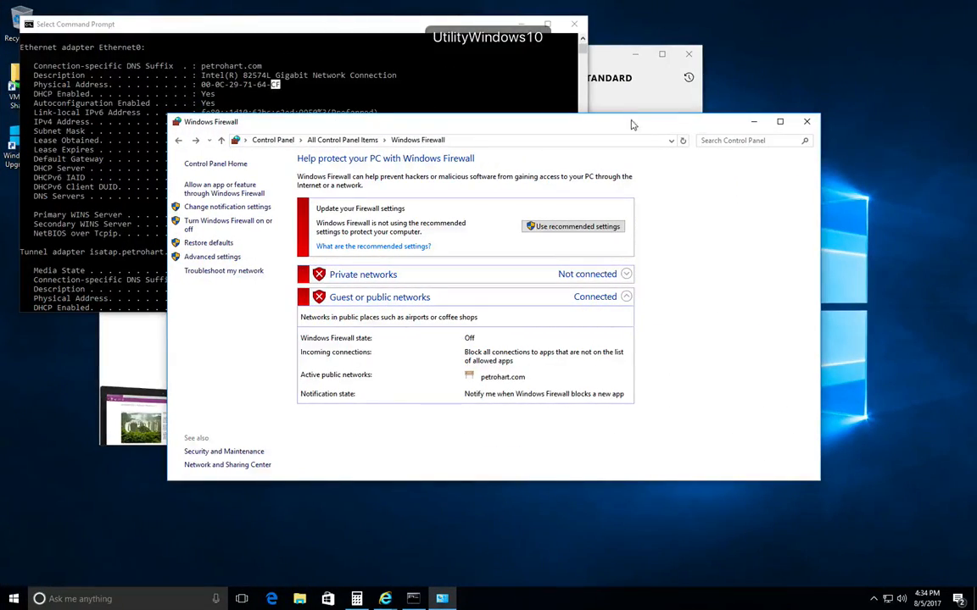
pyautogui.click(806, 121)
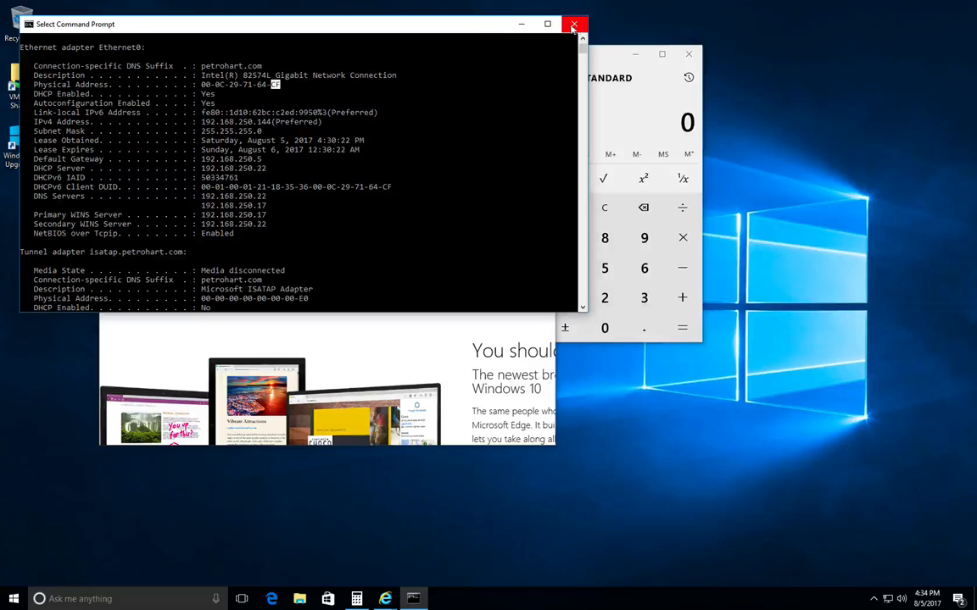
# - Drag Command Prompt down-right to reveal Internet Explorer behind it
pyautogui.moveTo(467, 24); pyautogui.dragTo(774, 242)
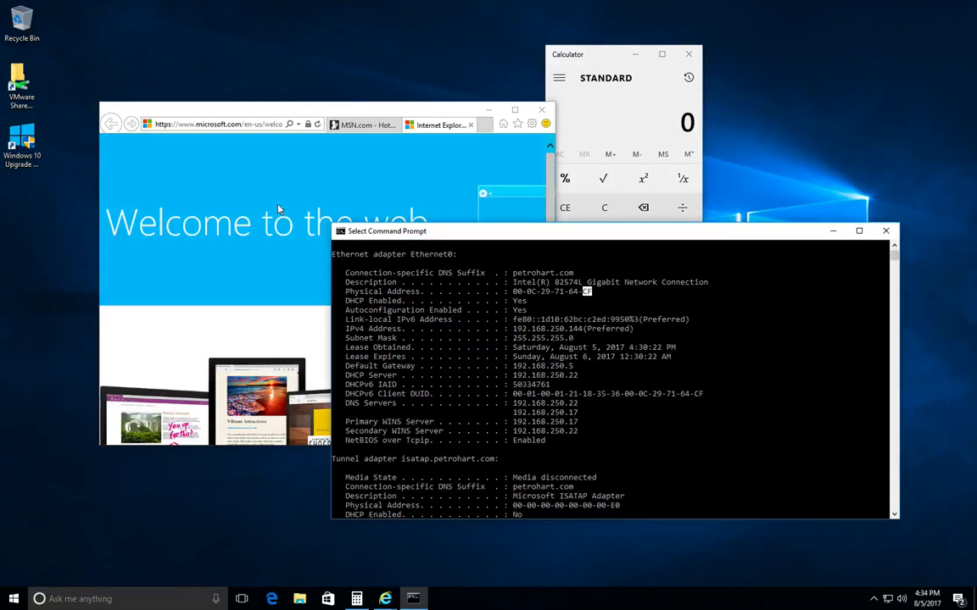
pyautogui.click(117, 33)
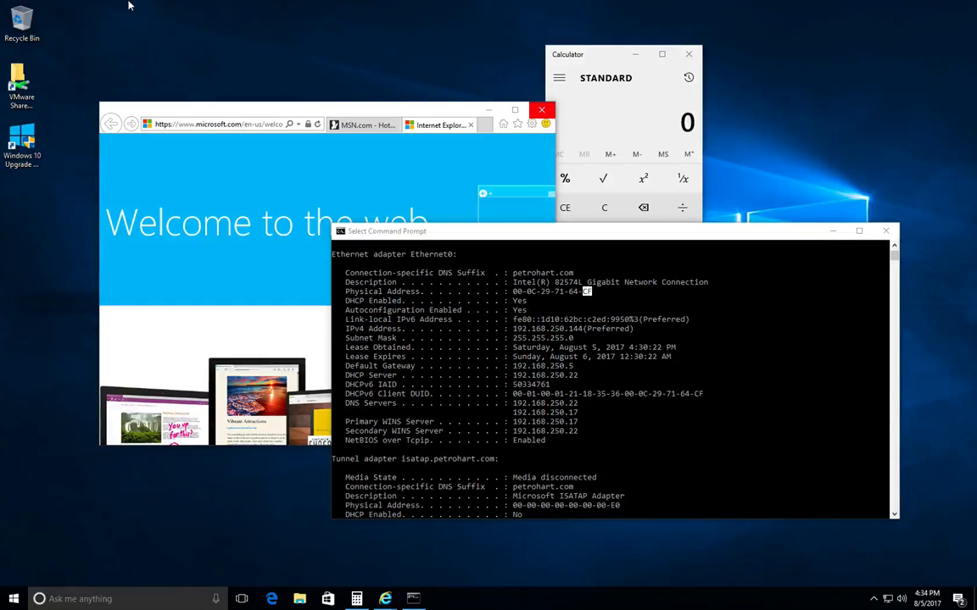
pyautogui.moveTo(129, 5)
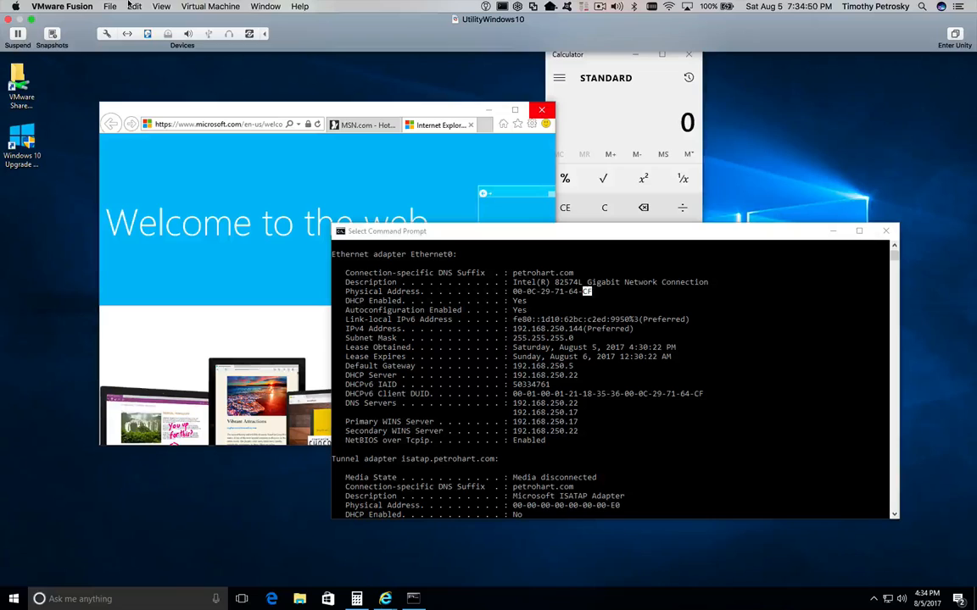
# - Switch the VM to Unity mode and rearrange Internet Explorer, Calculator and Command Prompt
pyautogui.click(161, 7)
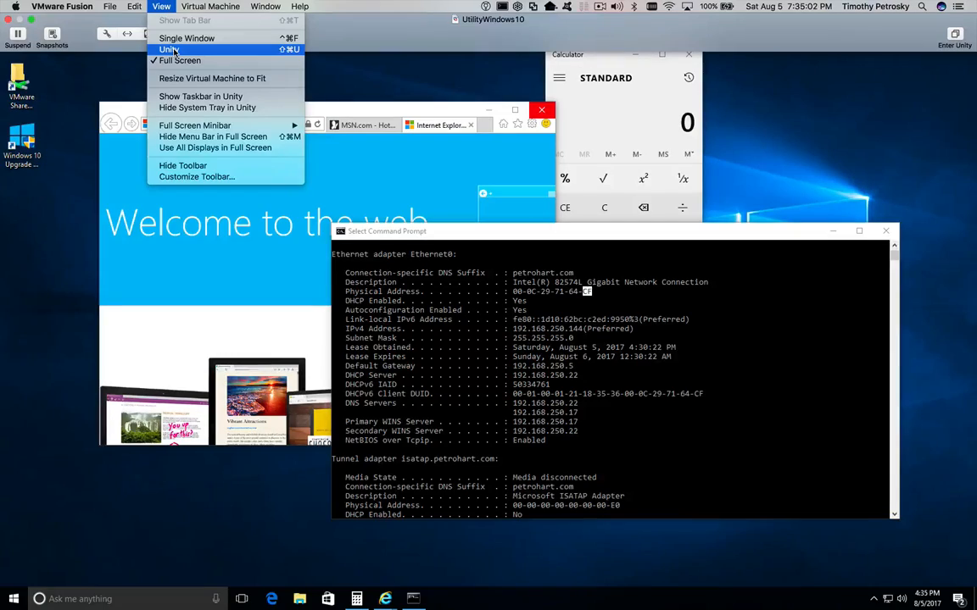
pyautogui.click(172, 51)
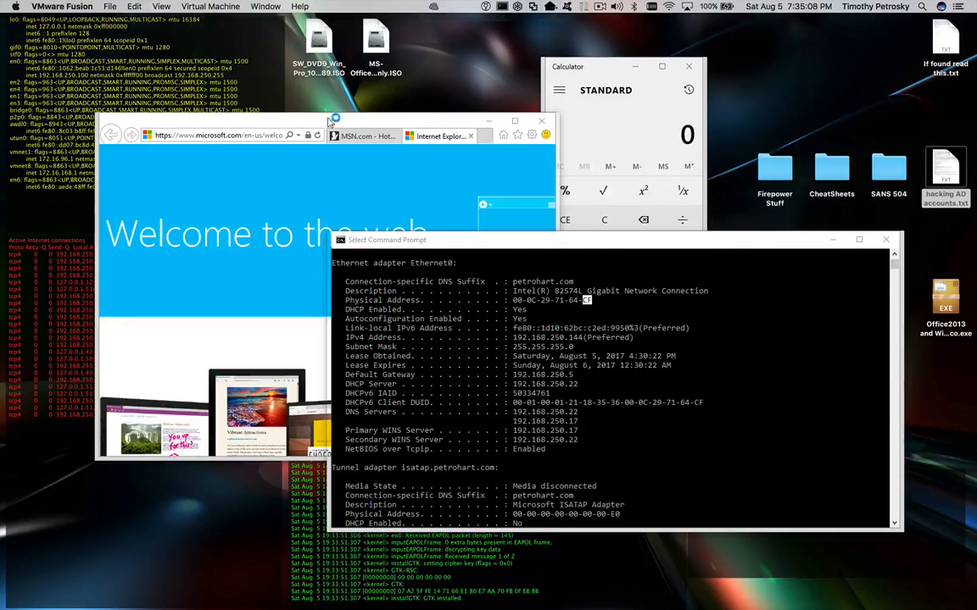
pyautogui.moveTo(326, 121); pyautogui.dragTo(280, 74)
pyautogui.moveTo(553, 64); pyautogui.dragTo(613, 56)
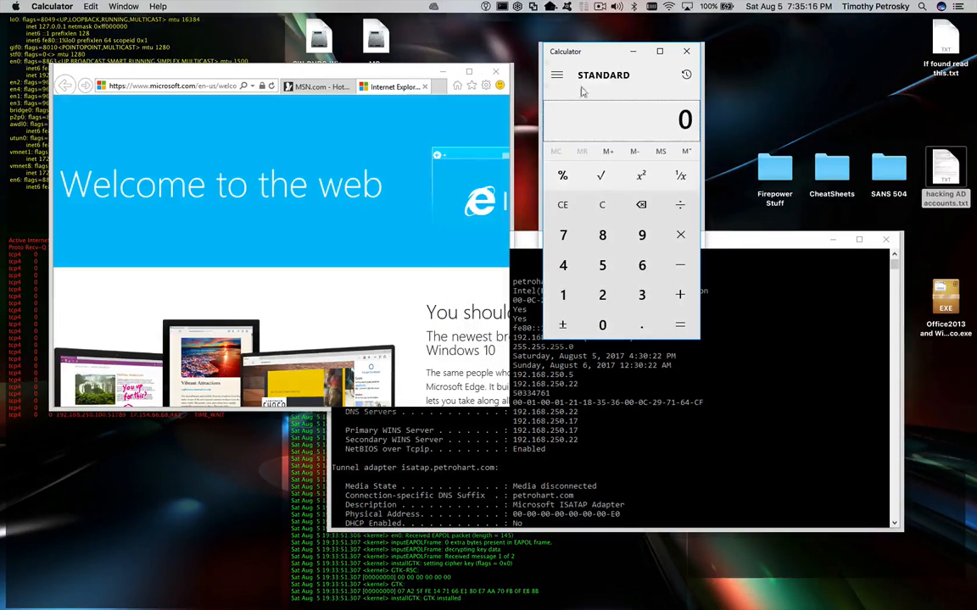
pyautogui.moveTo(746, 240); pyautogui.dragTo(621, 191)
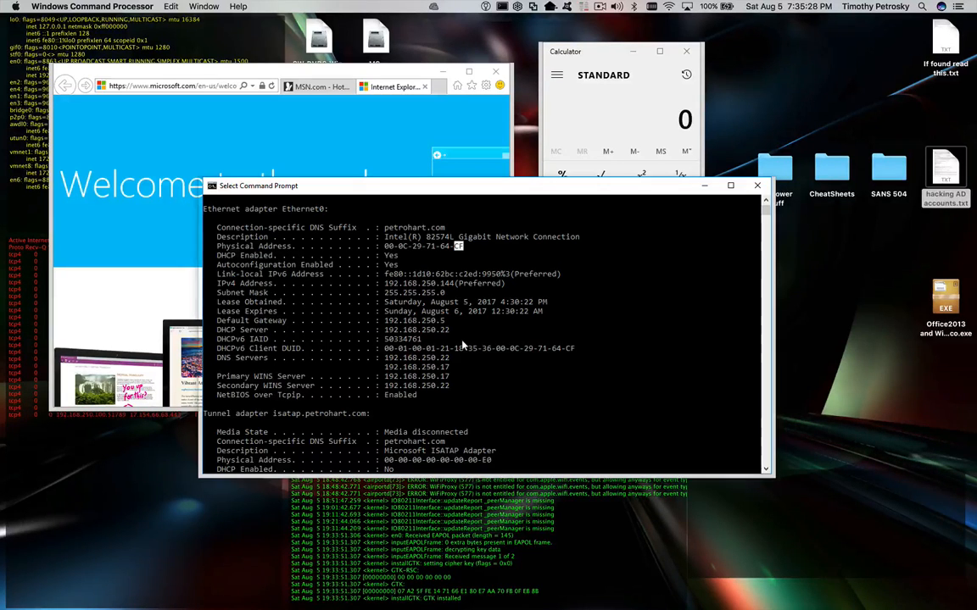
# - Launch Paint from Fusion's VM app list, close it, and bring Internet Explorer forward
pyautogui.moveTo(593, 602)
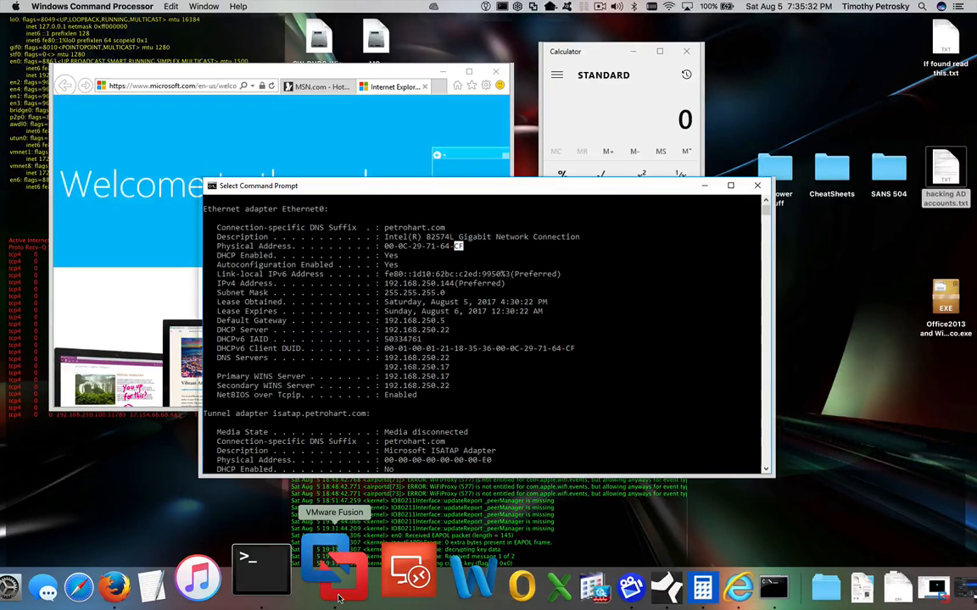
pyautogui.moveTo(338, 598); pyautogui.dragTo(337, 599)
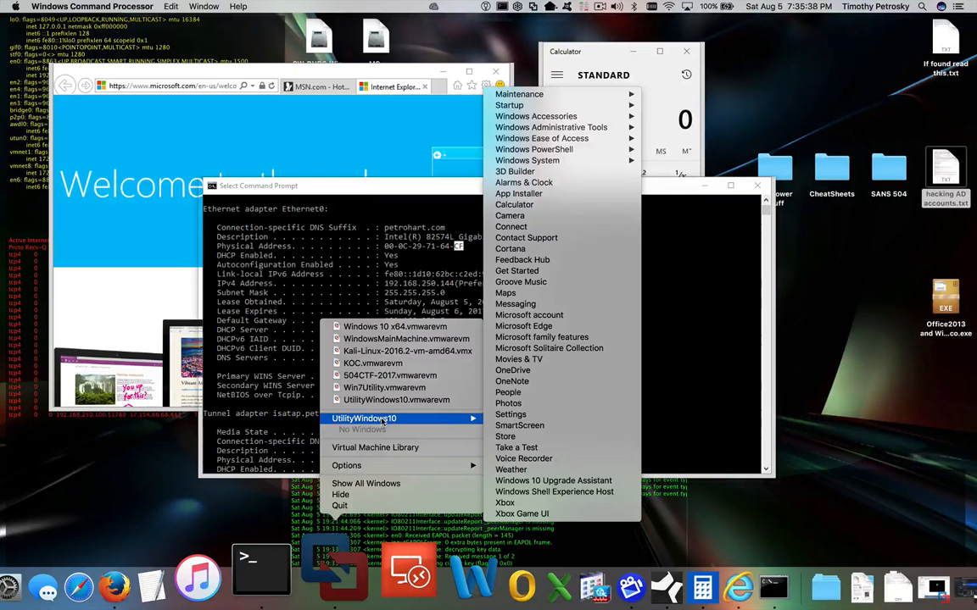
pyautogui.moveTo(457, 421)
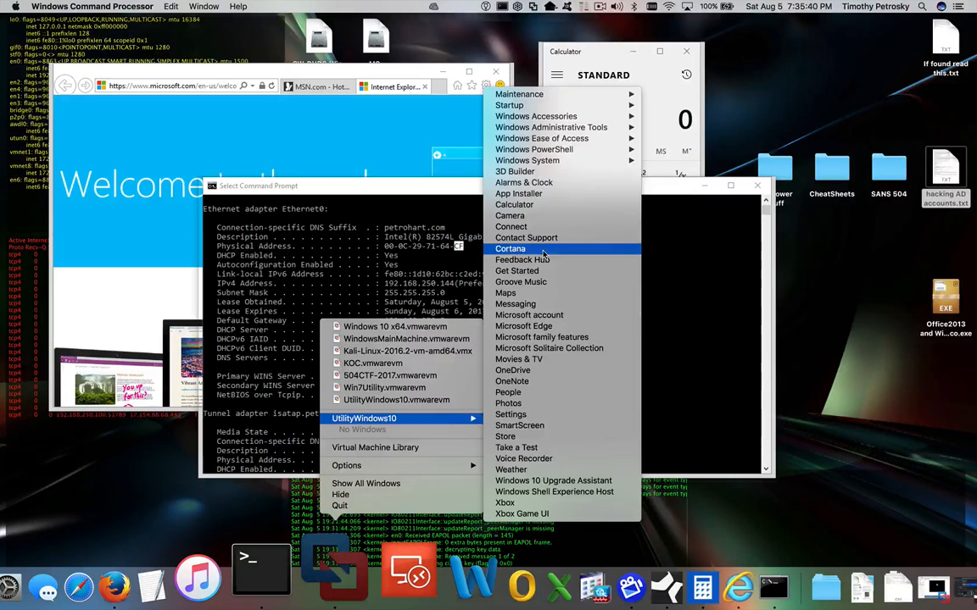
pyautogui.moveTo(560, 116)
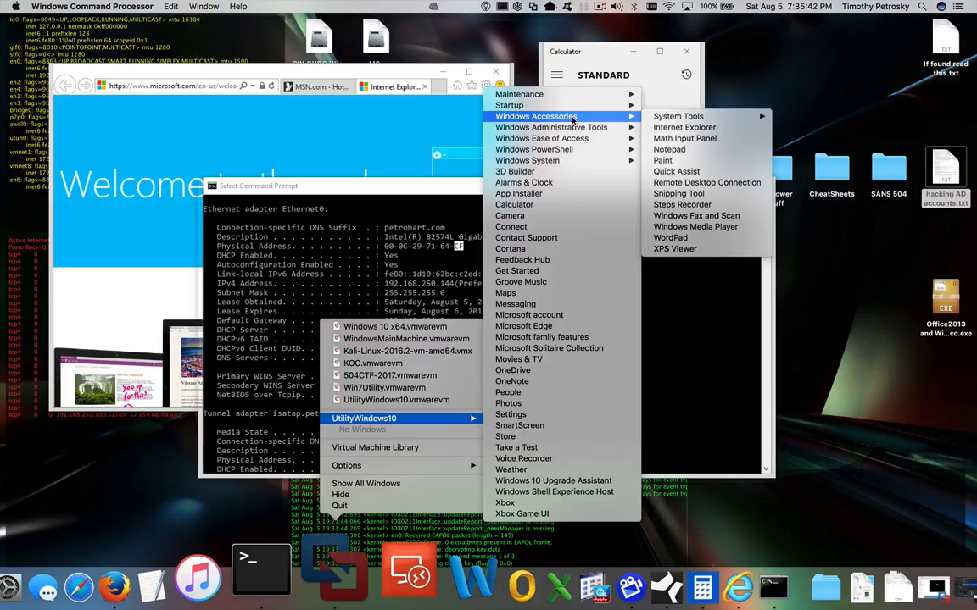
pyautogui.click(703, 161)
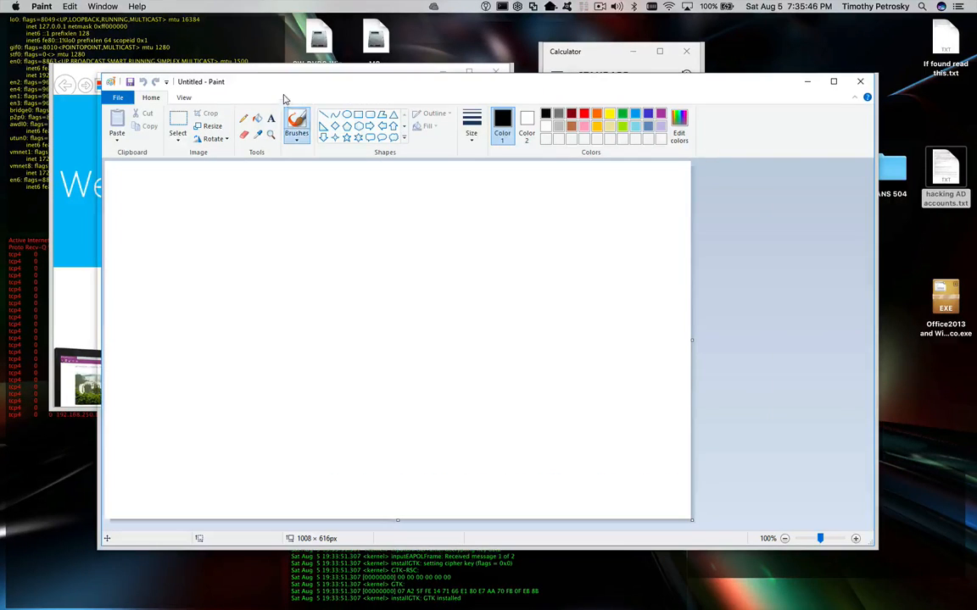
pyautogui.moveTo(285, 89)
pyautogui.mouseDown()
pyautogui.moveTo(334, 119)
pyautogui.moveTo(335, 136)
pyautogui.mouseUp()
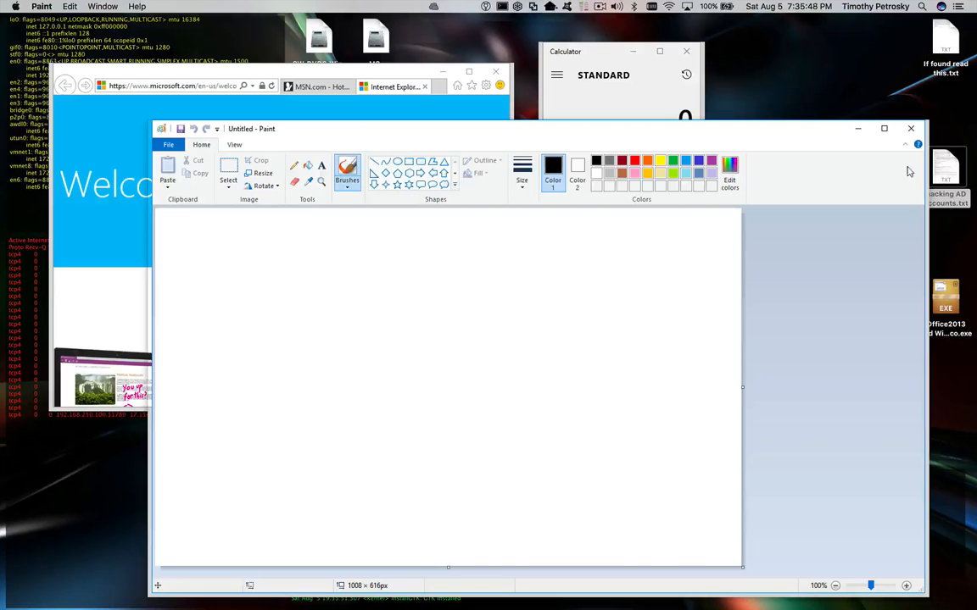
pyautogui.click(910, 132)
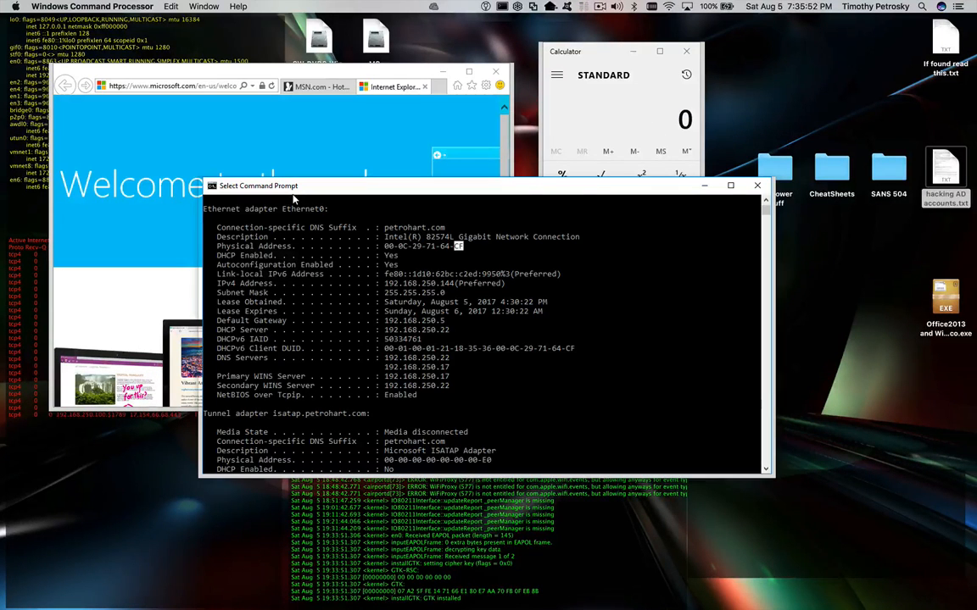
pyautogui.click(157, 78)
# - Bring UtilityWindows10 forward and switch it from Unity to Single Window view
pyautogui.moveTo(369, 605)
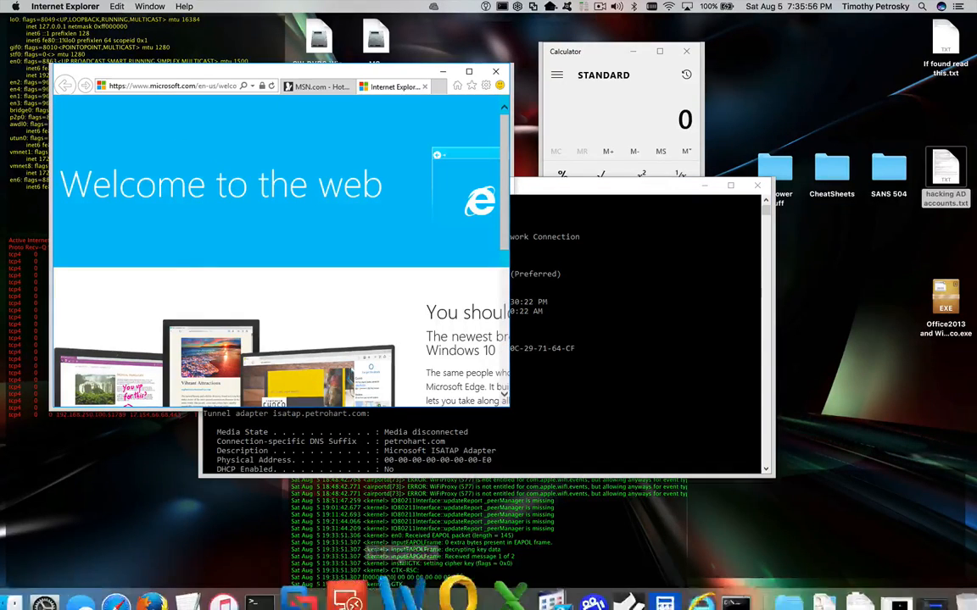
pyautogui.click(327, 585)
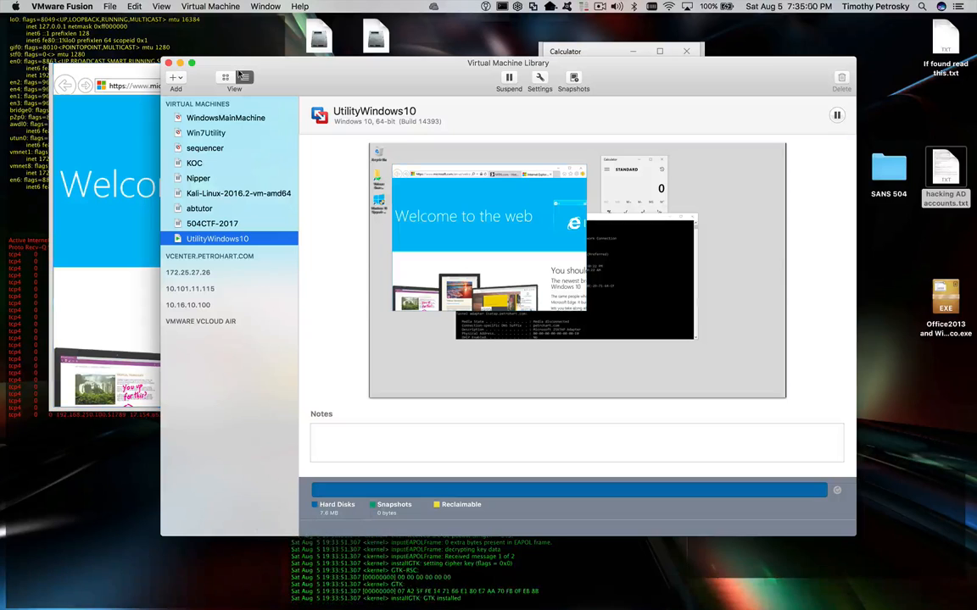
pyautogui.click(257, 6)
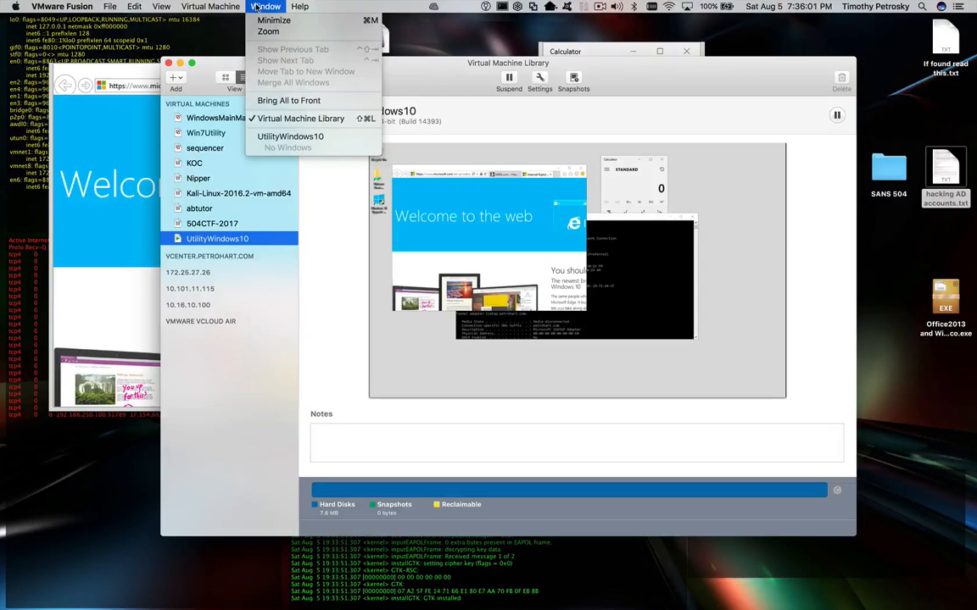
pyautogui.click(283, 138)
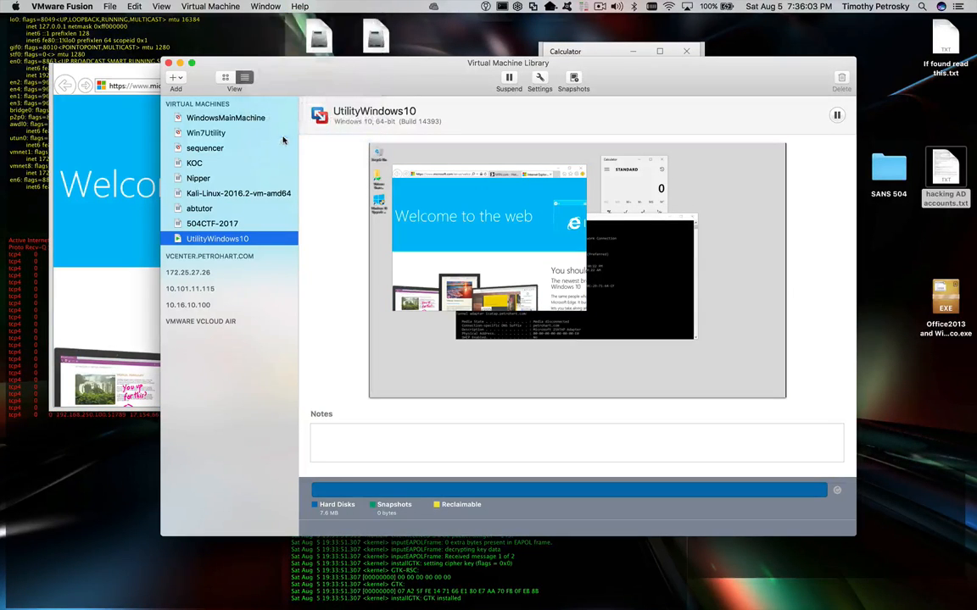
pyautogui.click(161, 6)
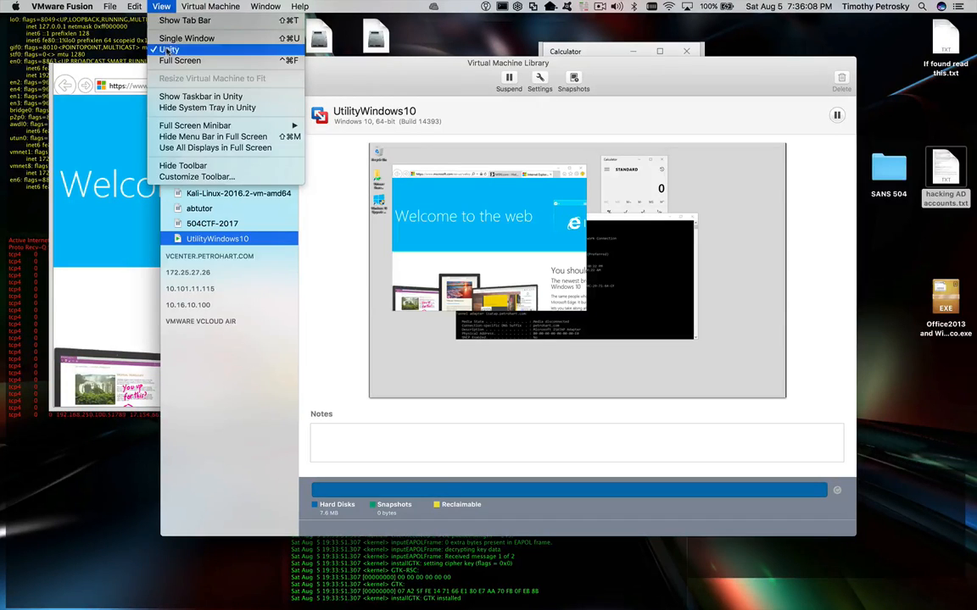
pyautogui.click(169, 41)
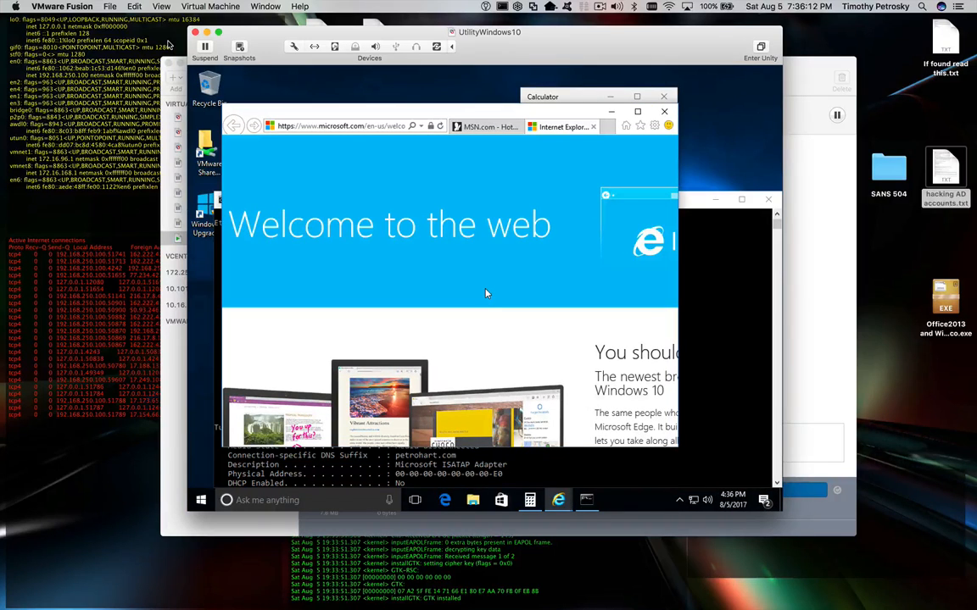
# - Close Calculator, Internet Explorer (closing all tabs) and Command Prompt in the guest
pyautogui.click(667, 96)
pyautogui.click(667, 111)
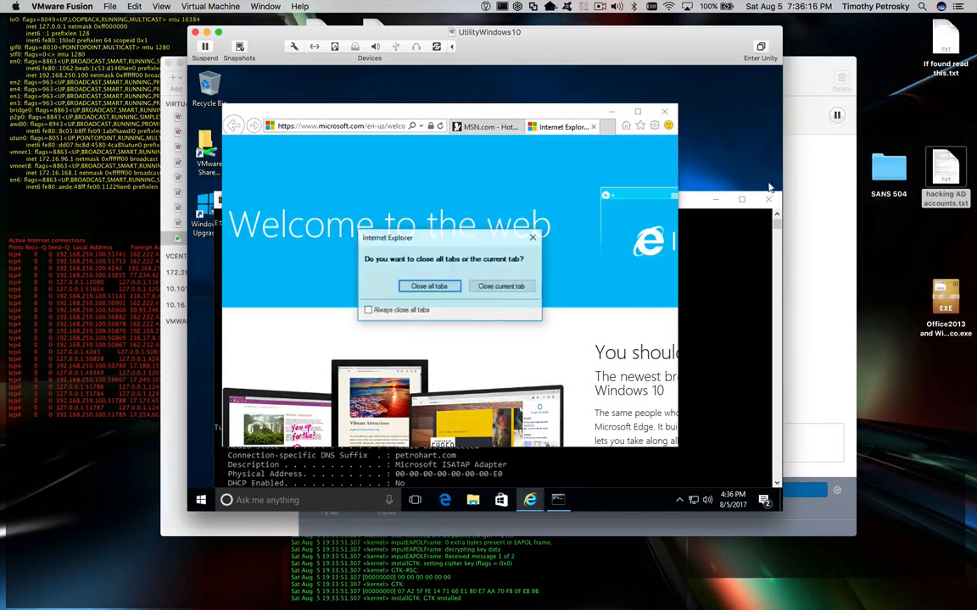
pyautogui.press('Return')
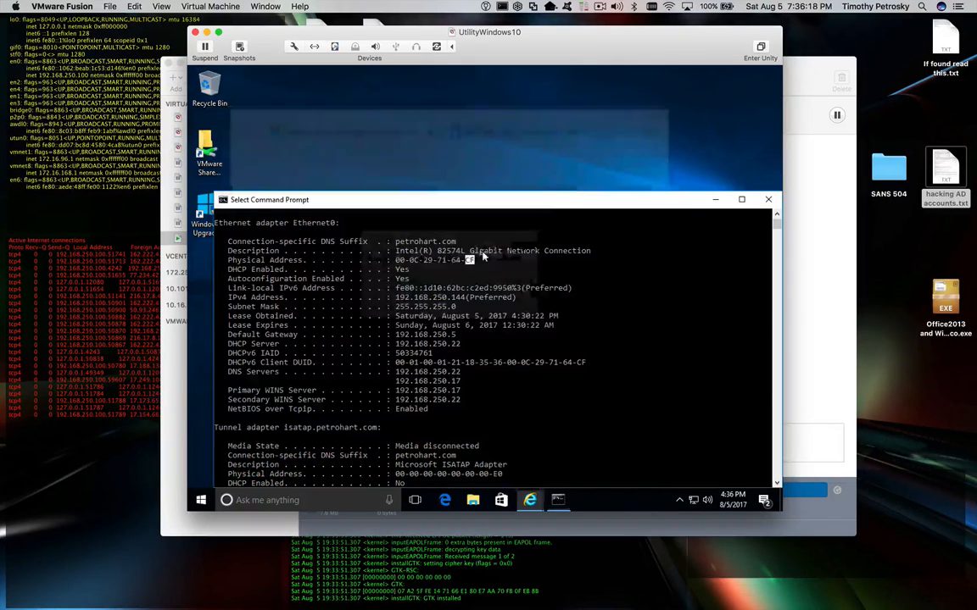
pyautogui.click(769, 201)
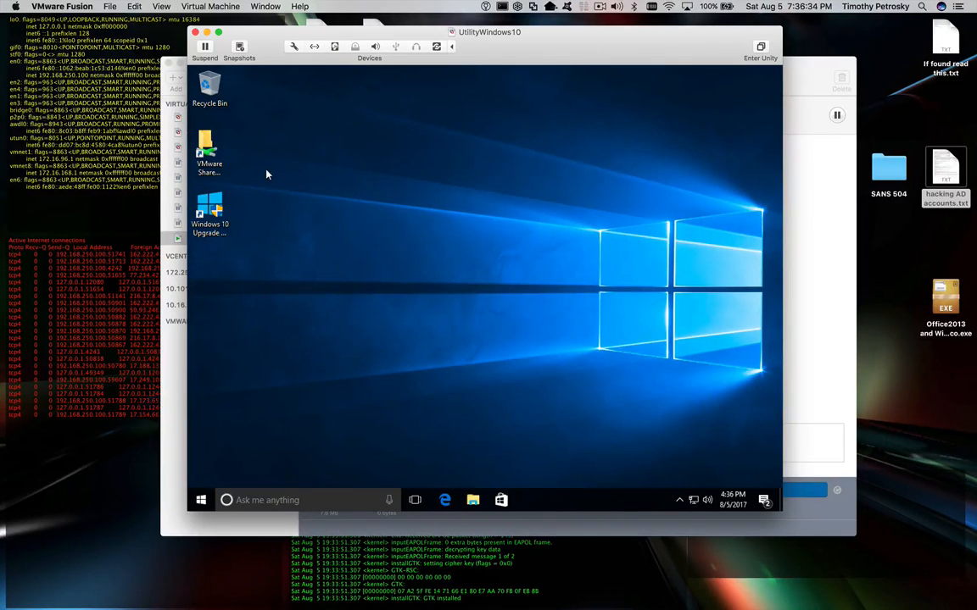
# - Take a snapshot of UtilityWindows10 named Clean10, replacing the default PreUpgrade name
pyautogui.click(239, 48)
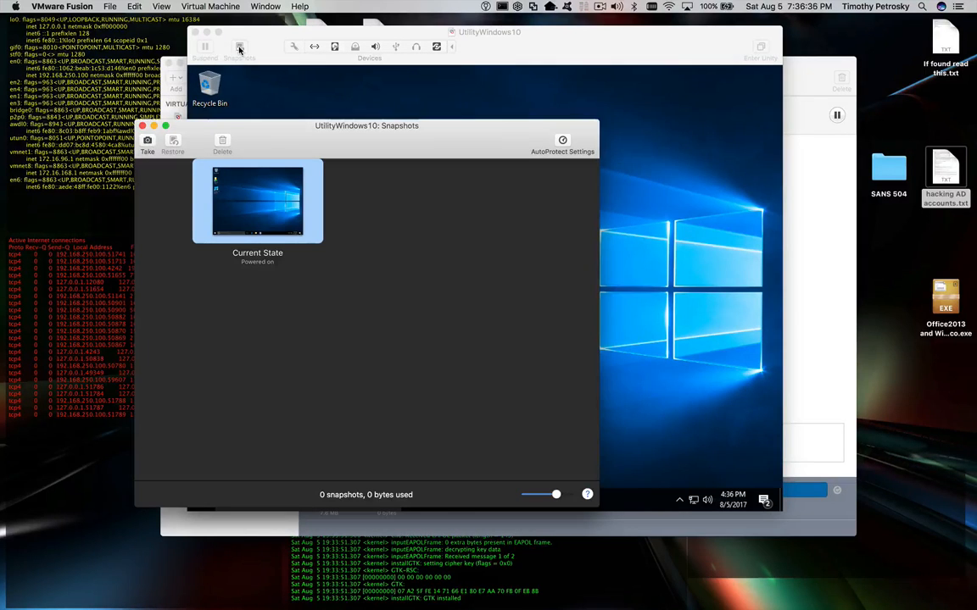
pyautogui.click(146, 142)
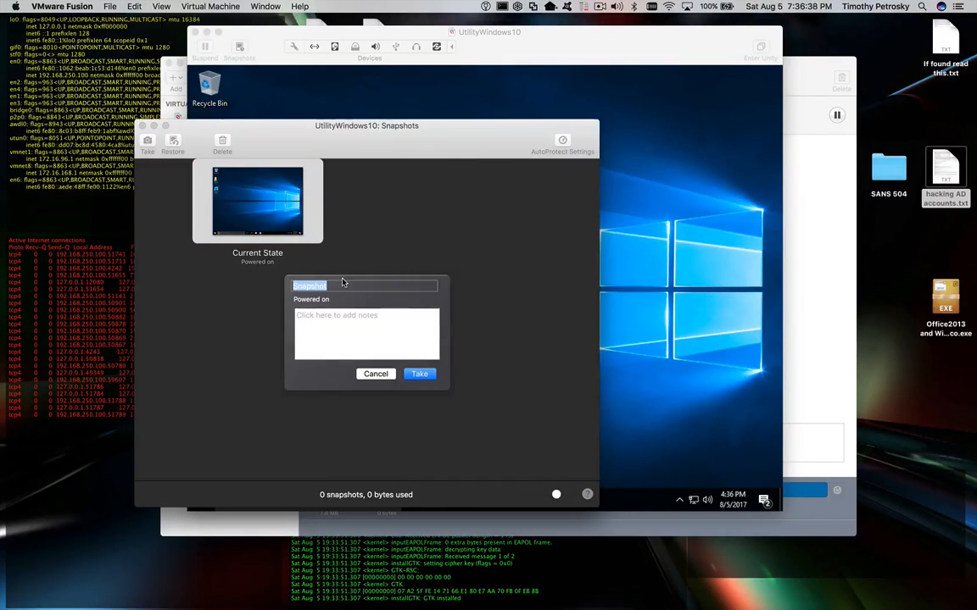
pyautogui.write('PreUpgrade')
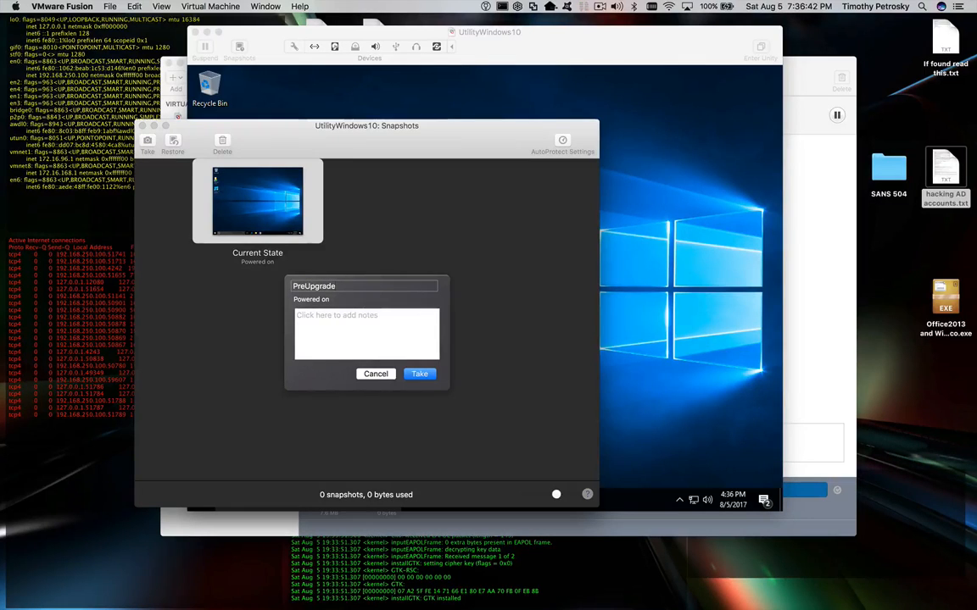
pyautogui.press('super+a')
pyautogui.write('Clean1')
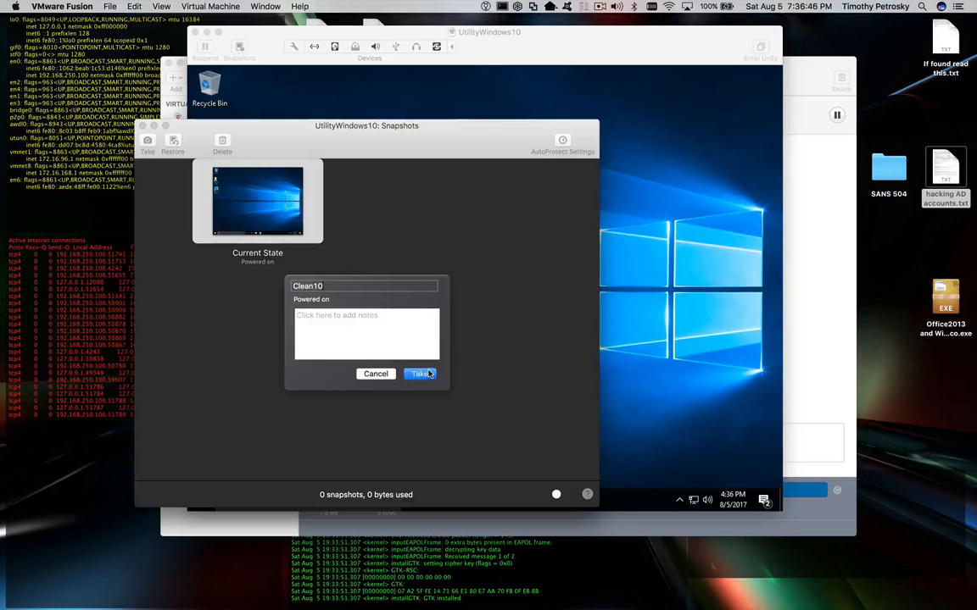
pyautogui.click(427, 375)
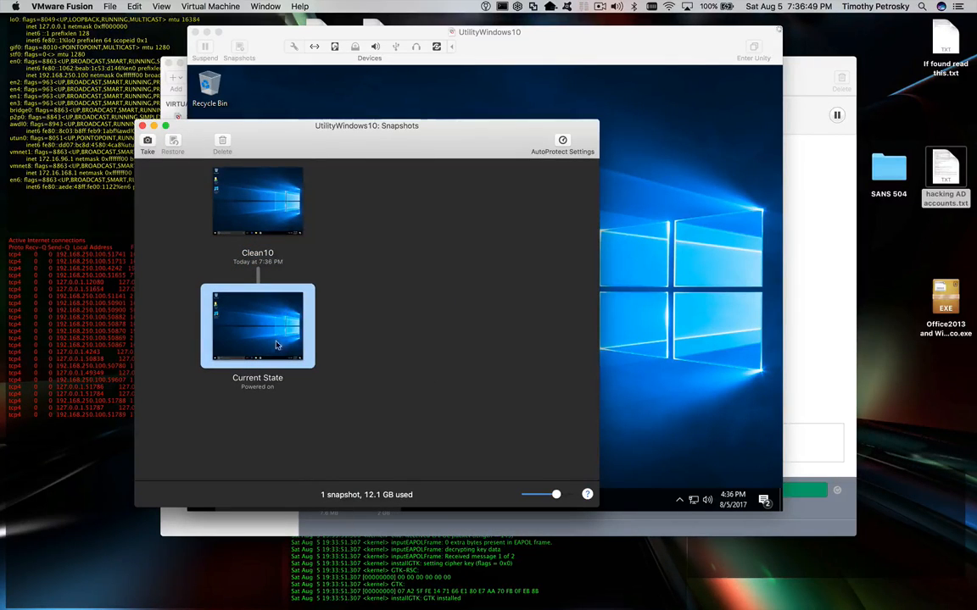
# - Close the snapshot list and drag the Windows 10 Upgrade icon to the Recycle Bin
pyautogui.click(256, 220)
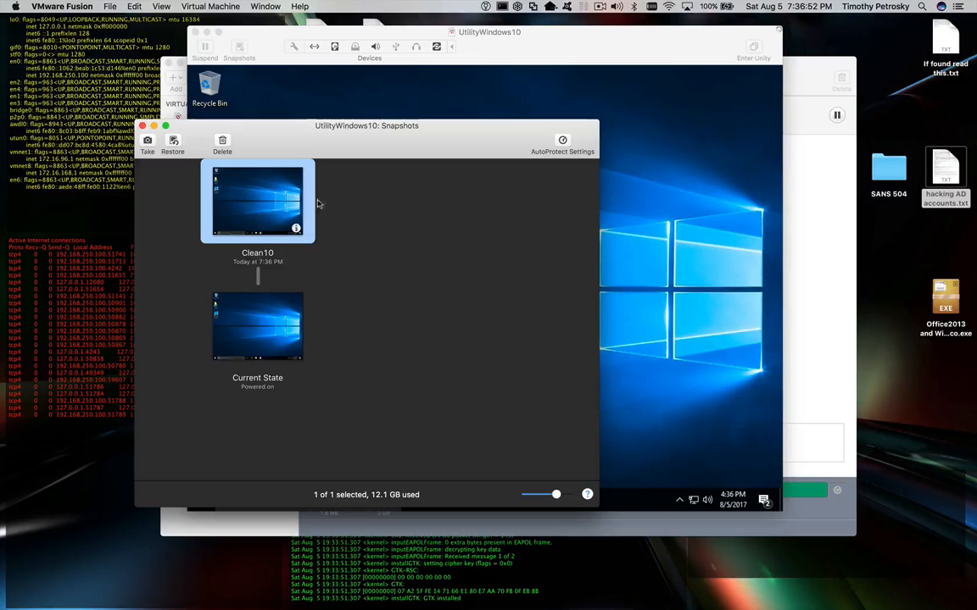
pyautogui.click(142, 126)
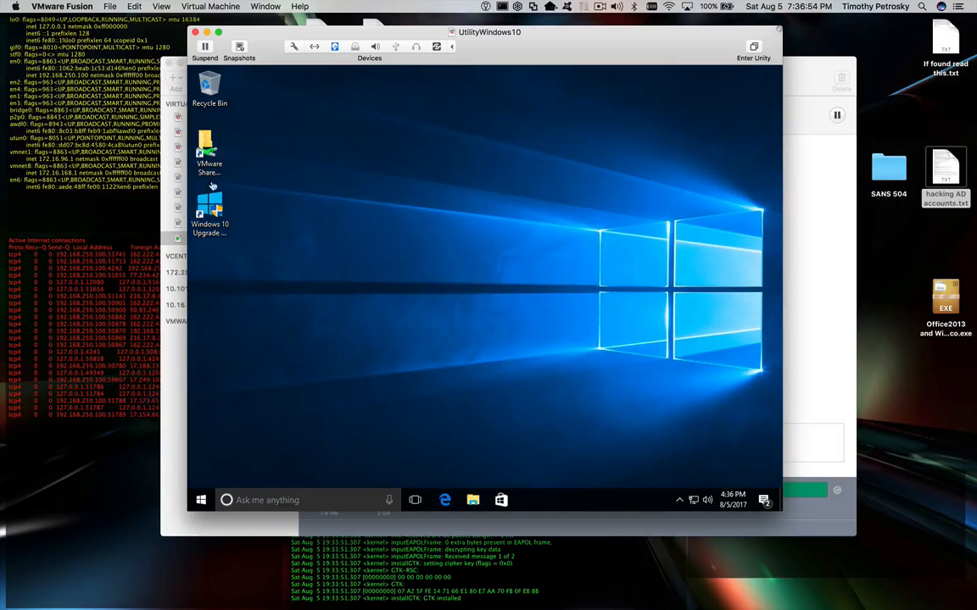
pyautogui.moveTo(207, 208); pyautogui.dragTo(214, 87)
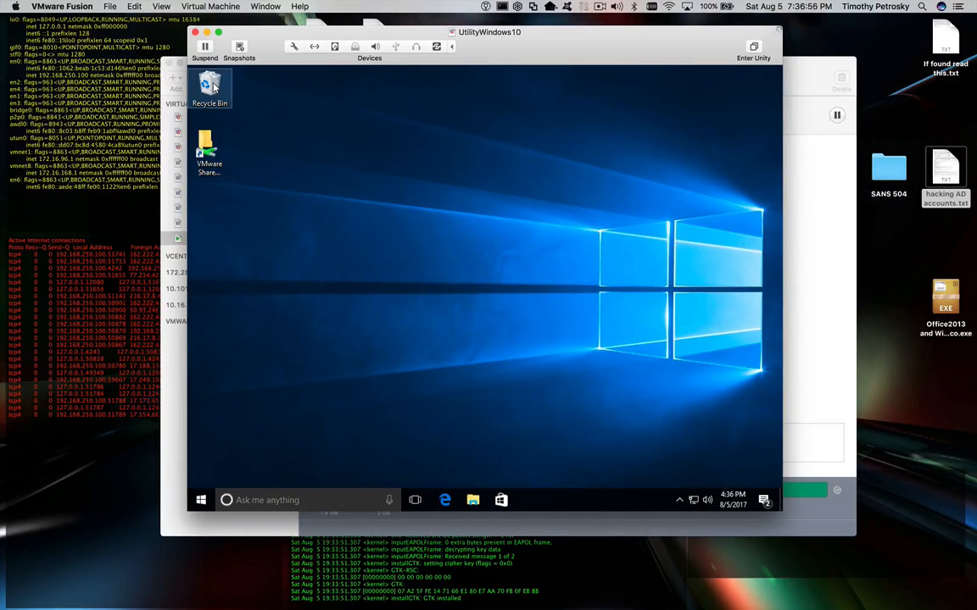
# - Empty the guest's Recycle Bin, then reopen the snapshot list with Clean10 selected
pyautogui.rightClick(215, 87)
pyautogui.click(228, 105)
pyautogui.click(239, 48)
pyautogui.click(242, 213)
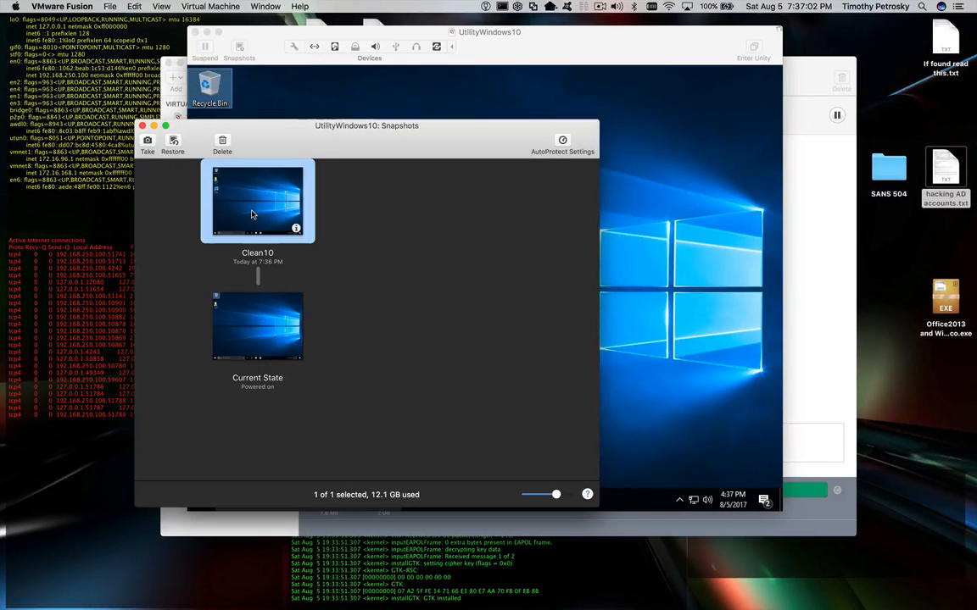
# - Restore UtilityWindows10 to Clean10 without saving current changes, then close the snapshot list
pyautogui.click(173, 145)
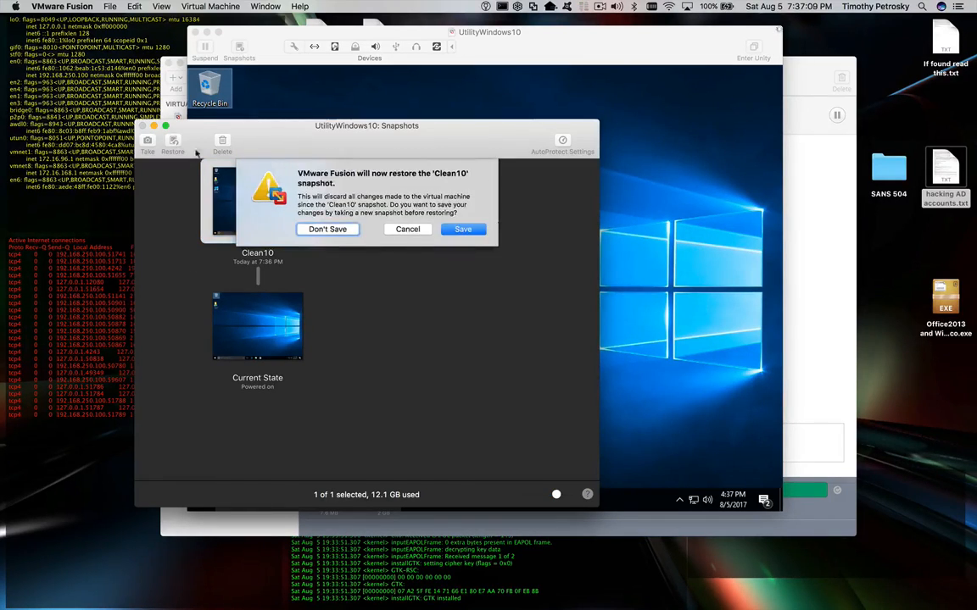
pyautogui.click(335, 230)
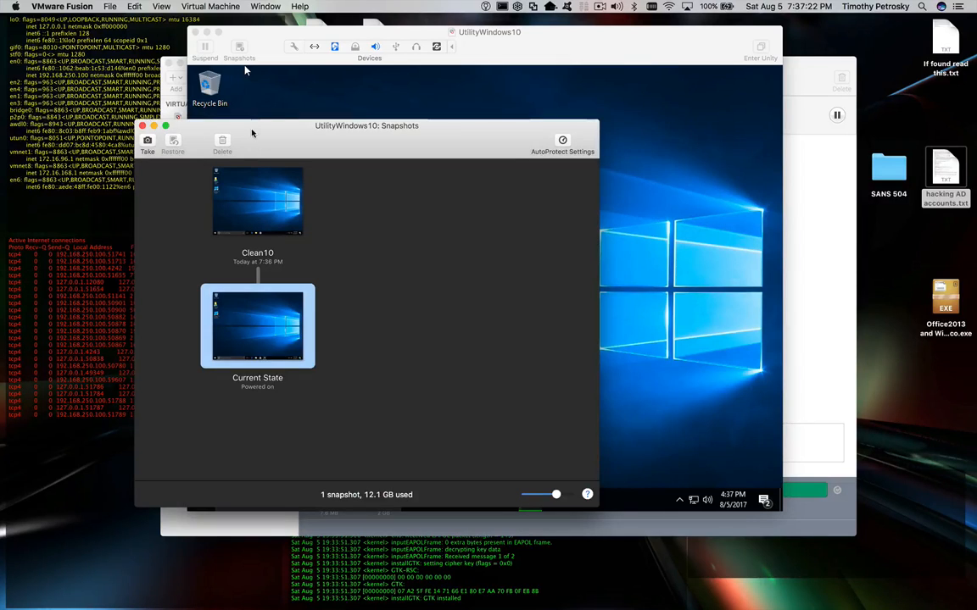
pyautogui.moveTo(251, 151); pyautogui.dragTo(453, 138)
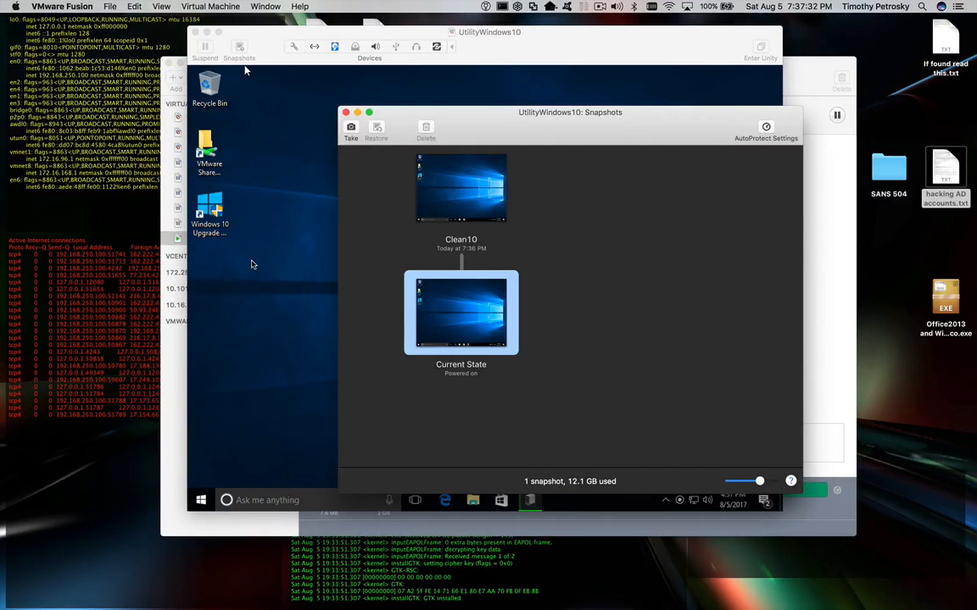
pyautogui.moveTo(445, 202)
pyautogui.click(460, 207)
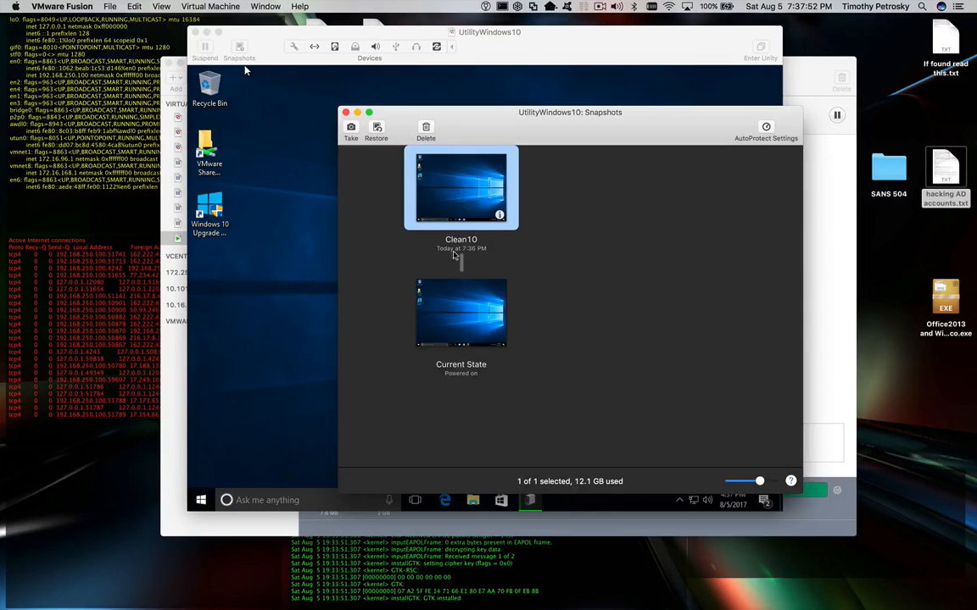
pyautogui.click(460, 319)
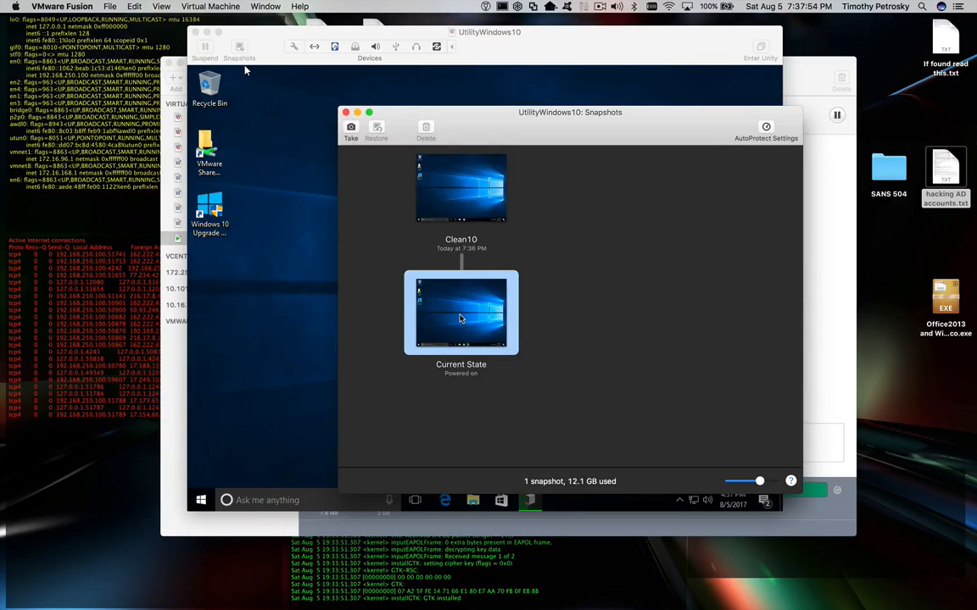
pyautogui.click(465, 218)
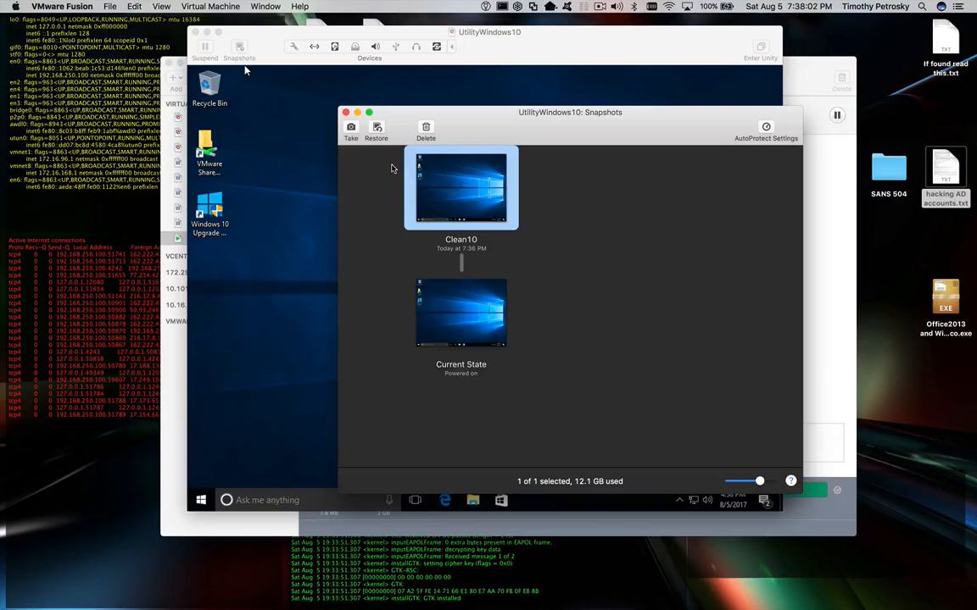
pyautogui.click(346, 113)
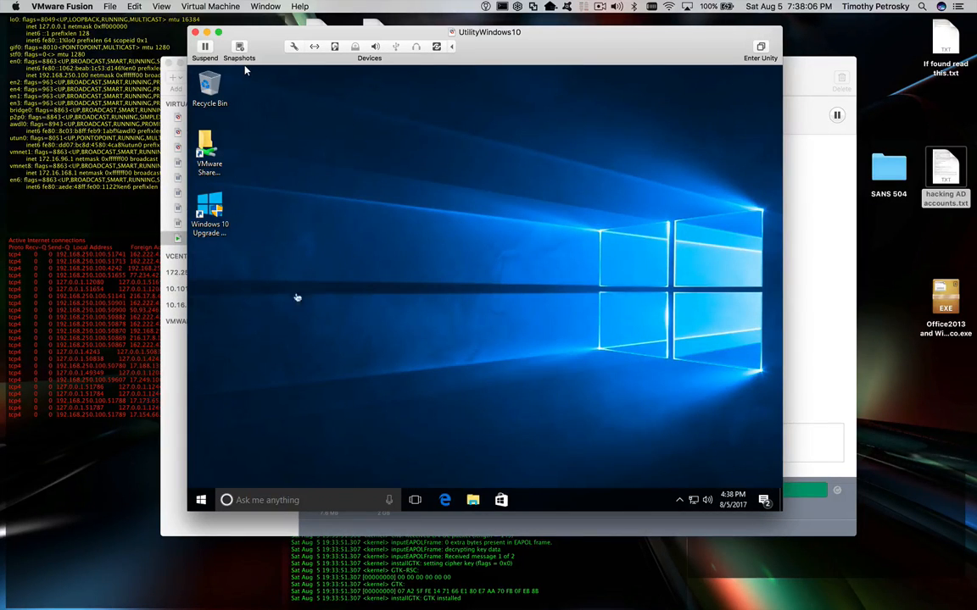
# - Shut down Windows 10 from the Start menu's power options
pyautogui.click(201, 503)
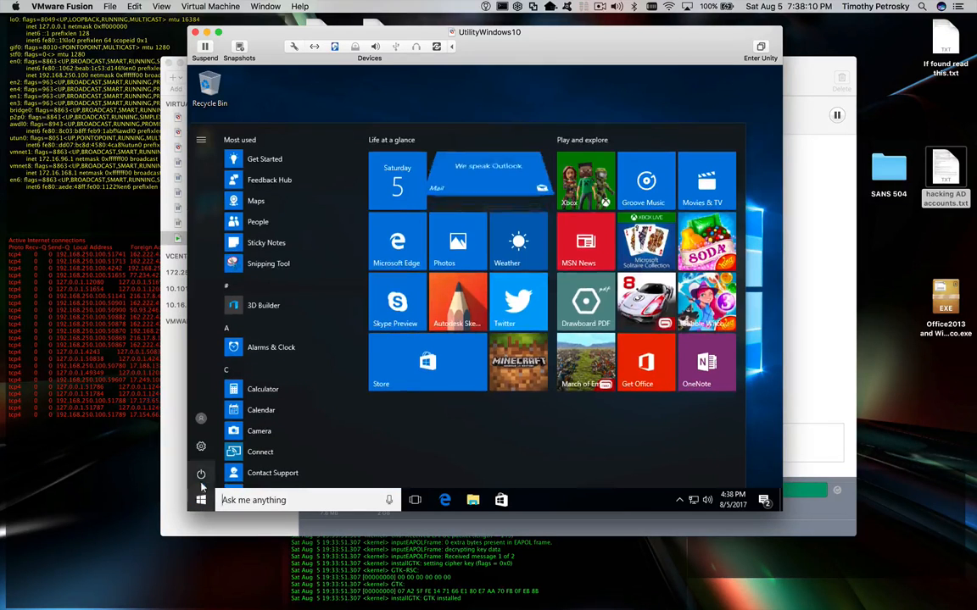
pyautogui.click(202, 476)
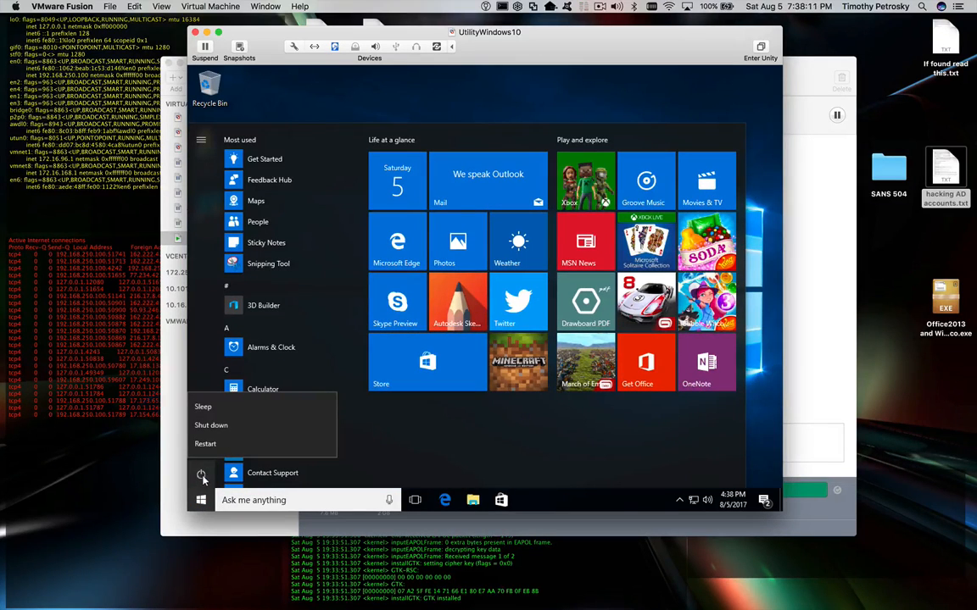
pyautogui.click(240, 430)
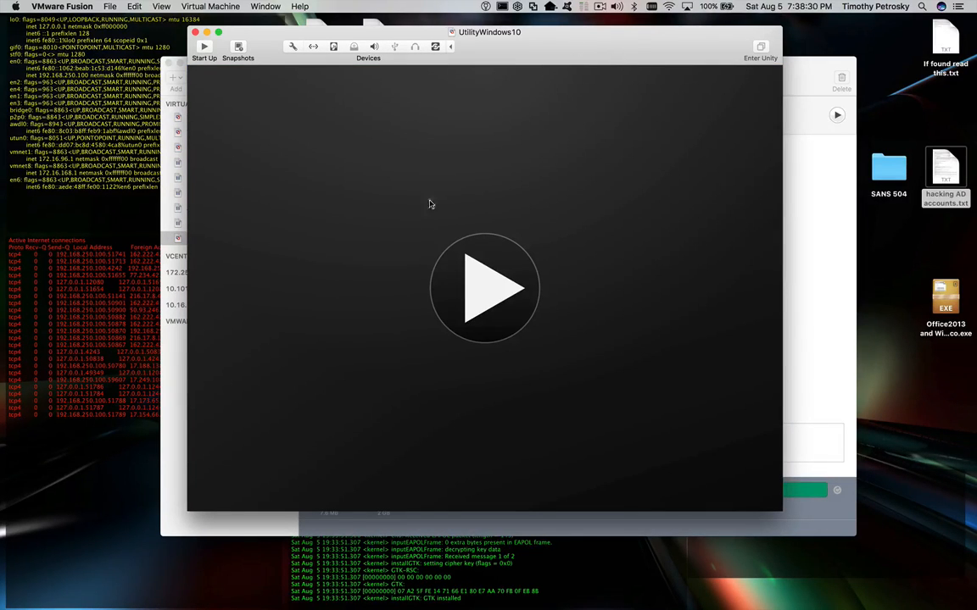
# - Close the VM window and recalculate UtilityWindows10's disk usage: 10.2 GB, 338.8 MB reclaimable
pyautogui.click(195, 32)
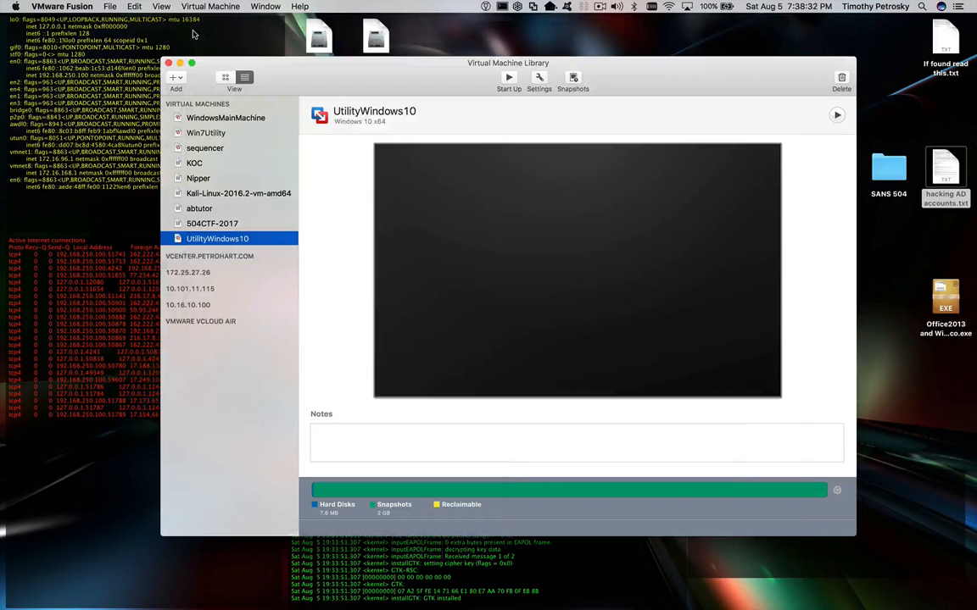
pyautogui.moveTo(332, 78); pyautogui.dragTo(311, 70)
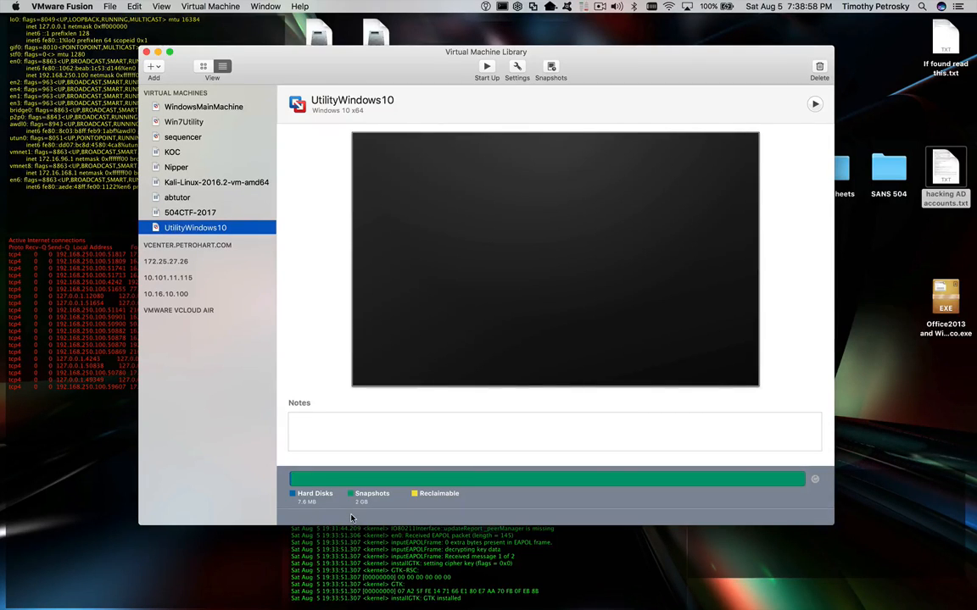
pyautogui.click(815, 481)
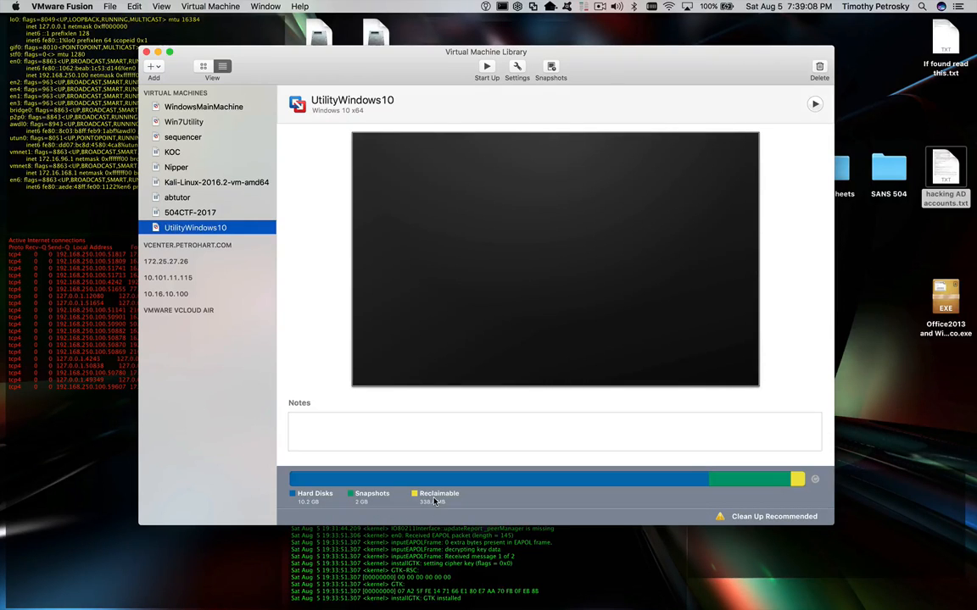
# - Run Clean Up Virtual Machine in UtilityWindows10's settings, then hide VMware Fusion
pyautogui.click(518, 68)
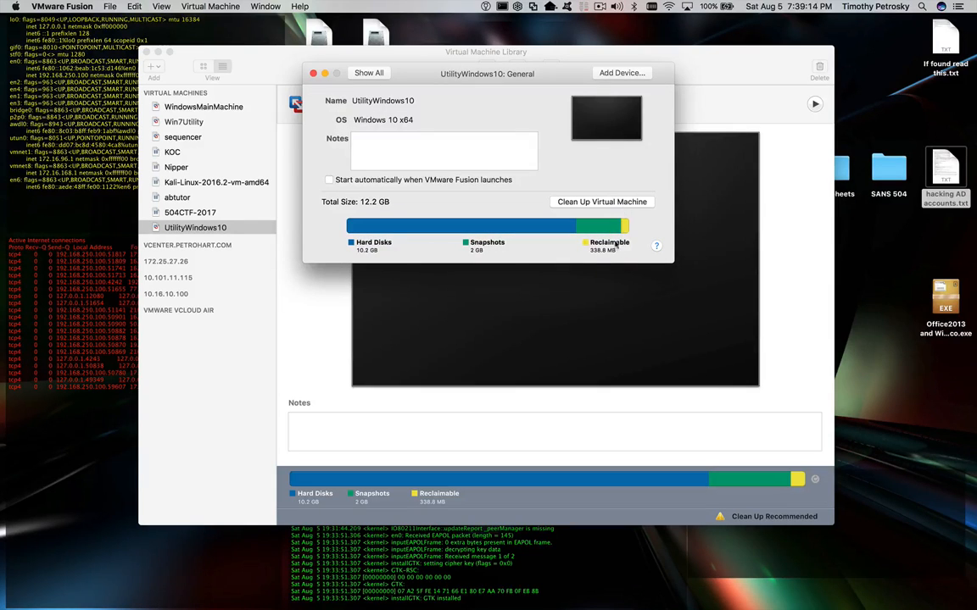
pyautogui.click(622, 201)
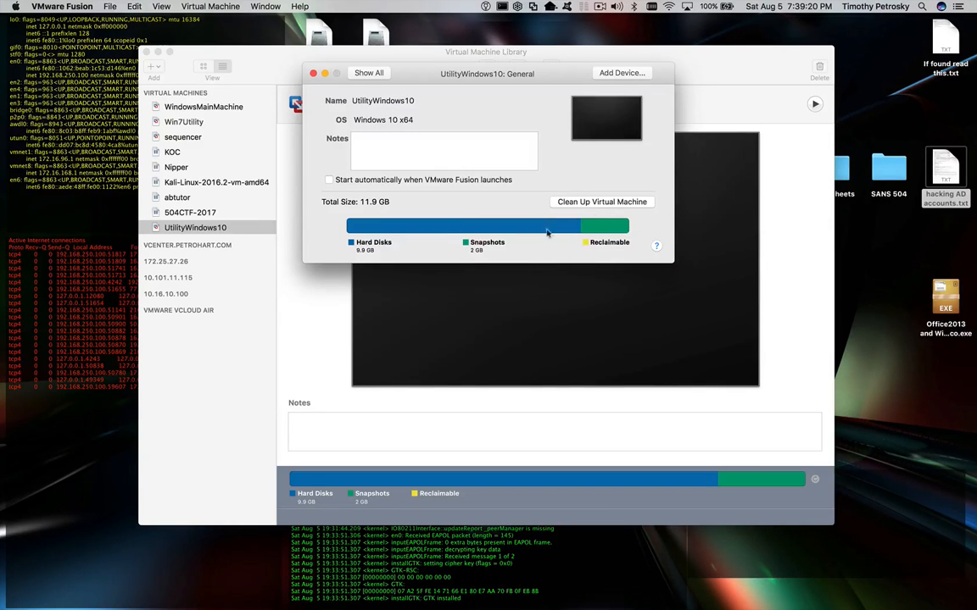
pyautogui.click(314, 74)
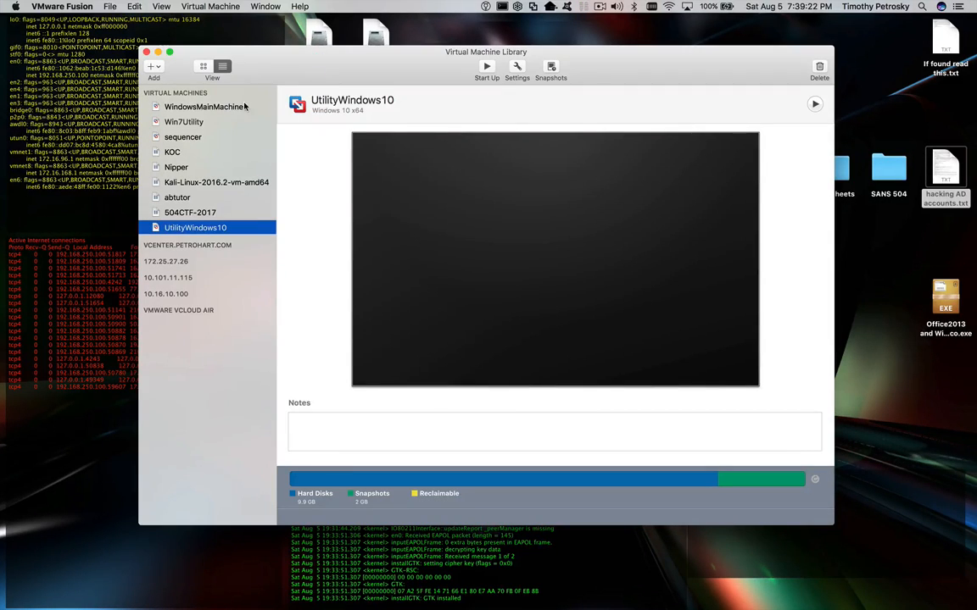
pyautogui.press('super+q')
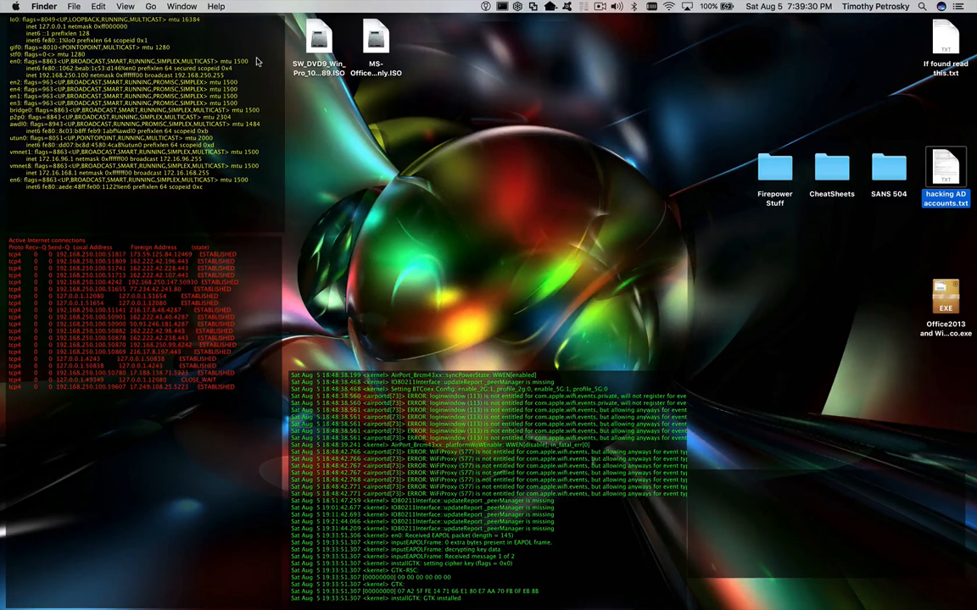
# - Start the Kali-Linux, Win7Utility and UtilityWindows10 machines from the library
pyautogui.moveTo(348, 607)
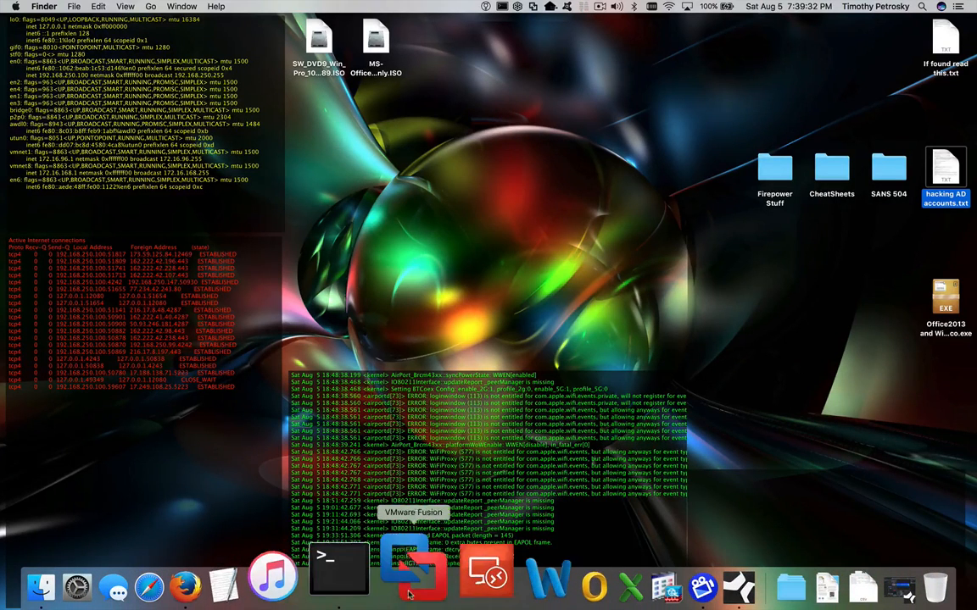
pyautogui.click(413, 593)
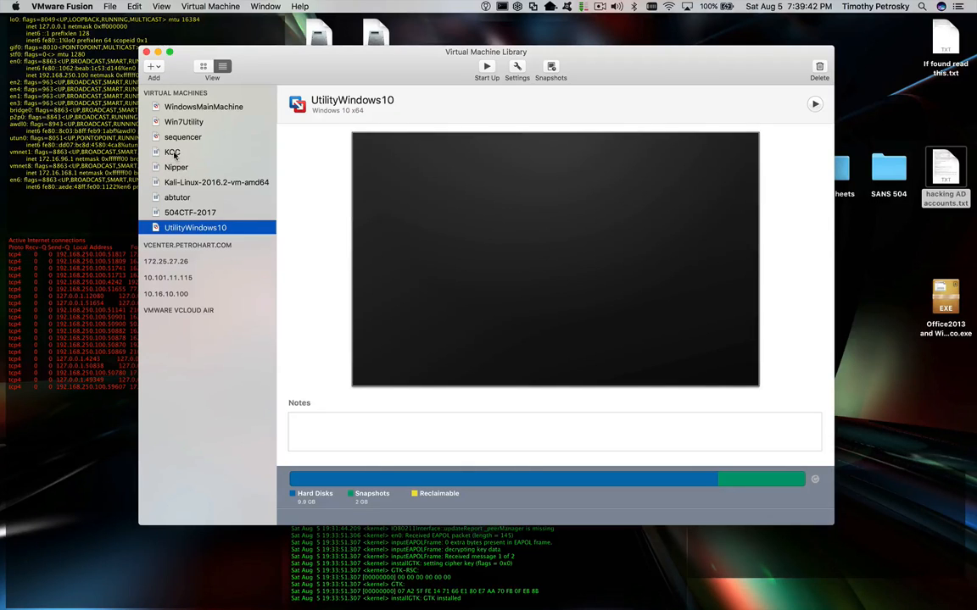
pyautogui.doubleClick(176, 183)
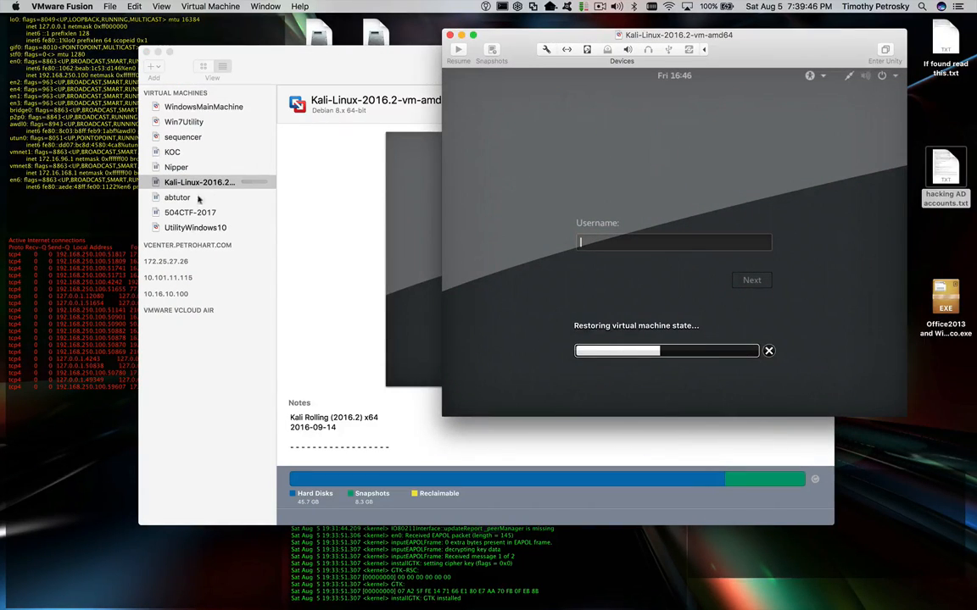
pyautogui.doubleClick(200, 123)
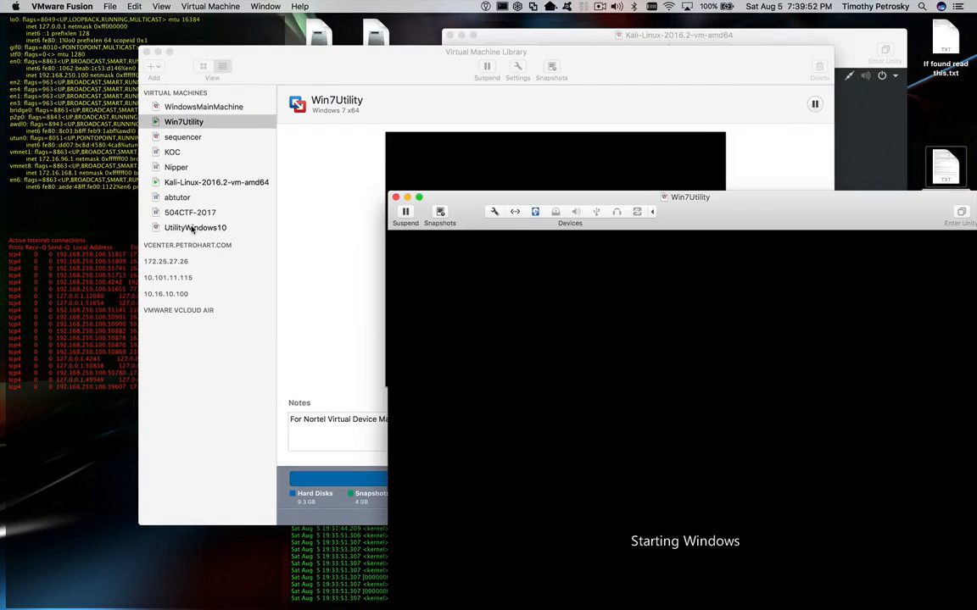
pyautogui.click(192, 228)
pyautogui.doubleClick(191, 227)
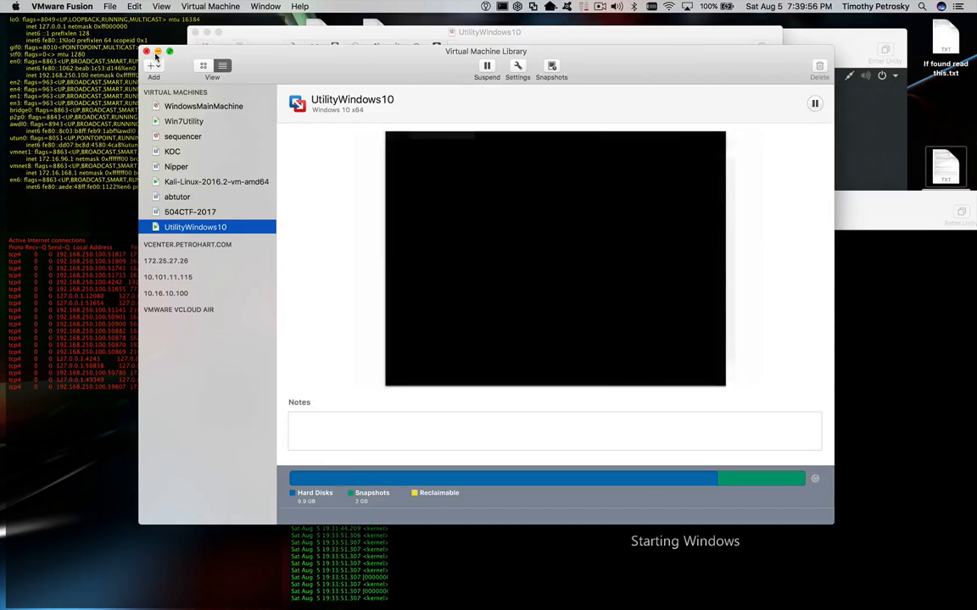
# - Minimize the library and spread the three VM windows across the screen
pyautogui.click(157, 51)
pyautogui.moveTo(597, 49); pyautogui.dragTo(466, 68)
pyautogui.moveTo(732, 207); pyautogui.dragTo(709, 137)
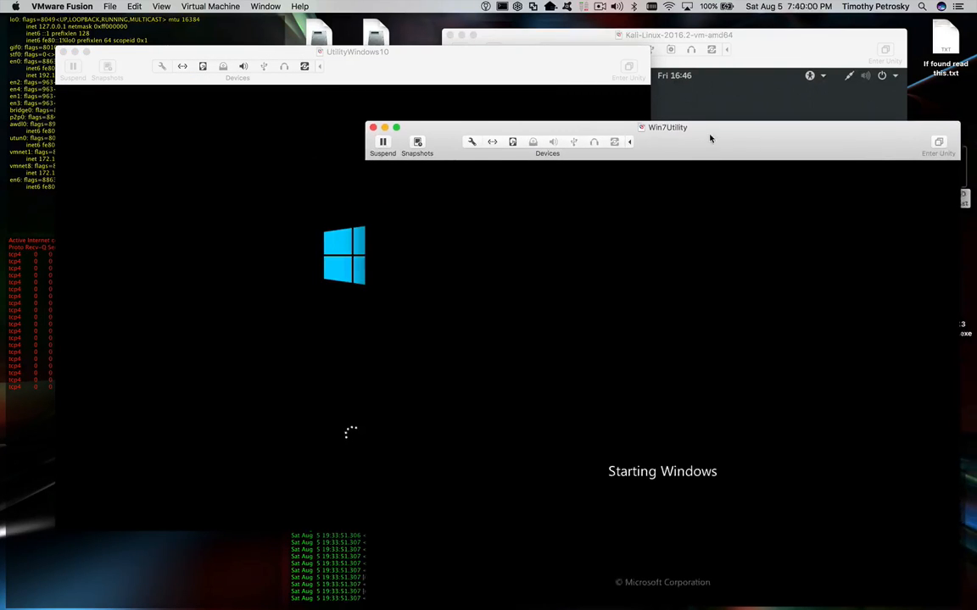
pyautogui.moveTo(745, 49)
pyautogui.mouseDown()
pyautogui.moveTo(760, 37)
pyautogui.moveTo(749, 64)
pyautogui.mouseUp()
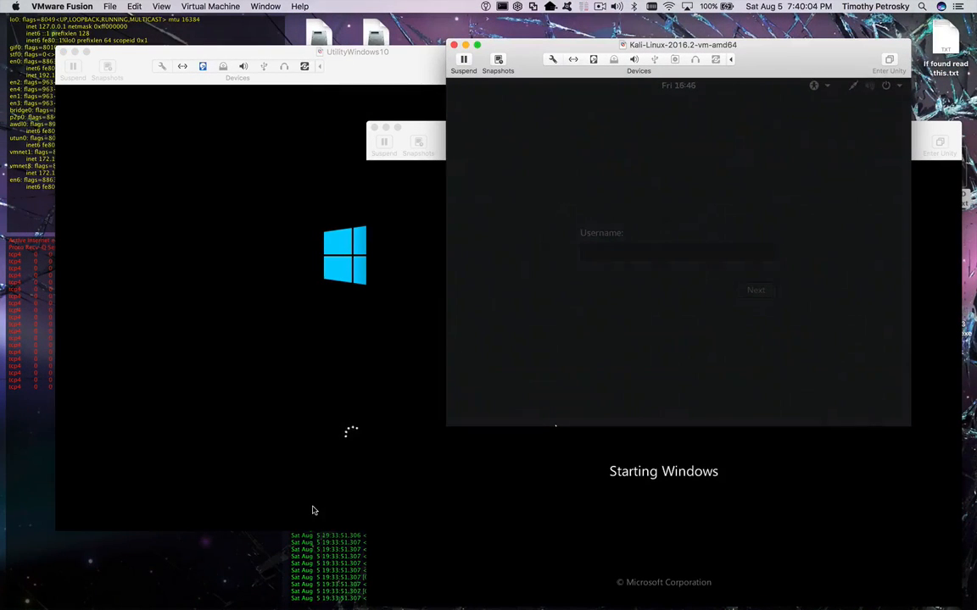
# - Launch Activity Monitor via Quicksilver and check UtilityWindows10's processor and memory allocation
pyautogui.hotkey('ctrl', 'space')
pyautogui.write('ac')
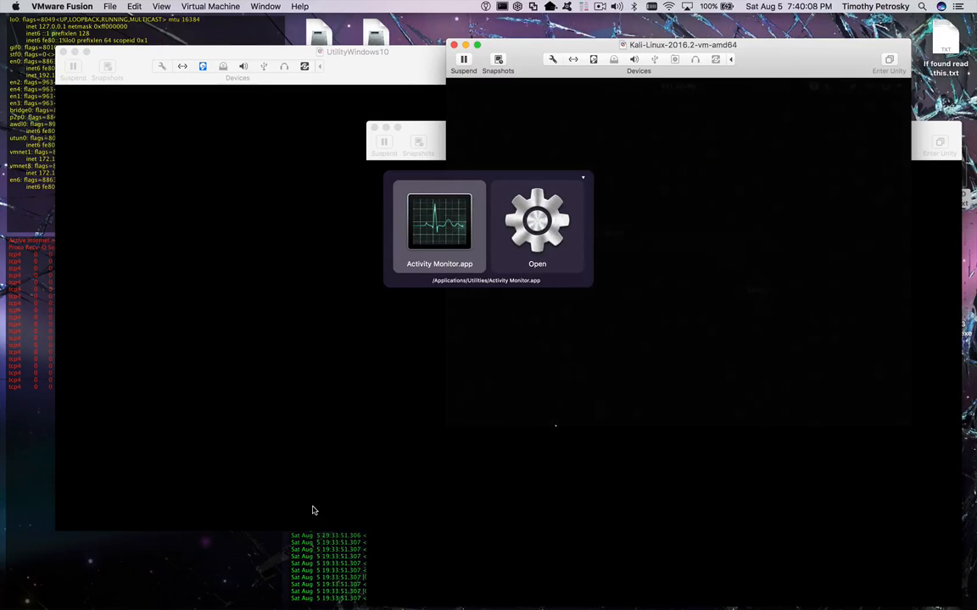
pyautogui.press('Return')
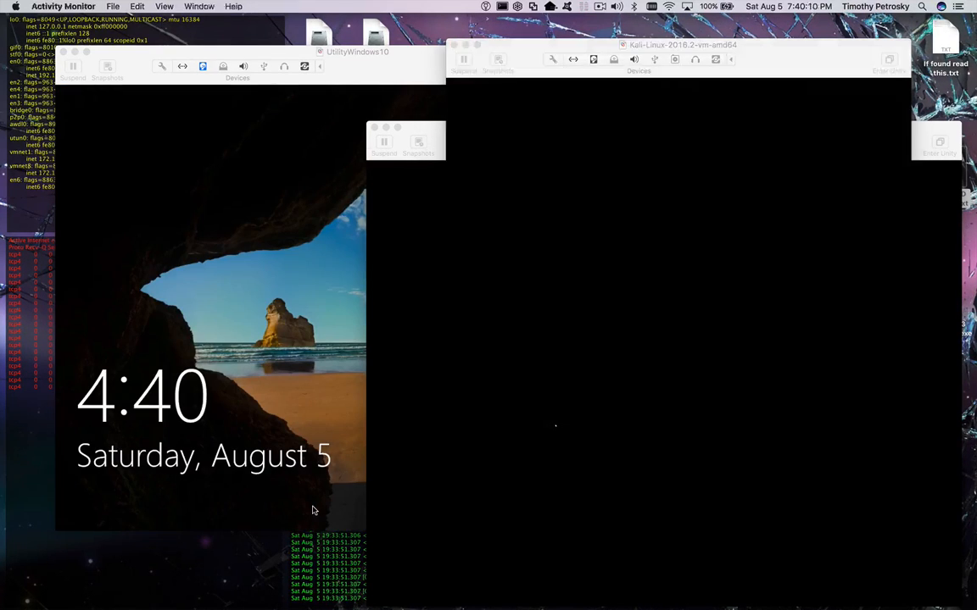
pyautogui.click(122, 68)
pyautogui.click(162, 65)
pyautogui.click(583, 119)
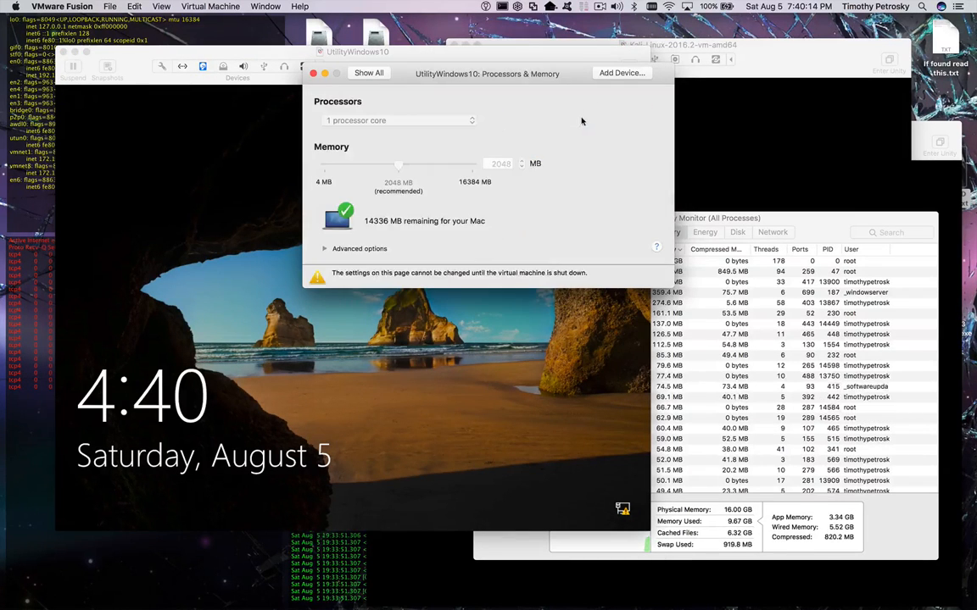
pyautogui.click(313, 74)
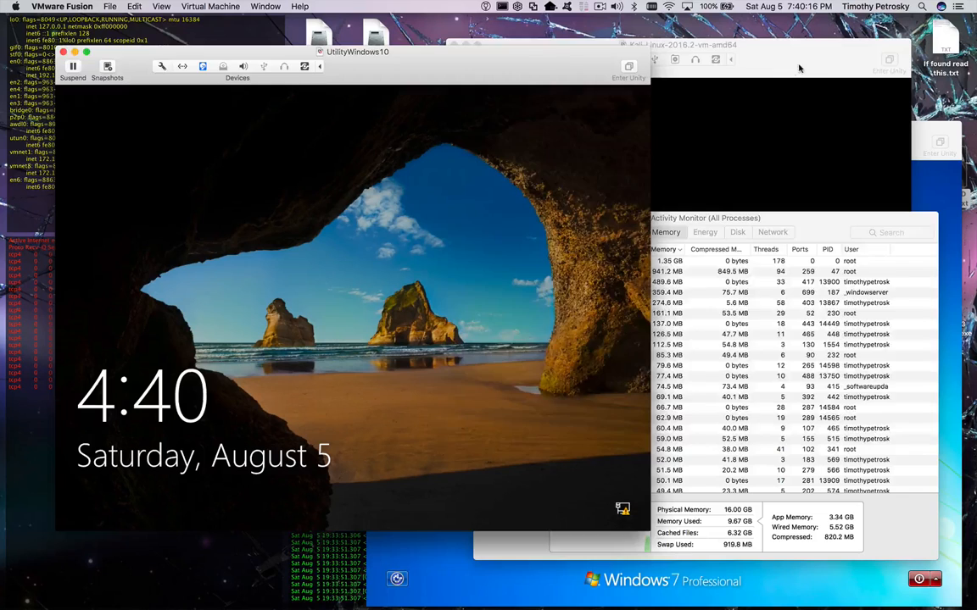
# - Check the Kali-Linux and Win7Utility memory allocations, then switch to Activity Monitor
pyautogui.click(720, 63)
pyautogui.click(552, 61)
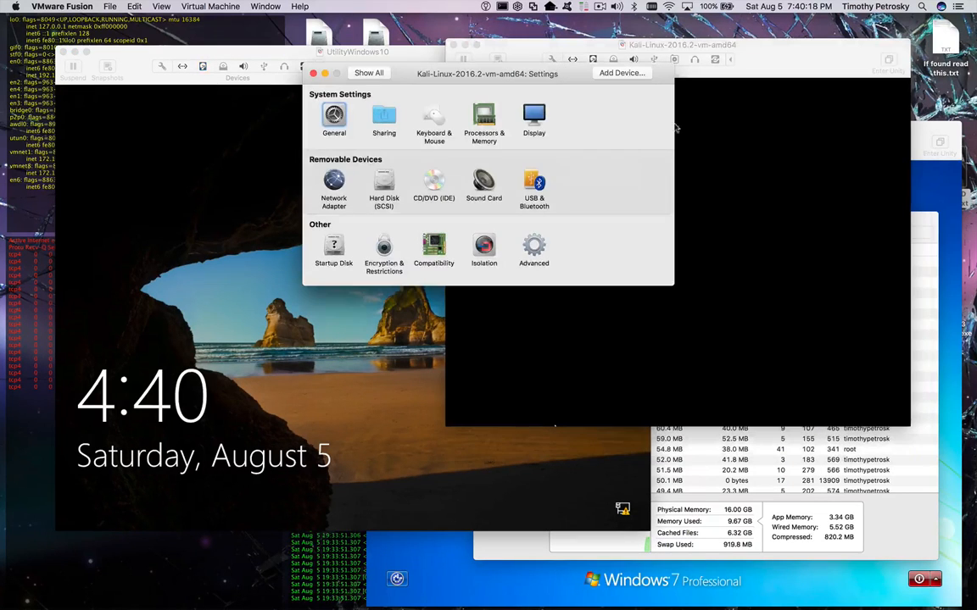
pyautogui.click(487, 115)
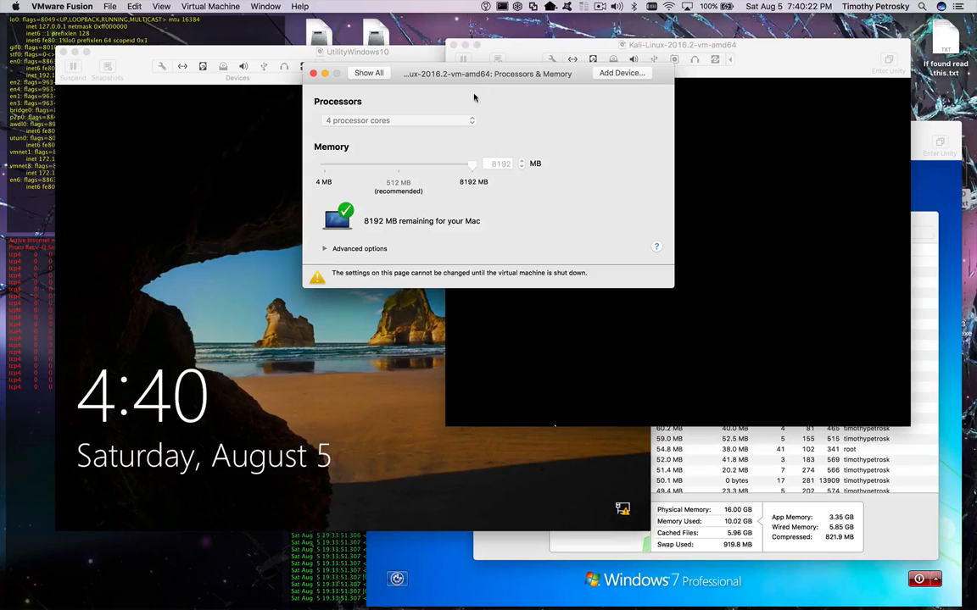
pyautogui.click(314, 72)
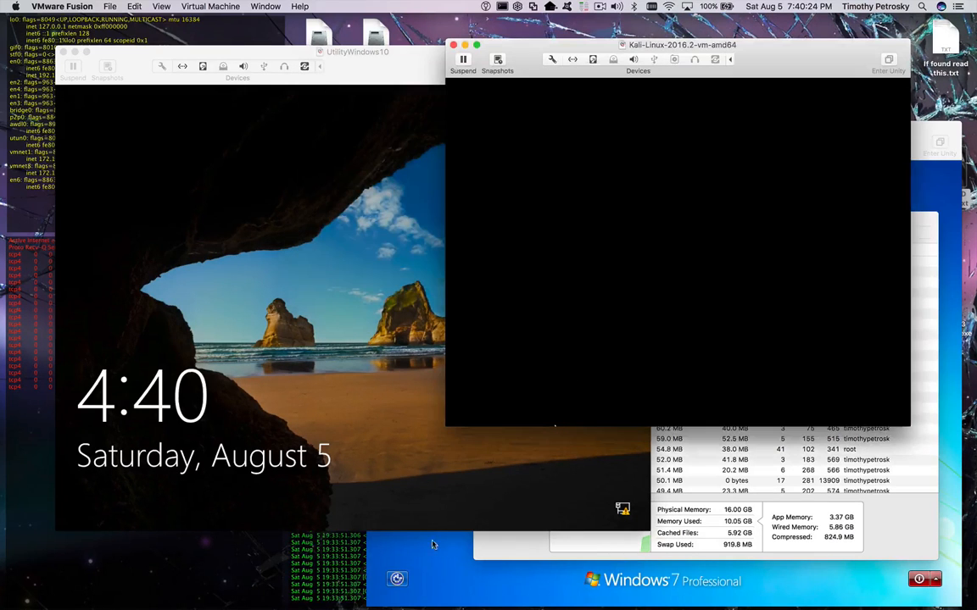
pyautogui.click(414, 563)
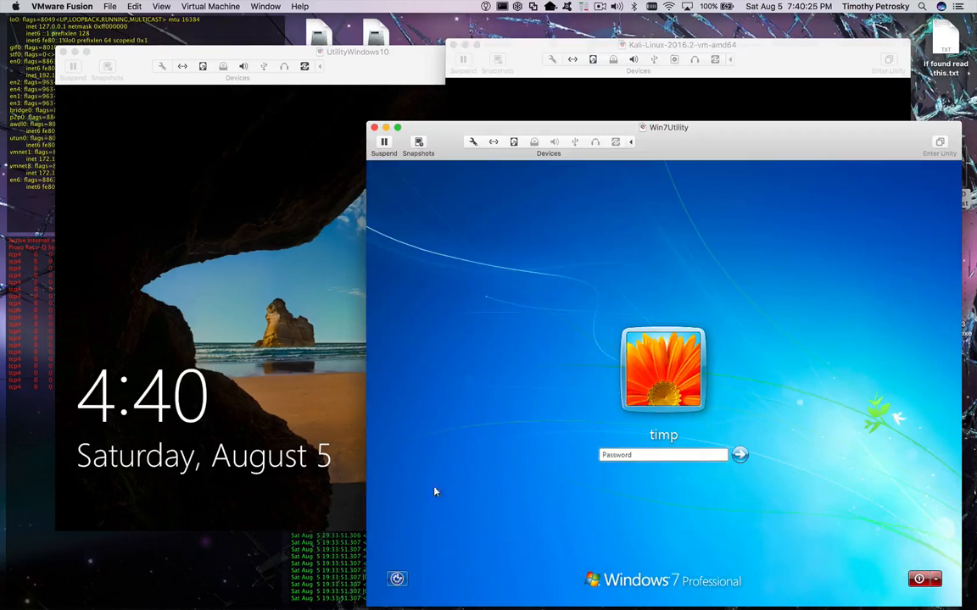
pyautogui.click(473, 142)
pyautogui.click(583, 115)
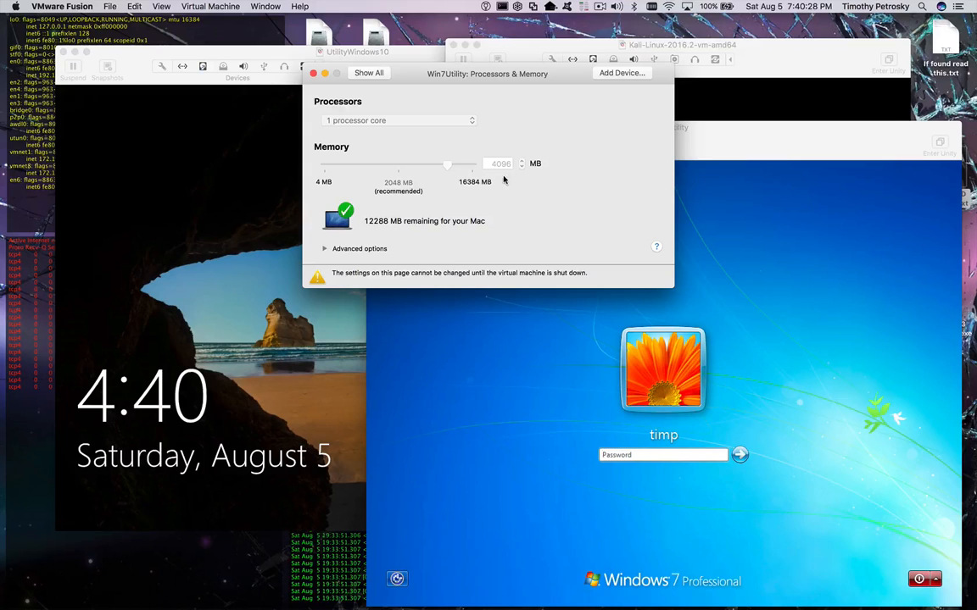
pyautogui.click(313, 73)
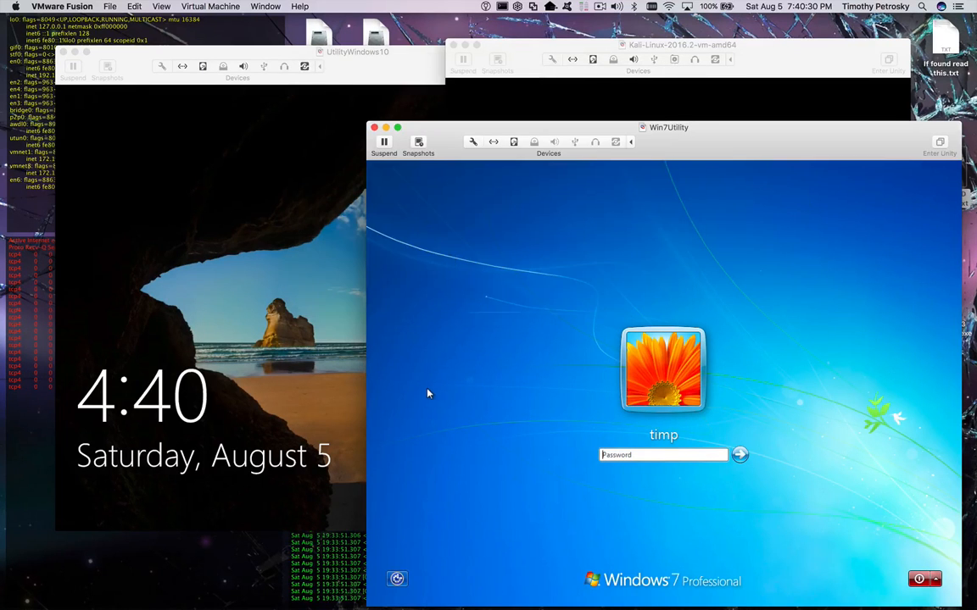
pyautogui.press('super+Tab')
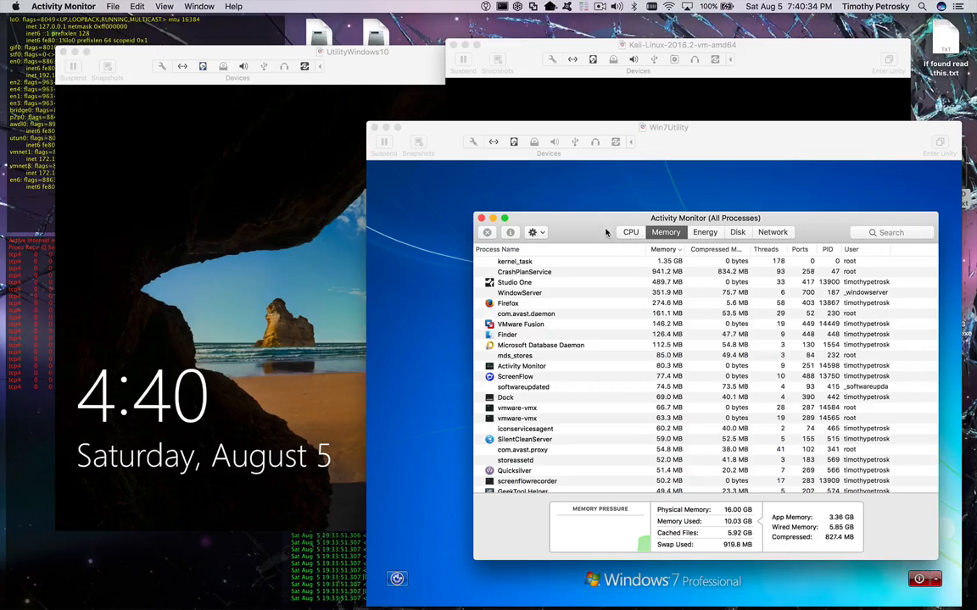
# - Read Activity Monitor's memory totals, 10.12 GB of 16 GB used, then close it
pyautogui.moveTo(605, 232); pyautogui.dragTo(347, 61)
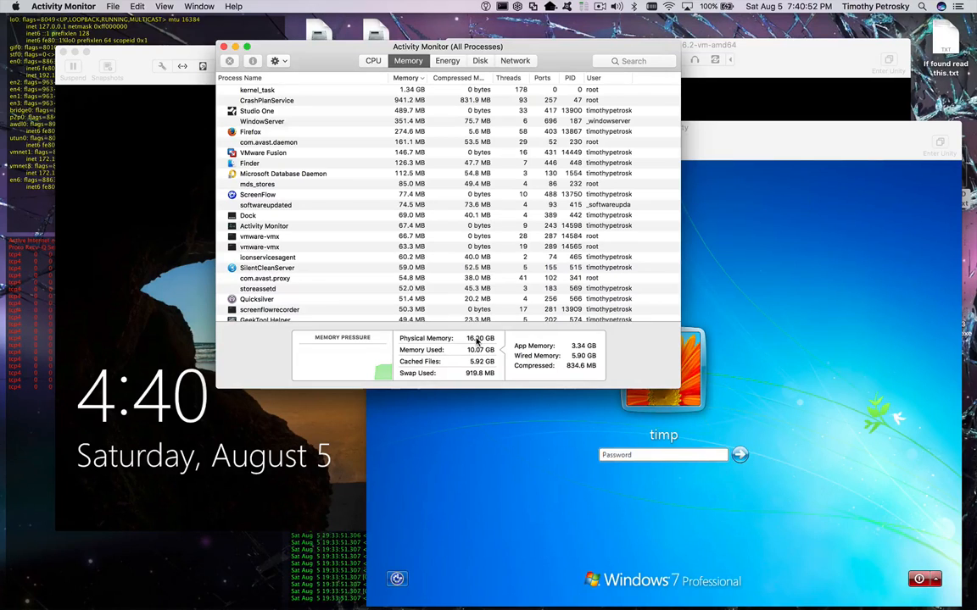
pyautogui.moveTo(477, 340)
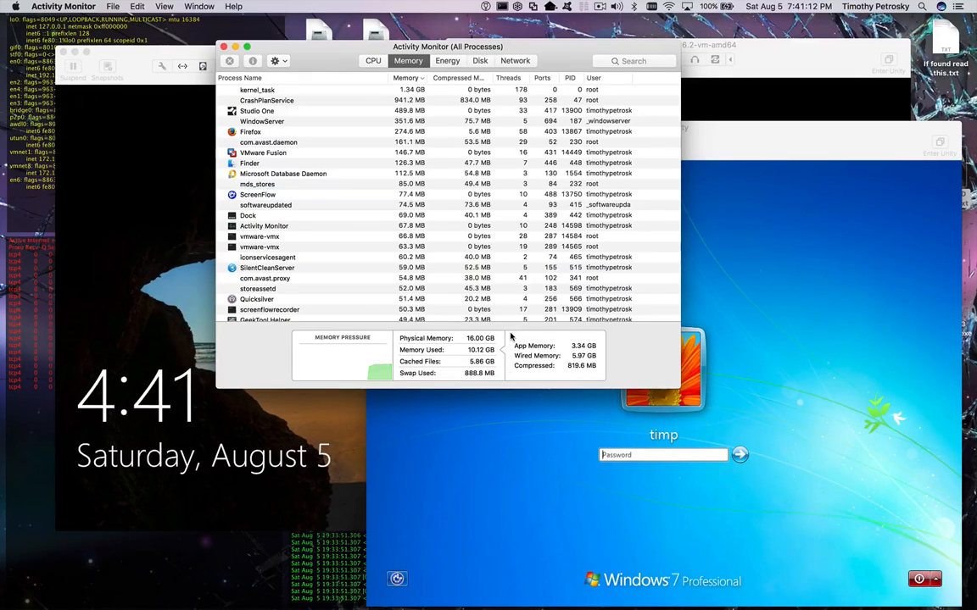
pyautogui.click(224, 47)
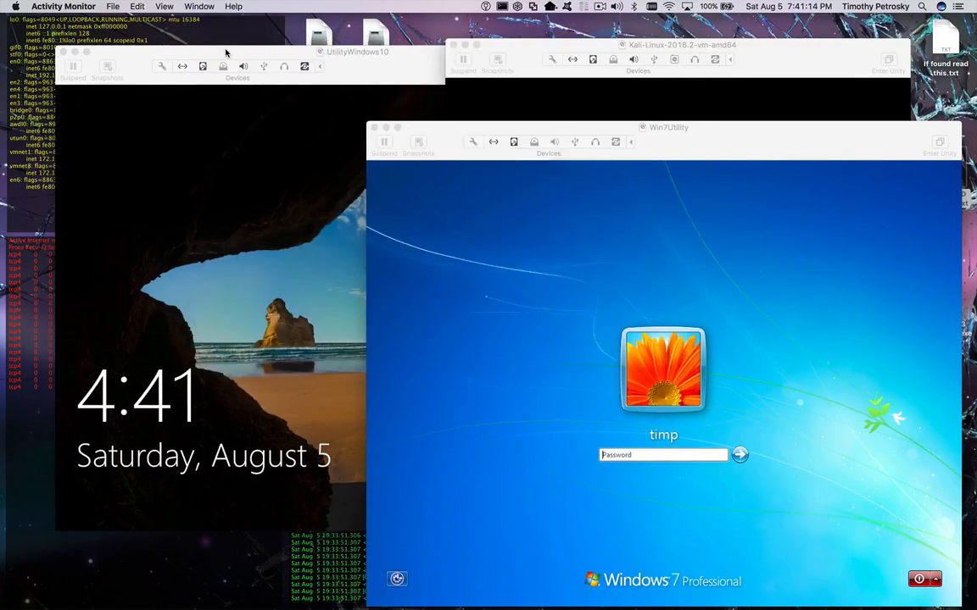
pyautogui.click(599, 6)
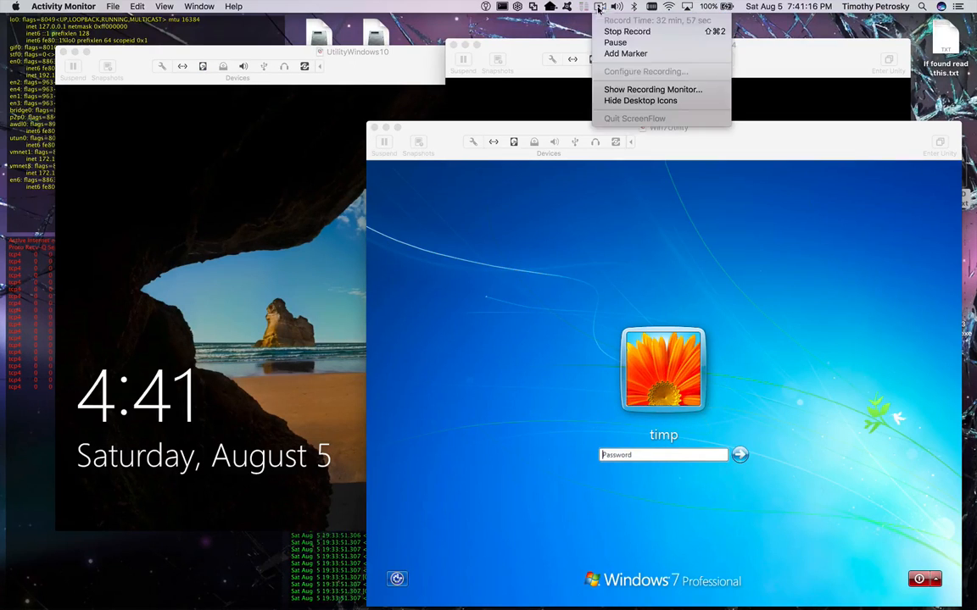